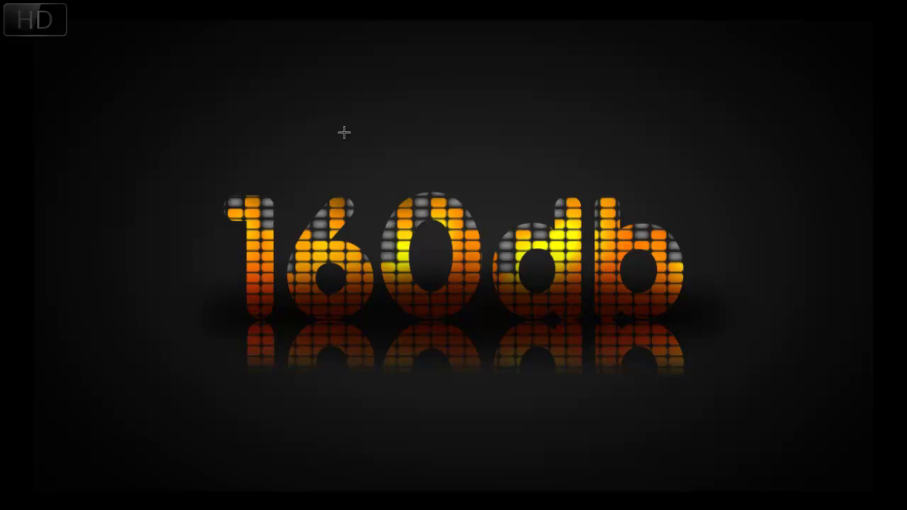
# - Return to Standard Screen Mode and look over the finished 160db equalizer image
pyautogui.press('f')
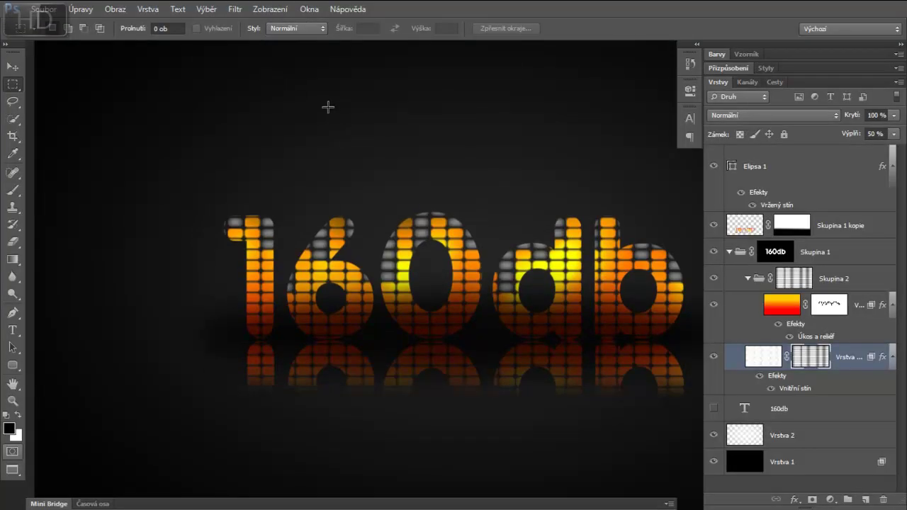
pyautogui.hotkey('shift', 'f')
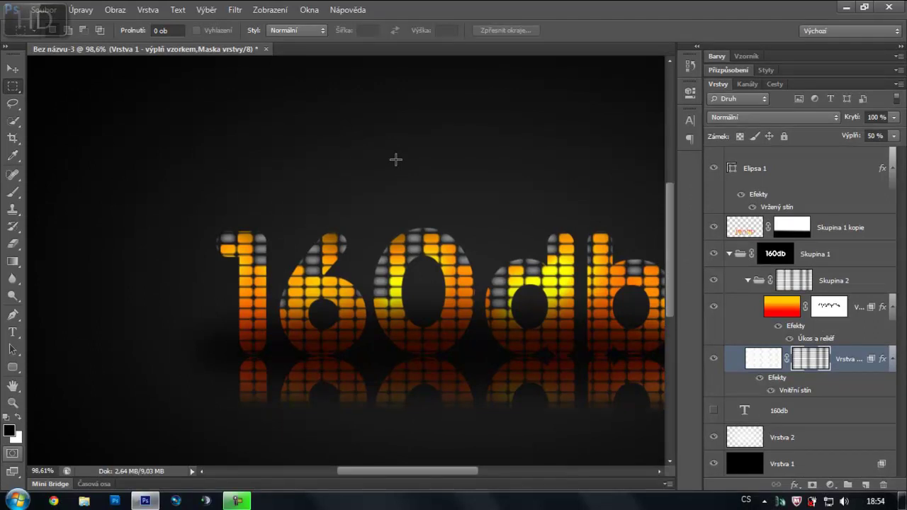
pyautogui.moveTo(415, 471); pyautogui.dragTo(440, 473)
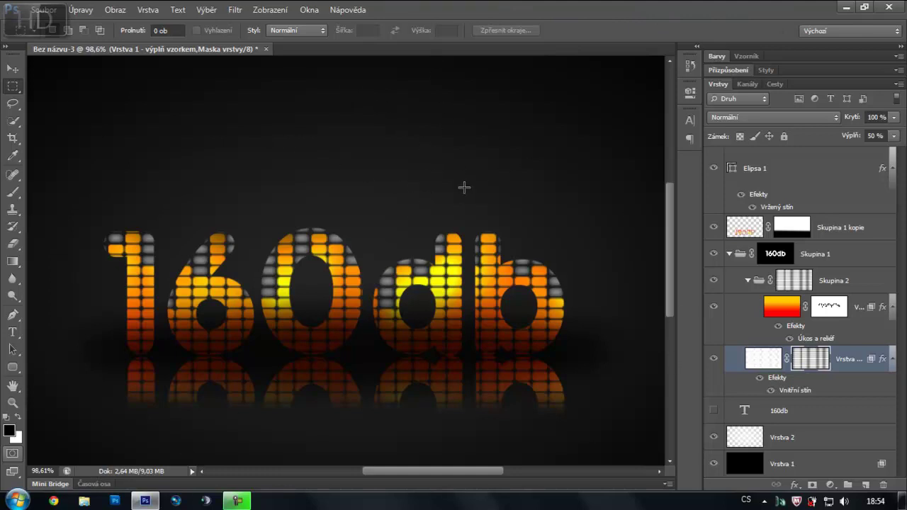
pyautogui.scroll(-2, 465, 187)
pyautogui.scroll(-1, 437, 186)
pyautogui.scroll(1, 421, 192)
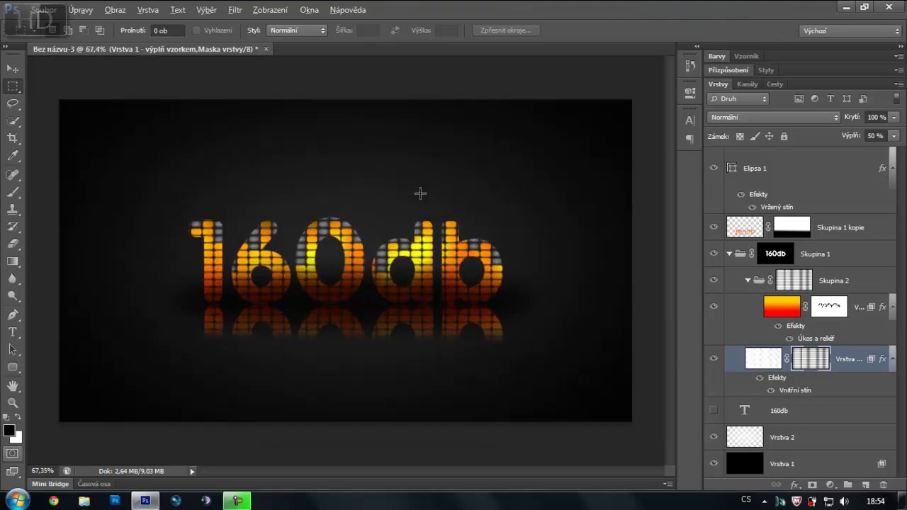
pyautogui.scroll(1, 415, 191)
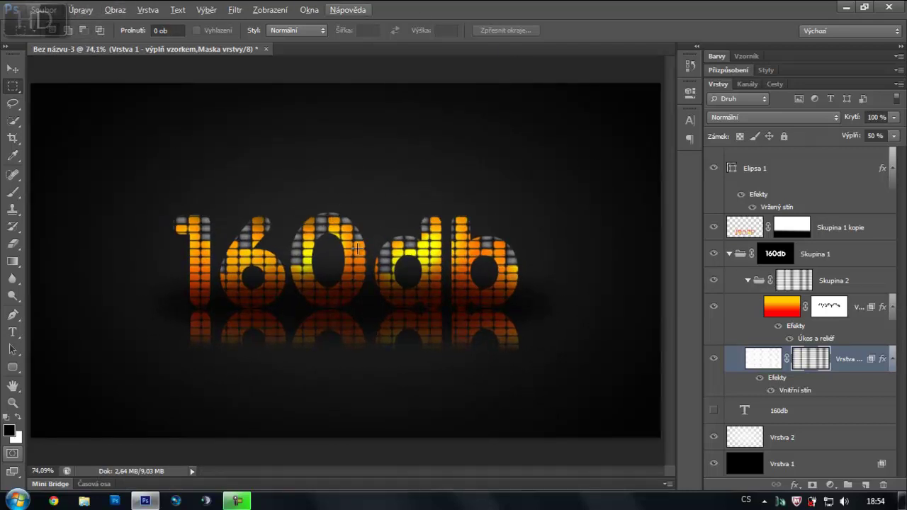
# - Create a new transparent 1280 × 720 px document using the size preset
pyautogui.click(43, 10)
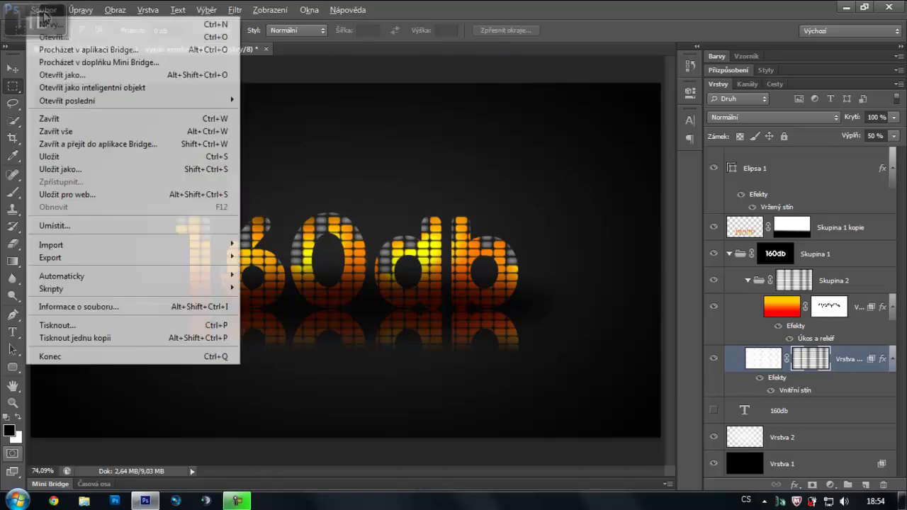
pyautogui.click(42, 24)
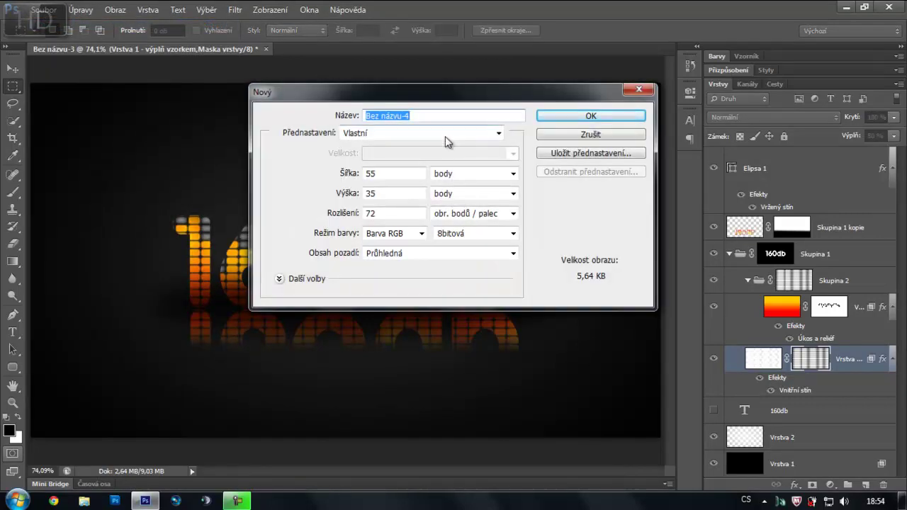
pyautogui.click(424, 133)
pyautogui.click(405, 179)
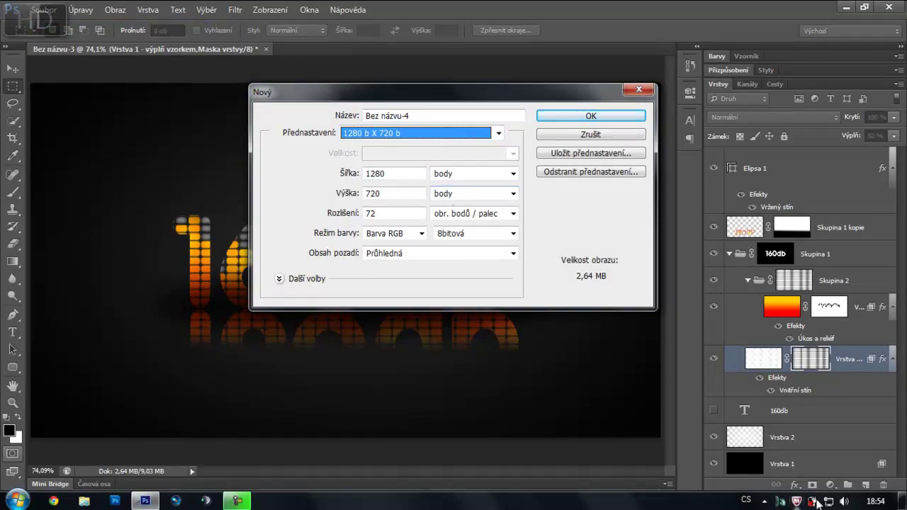
pyautogui.click(903, 501)
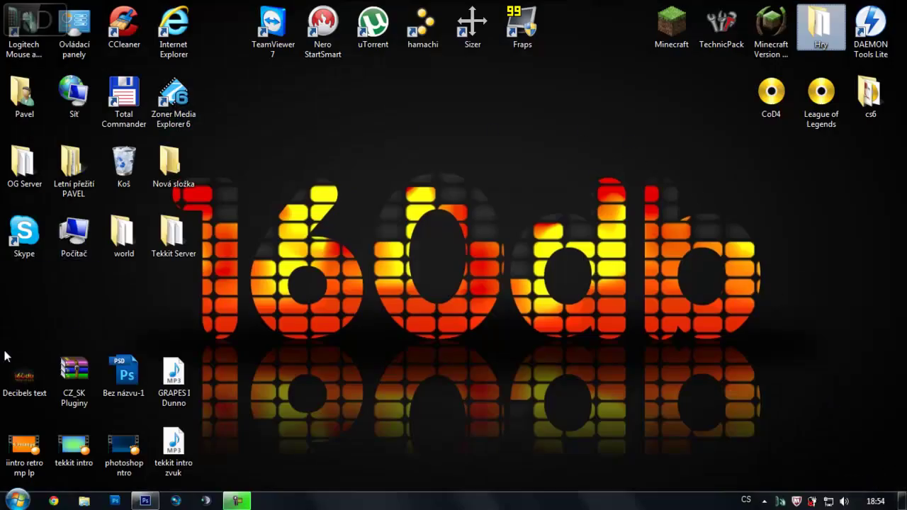
pyautogui.click(149, 499)
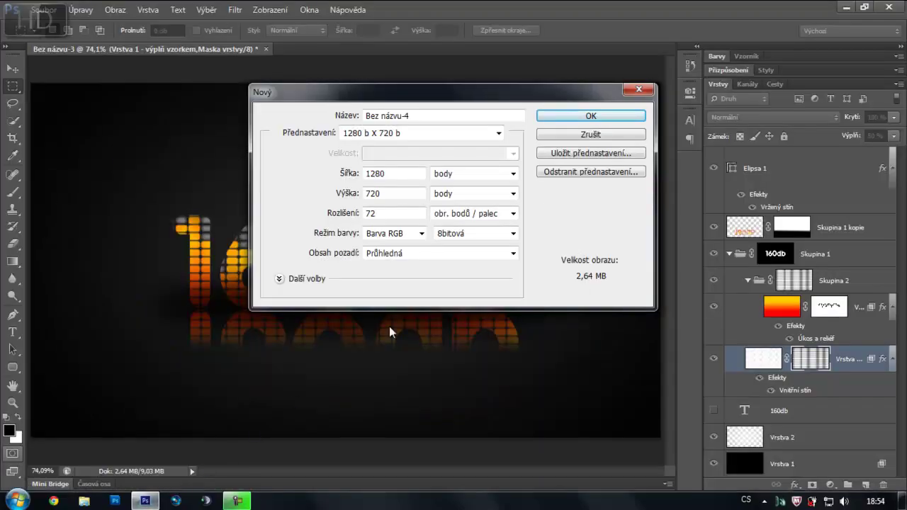
pyautogui.click(578, 117)
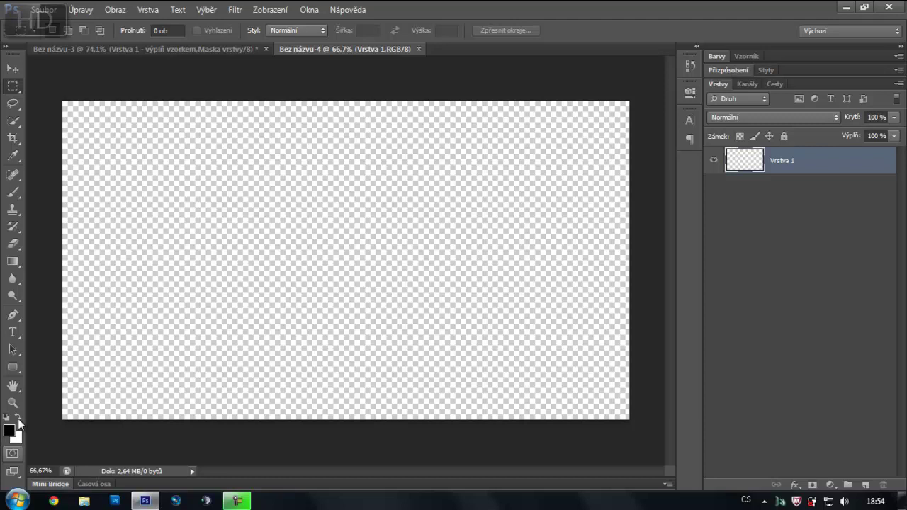
# - Fill the new document's layer with the black foreground colour using Alt+Backspace
pyautogui.hotkey('alt', 'BackSpace')
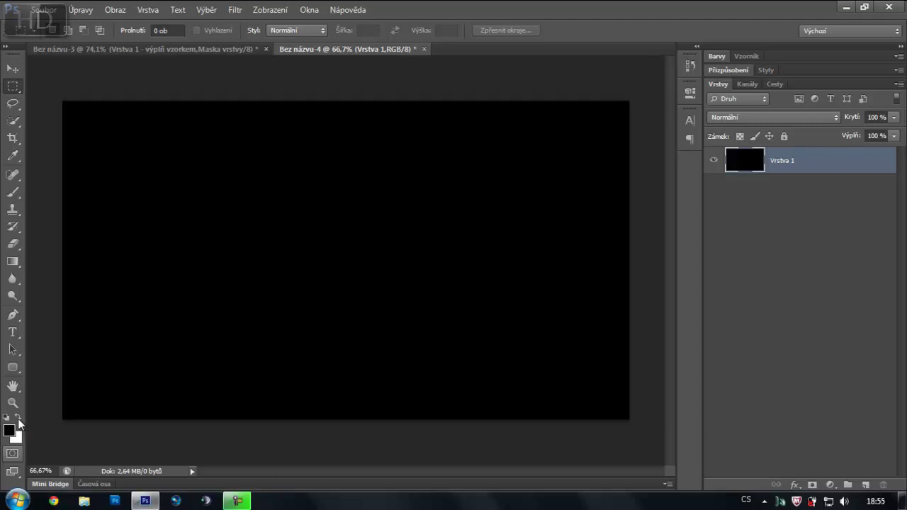
pyautogui.click(16, 339)
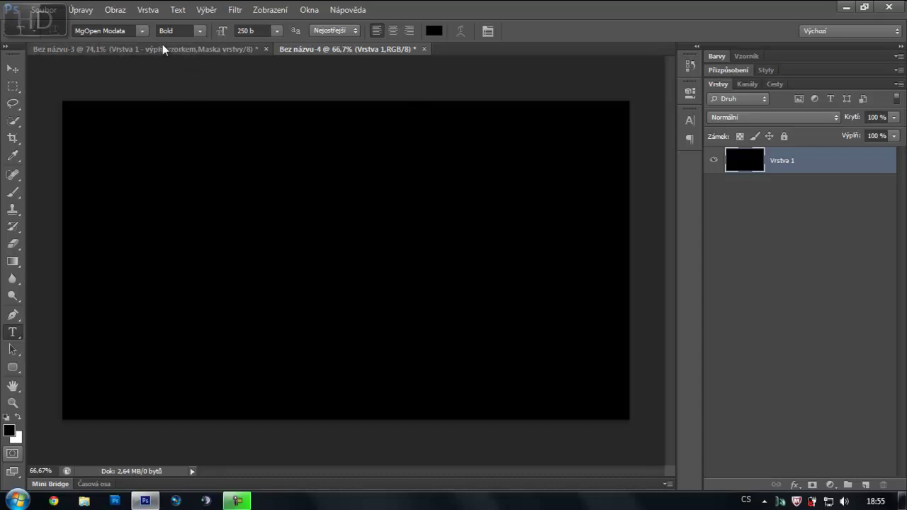
# - Set the type to MgOpen Modata Bold and start a text layer on the canvas's left side
pyautogui.click(143, 30)
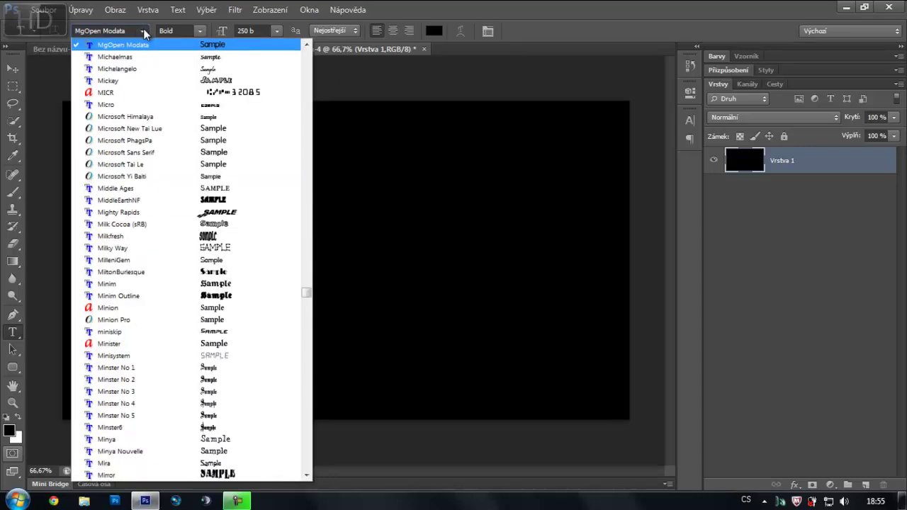
pyautogui.click(143, 32)
pyautogui.click(202, 31)
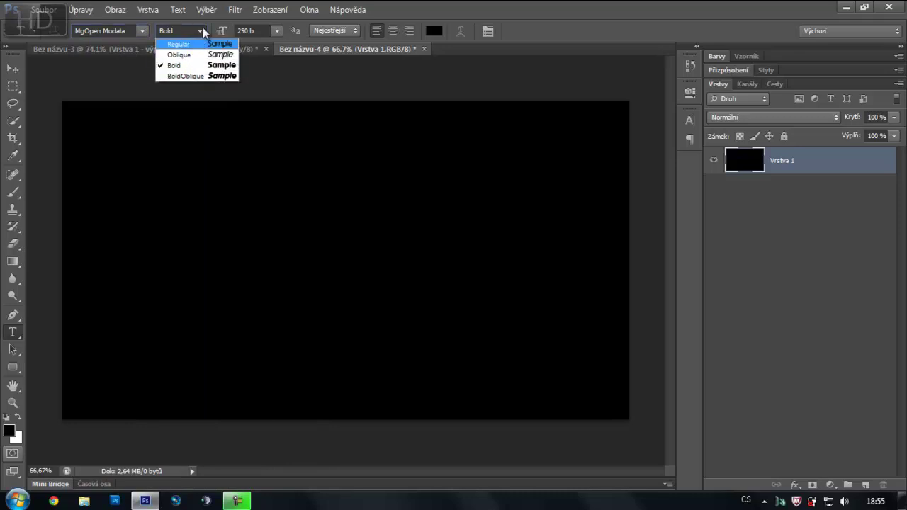
pyautogui.click(202, 27)
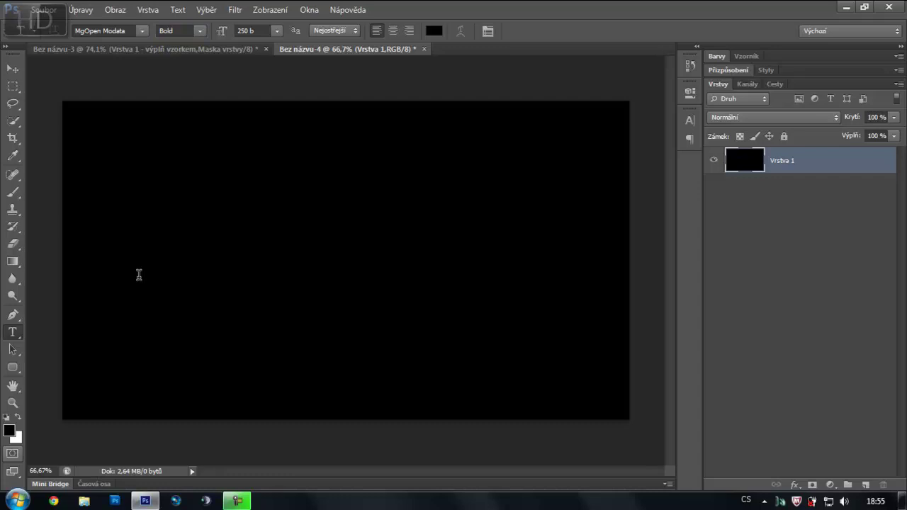
pyautogui.click(139, 275)
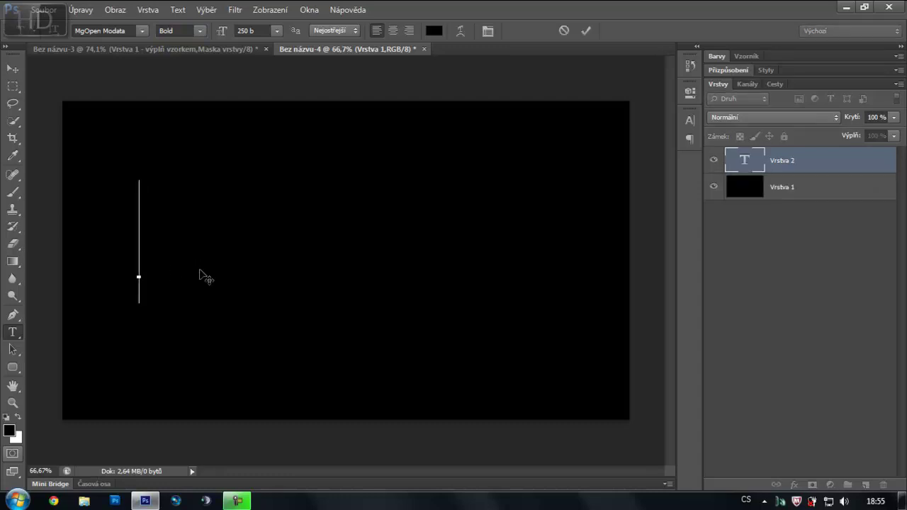
# - Type '1 3 5db' and colour the text white (ffffff)
pyautogui.write('TEXTXT')
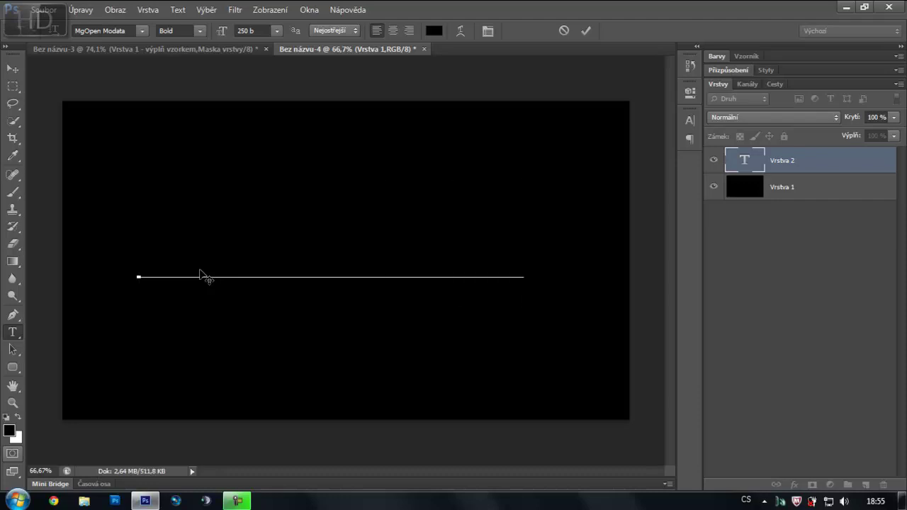
pyautogui.hotkey('ctrl', 'a')
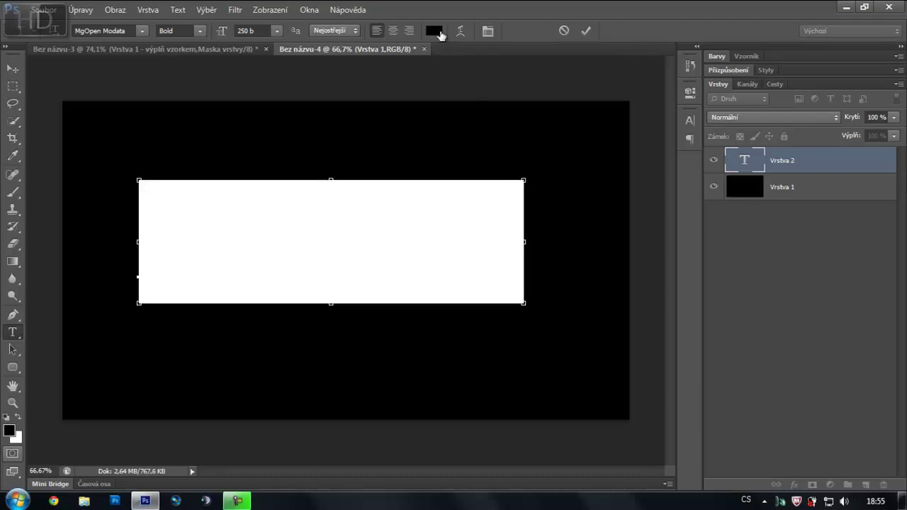
pyautogui.click(433, 30)
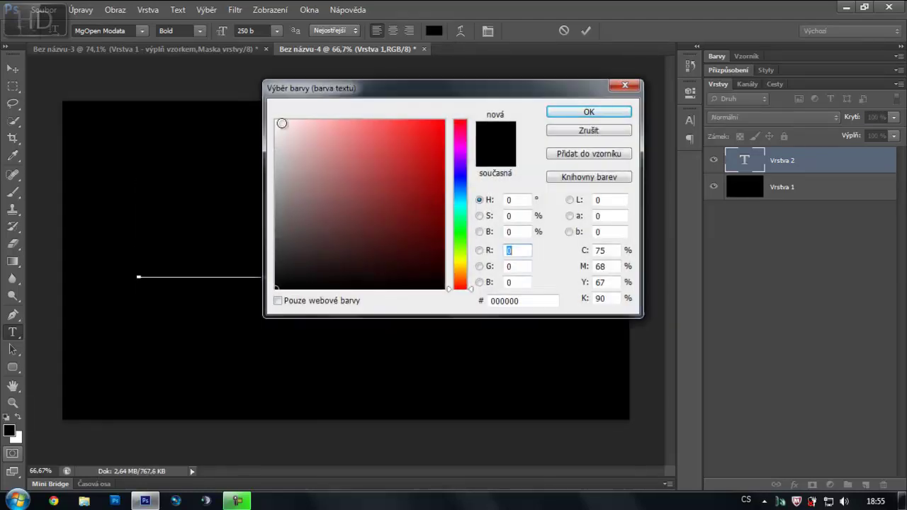
pyautogui.click(277, 121)
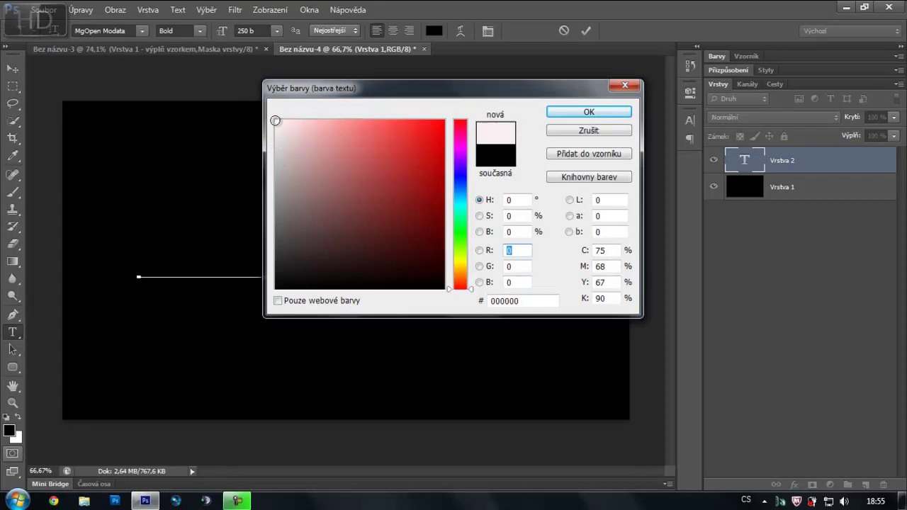
pyautogui.click(614, 112)
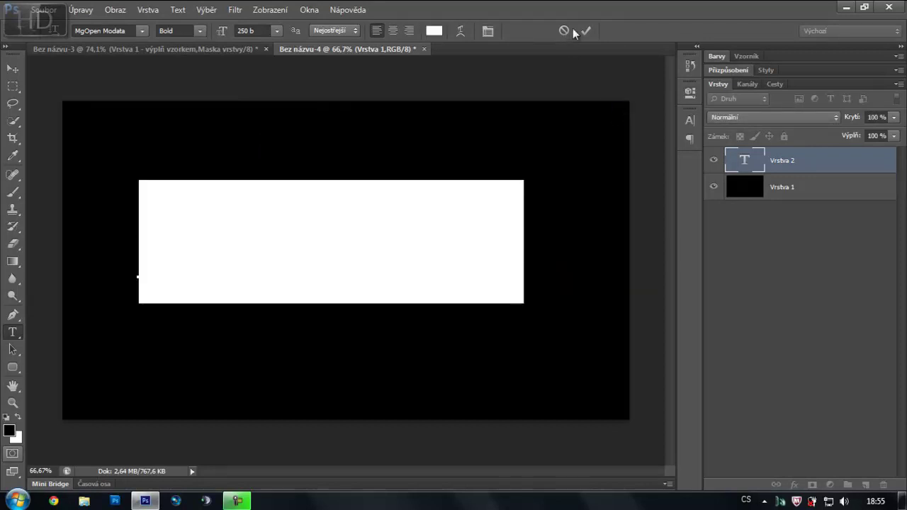
pyautogui.click(225, 234)
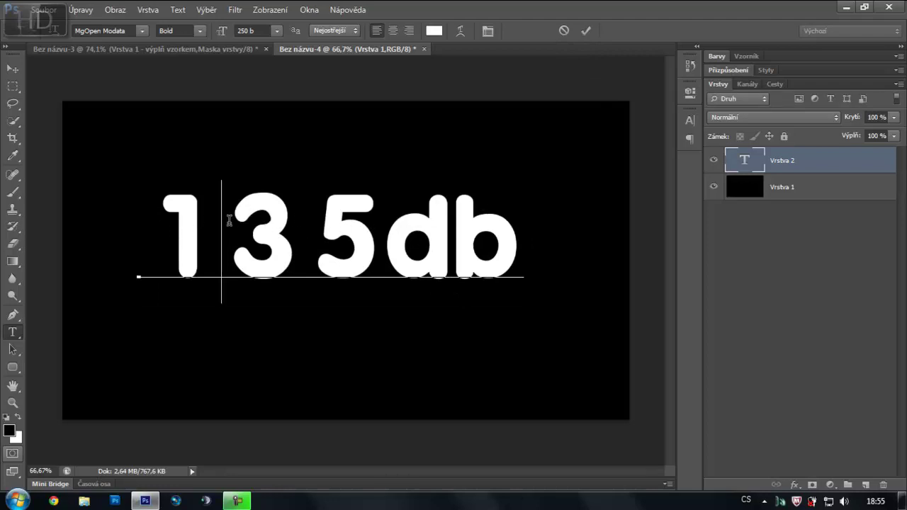
# - Bring up the Character panel and kern the gap between 1 and 3 to -230
pyautogui.click(686, 141)
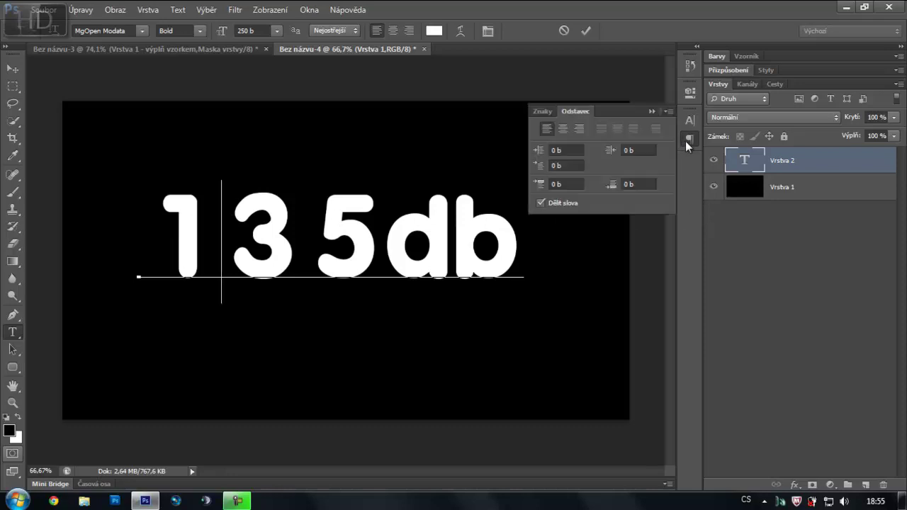
pyautogui.click(540, 112)
pyautogui.click(561, 163)
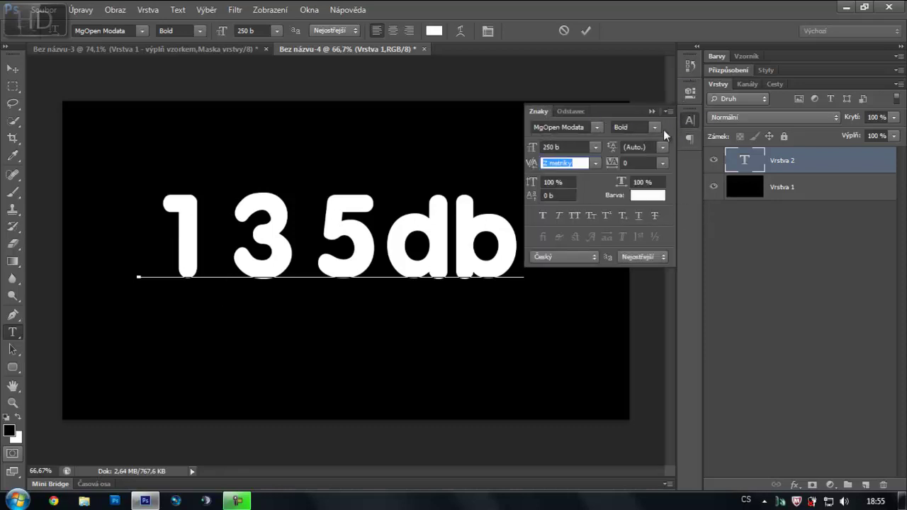
pyautogui.click(652, 111)
pyautogui.click(308, 10)
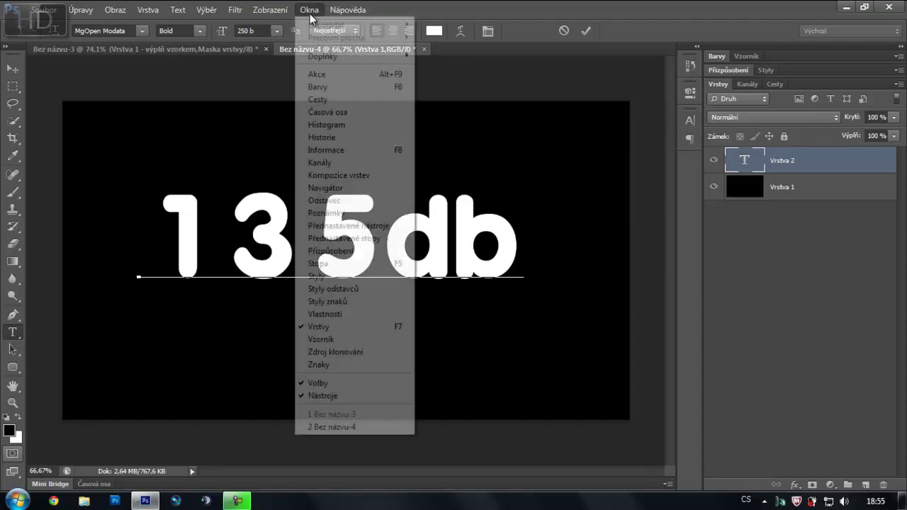
pyautogui.click(322, 364)
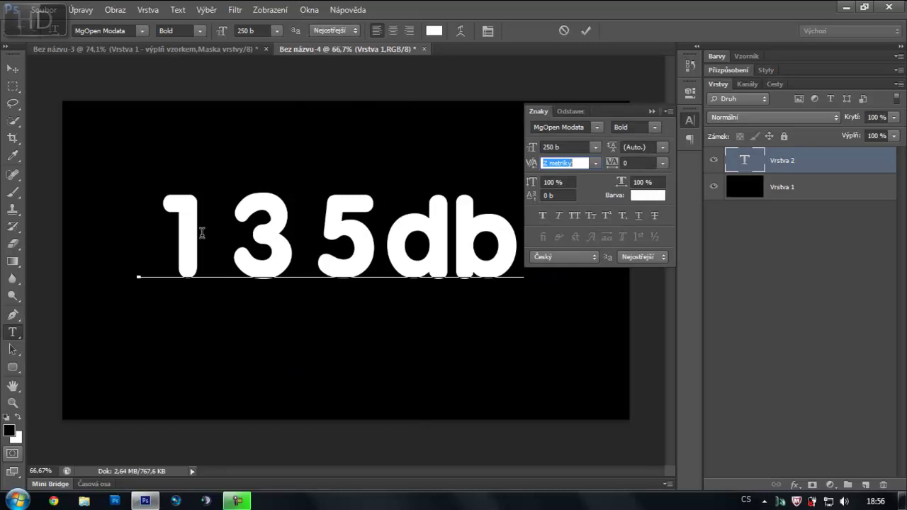
pyautogui.click(232, 244)
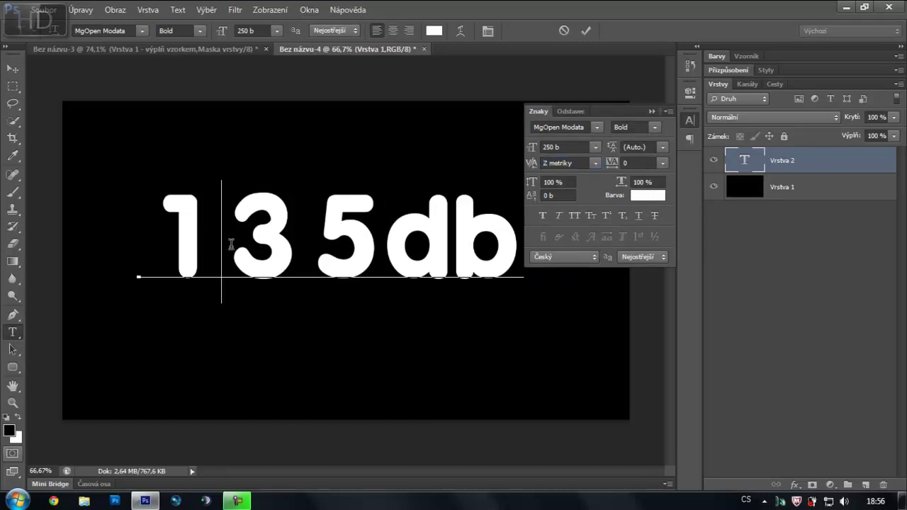
pyautogui.moveTo(529, 164); pyautogui.dragTo(519, 165)
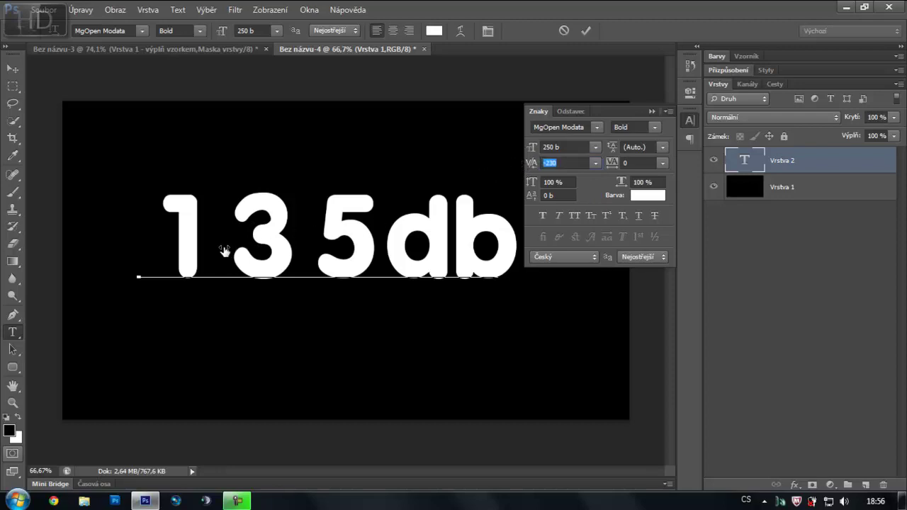
pyautogui.press('Return')
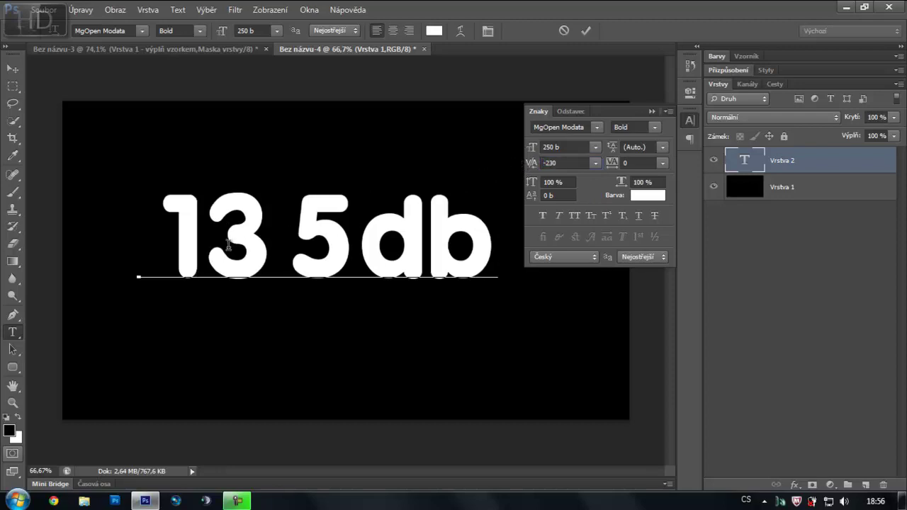
# - Kern between 3 and 5 to -240, then ease it back to about -210
pyautogui.click(280, 238)
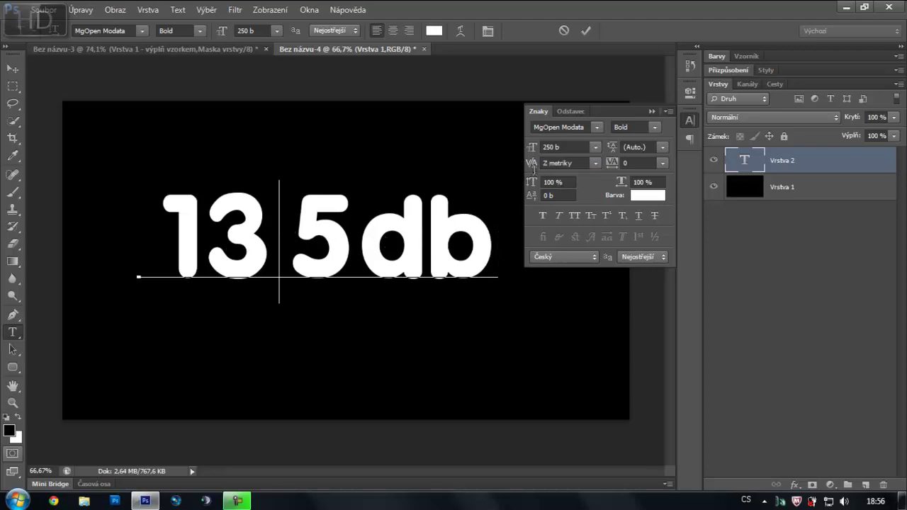
pyautogui.moveTo(530, 166); pyautogui.dragTo(515, 164)
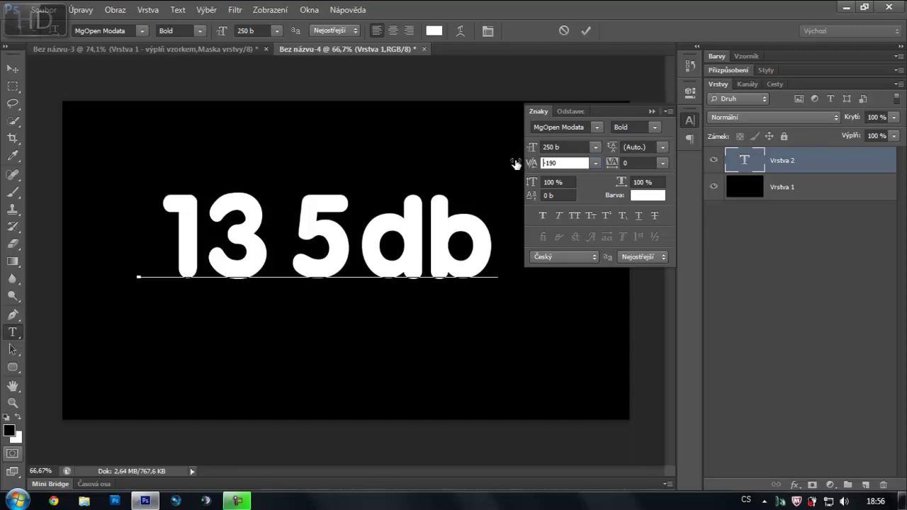
pyautogui.write('-240')
pyautogui.press('Return')
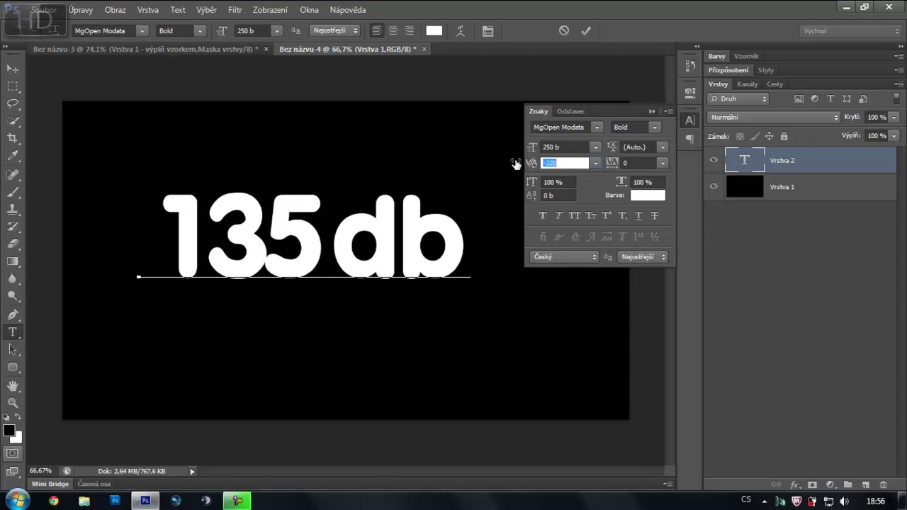
pyautogui.moveTo(516, 164); pyautogui.dragTo(516, 166)
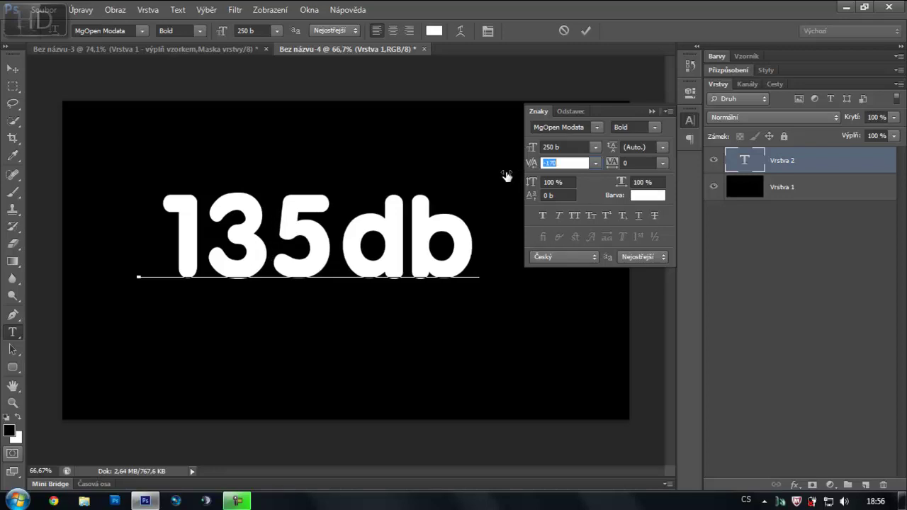
# - Kern between 5 and d to -40 and commit the text
pyautogui.click(347, 243)
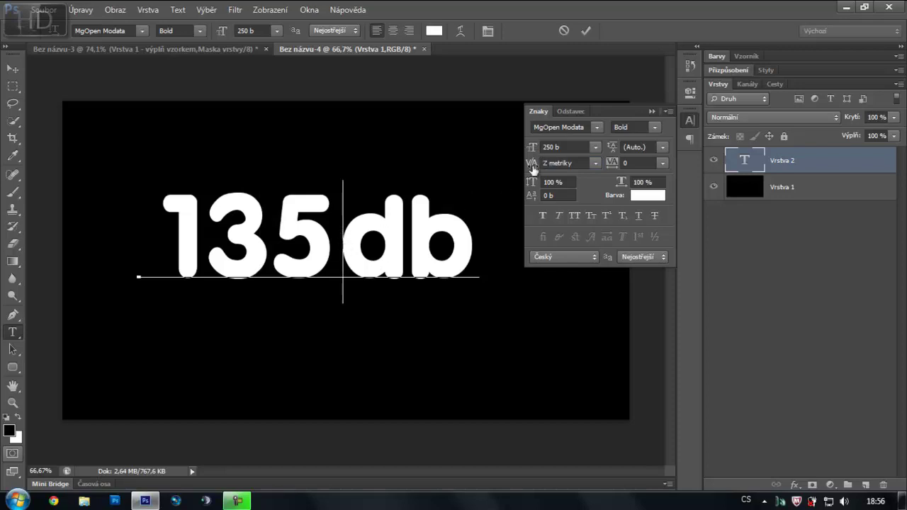
pyautogui.moveTo(533, 167); pyautogui.dragTo(531, 169)
pyautogui.press('Return')
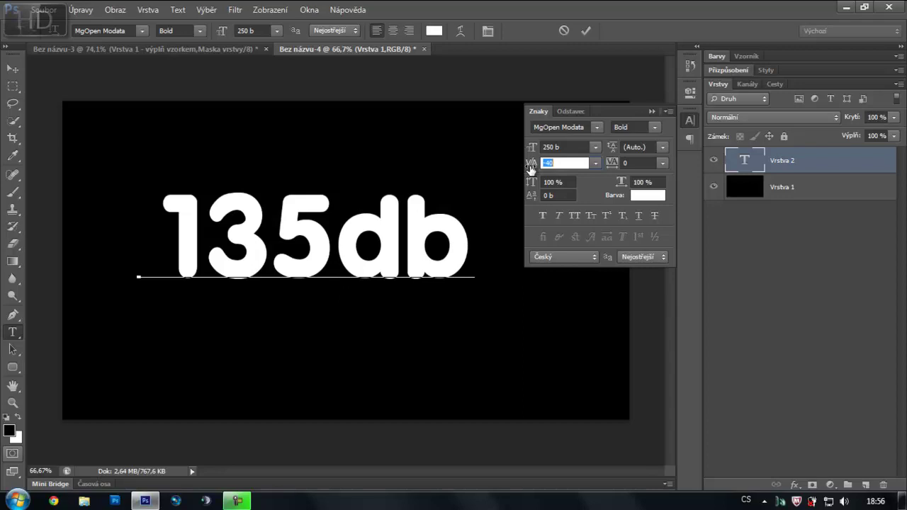
pyautogui.click(652, 112)
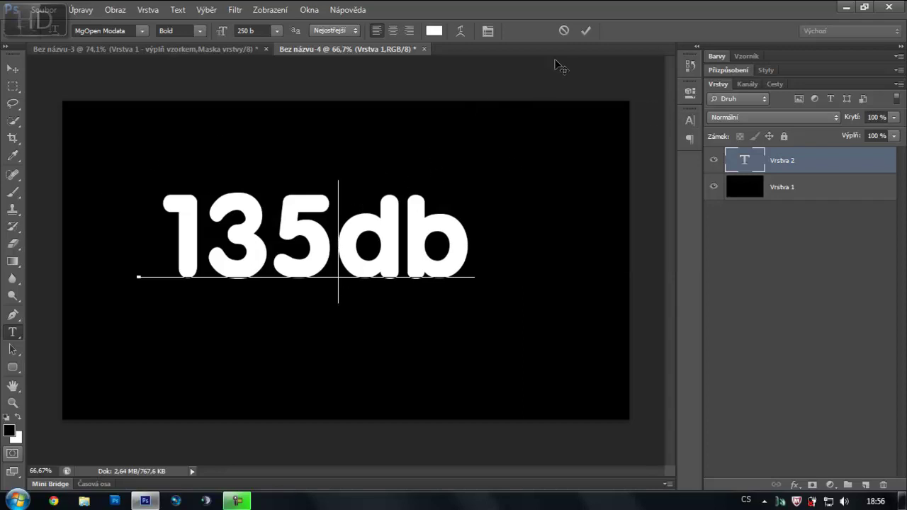
pyautogui.click(584, 31)
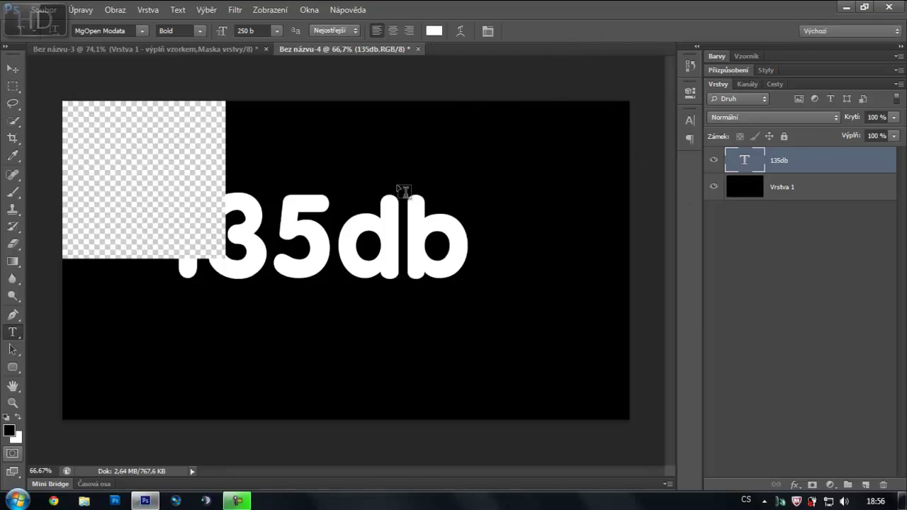
# - Align the 135db text to the canvas's vertical and horizontal centres, then view the 160db example
pyautogui.press('v')
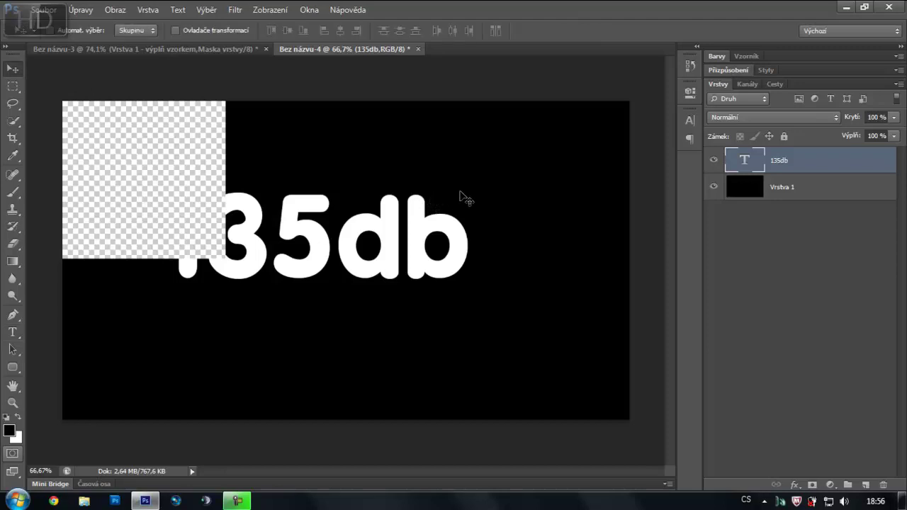
pyautogui.scroll(-2, 222, 233)
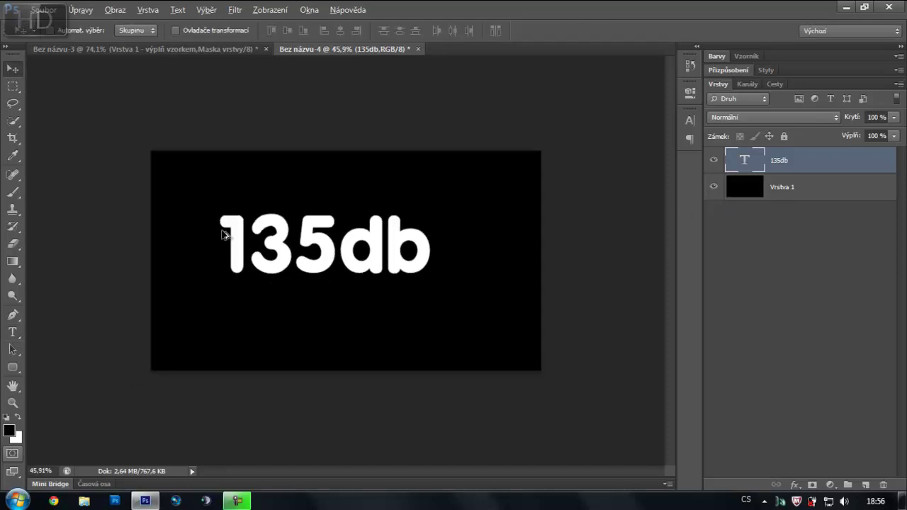
pyautogui.scroll(2, 222, 233)
pyautogui.scroll(2, 222, 235)
pyautogui.scroll(-2, 222, 235)
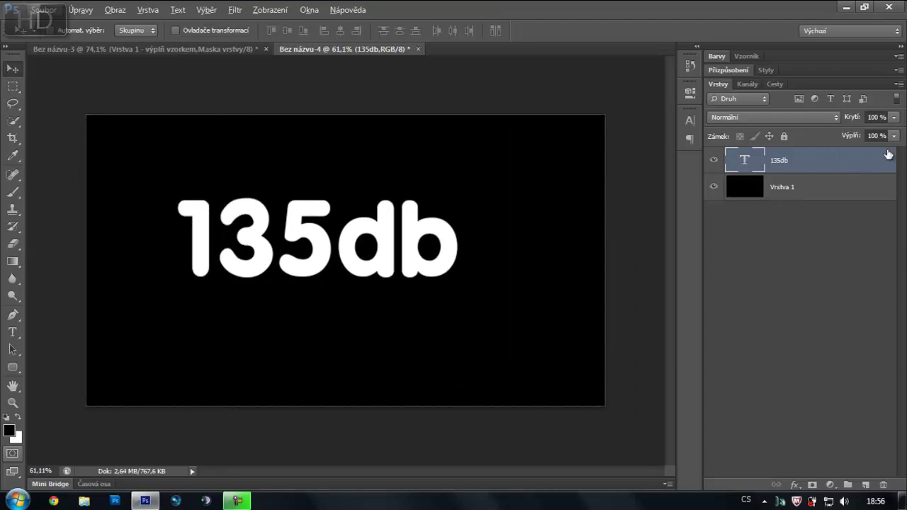
pyautogui.keyDown('shift'); pyautogui.click(787, 196); pyautogui.keyUp('shift')
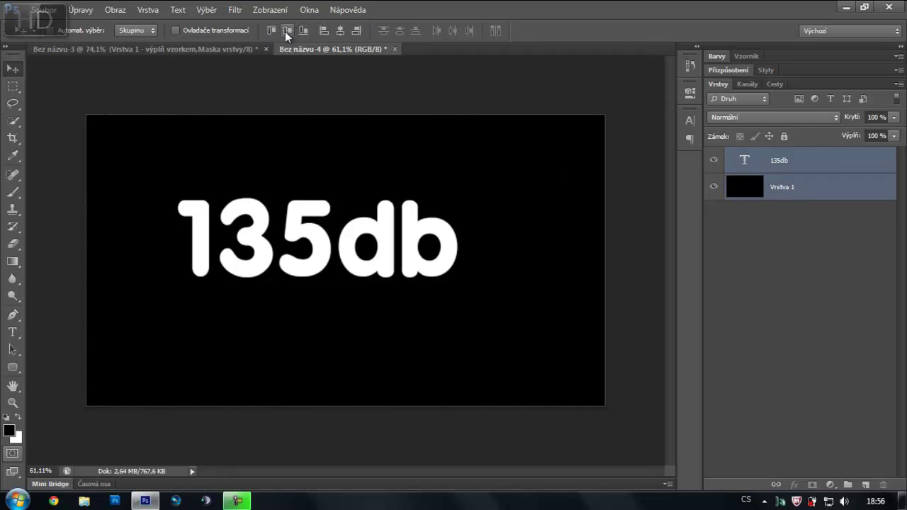
pyautogui.click(287, 31)
pyautogui.click(339, 31)
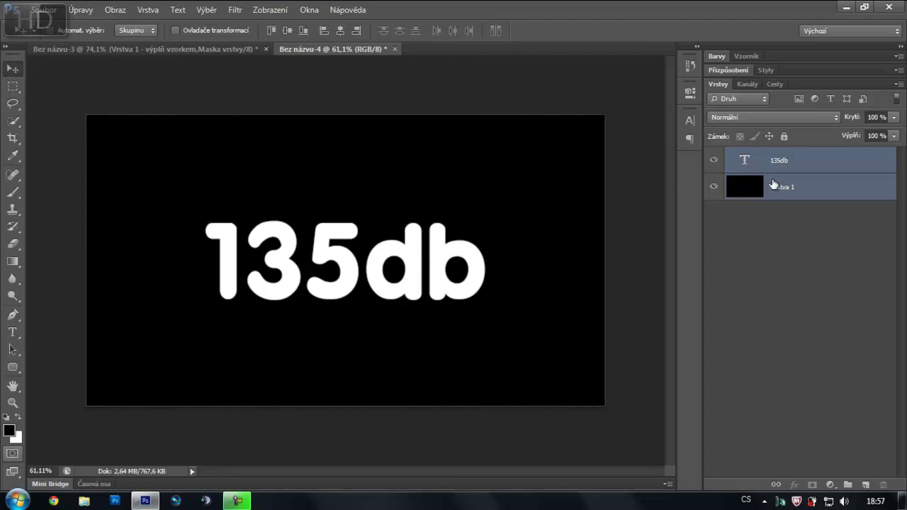
pyautogui.click(126, 47)
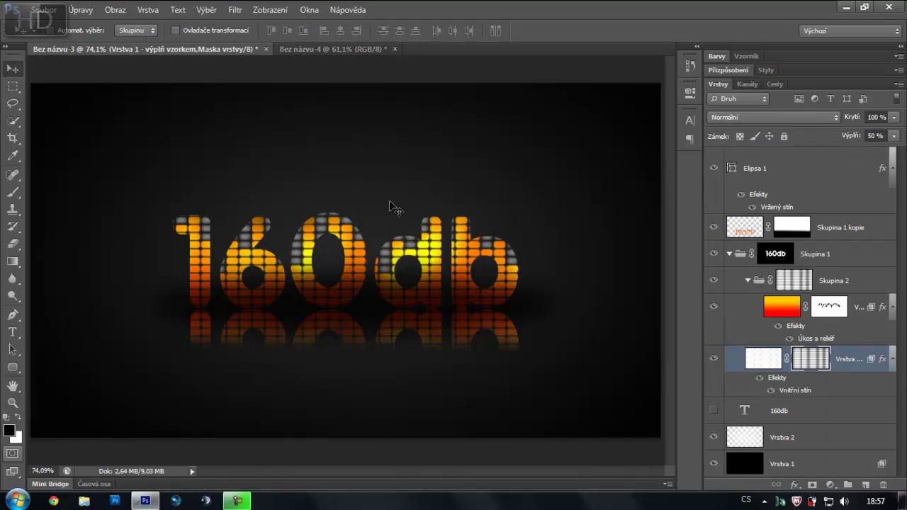
# - From the 135db document, start a new document 55 px wide and 35 px high
pyautogui.click(301, 49)
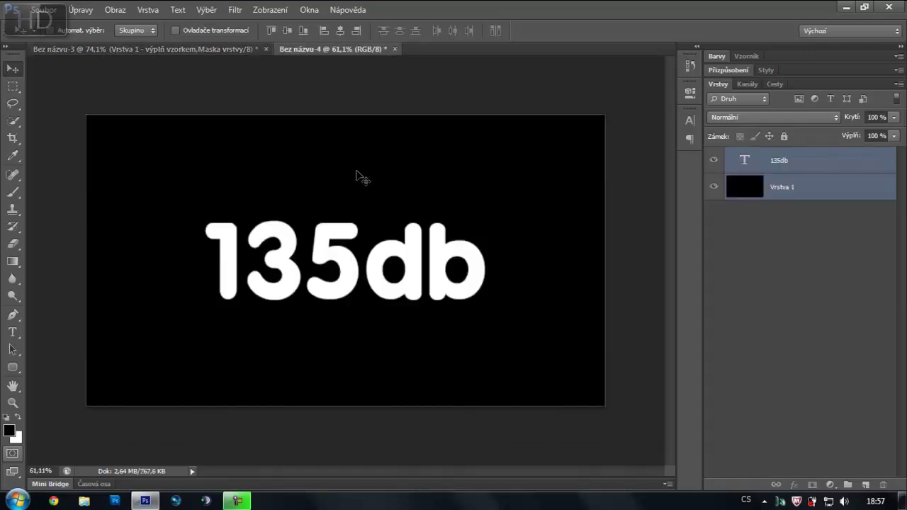
pyautogui.click(43, 10)
pyautogui.click(53, 24)
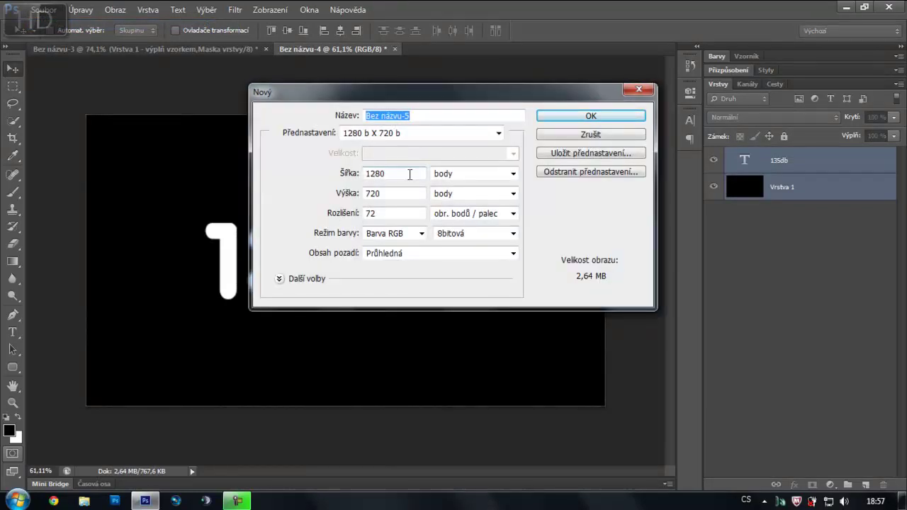
pyautogui.doubleClick(410, 174)
pyautogui.write('55')
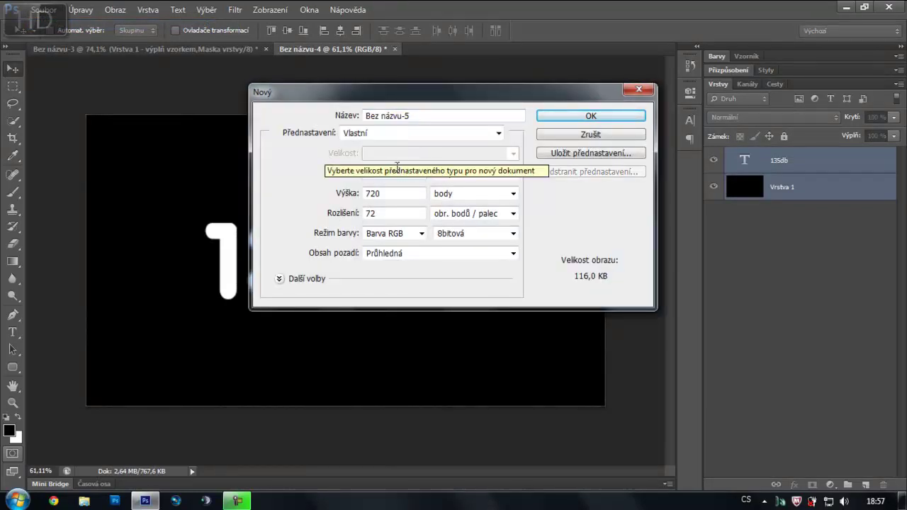
pyautogui.press('Tab')
pyautogui.write('3')
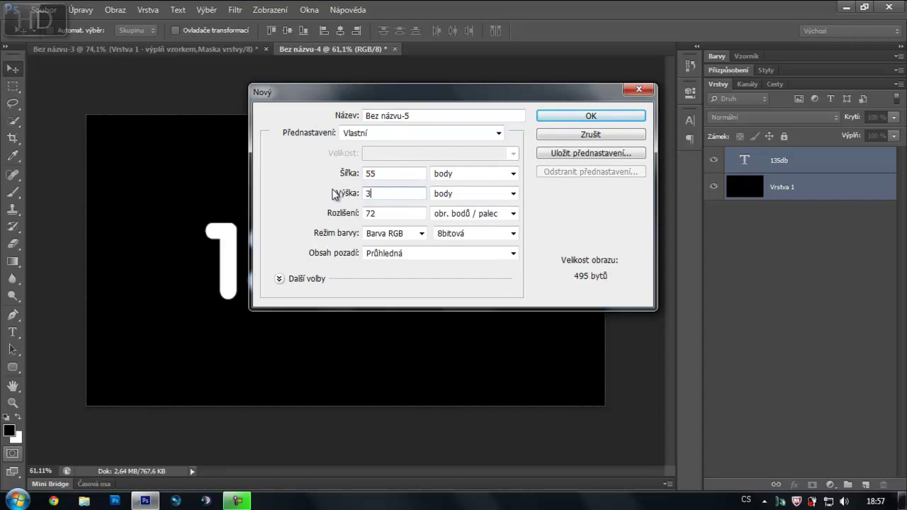
pyautogui.write('5')
pyautogui.click(620, 118)
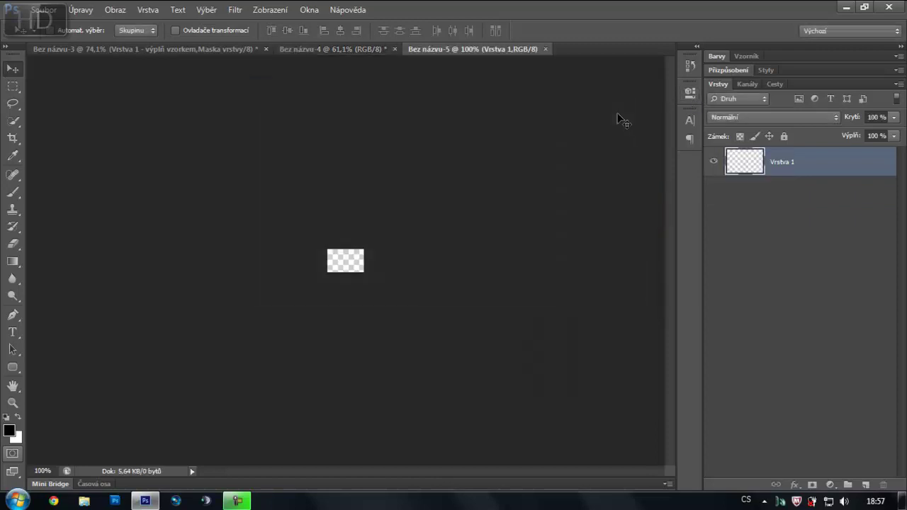
pyautogui.scroll(1, 320, 247)
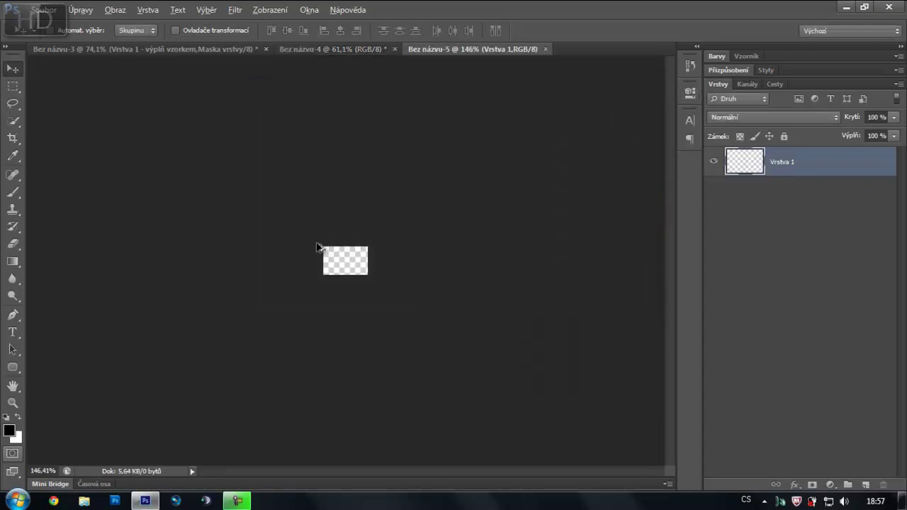
pyautogui.scroll(2, 335, 250)
pyautogui.scroll(3, 347, 257)
pyautogui.scroll(4, 355, 262)
pyautogui.scroll(2, 355, 262)
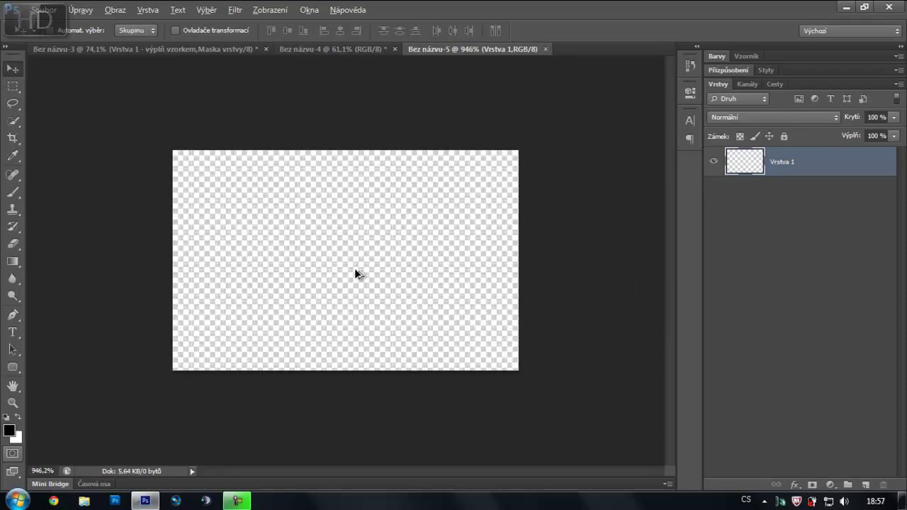
pyautogui.click(13, 88)
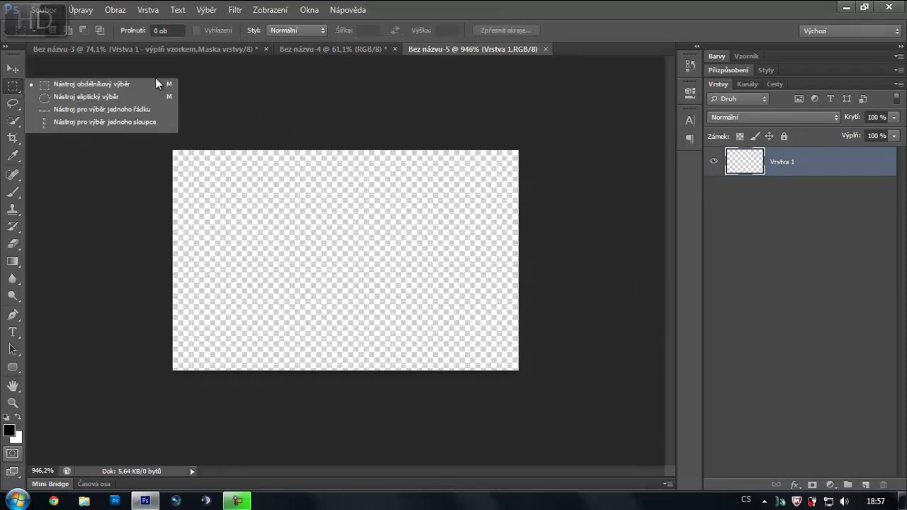
pyautogui.click(843, 161)
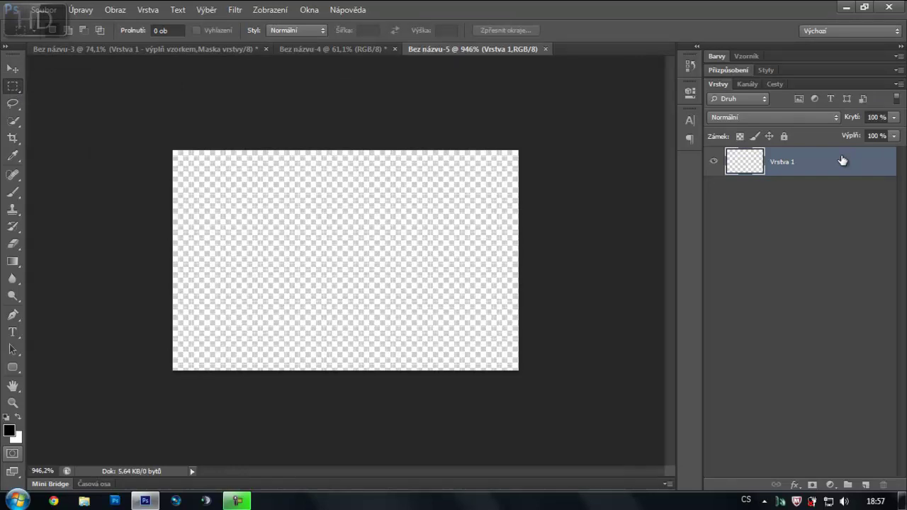
pyautogui.hotkey('alt', 'BackSpace')
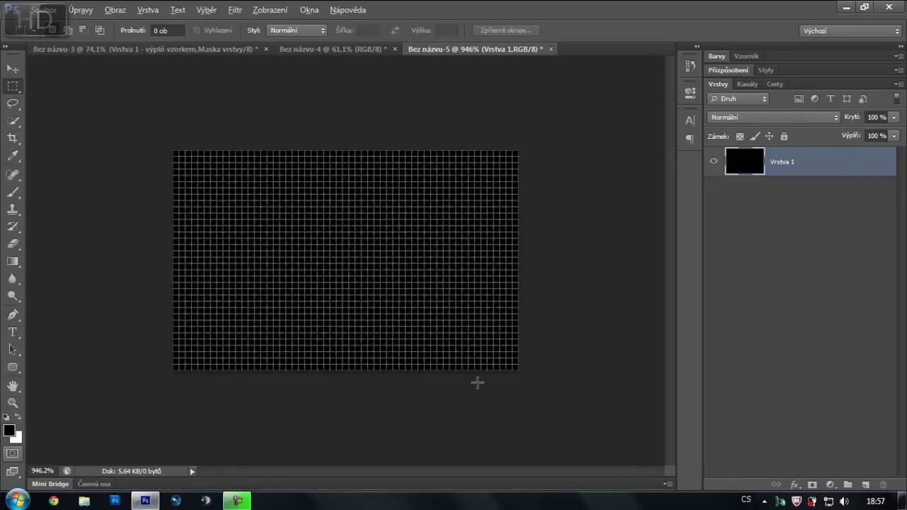
pyautogui.scroll(1, 477, 383)
pyautogui.moveTo(577, 414); pyautogui.dragTo(157, 169)
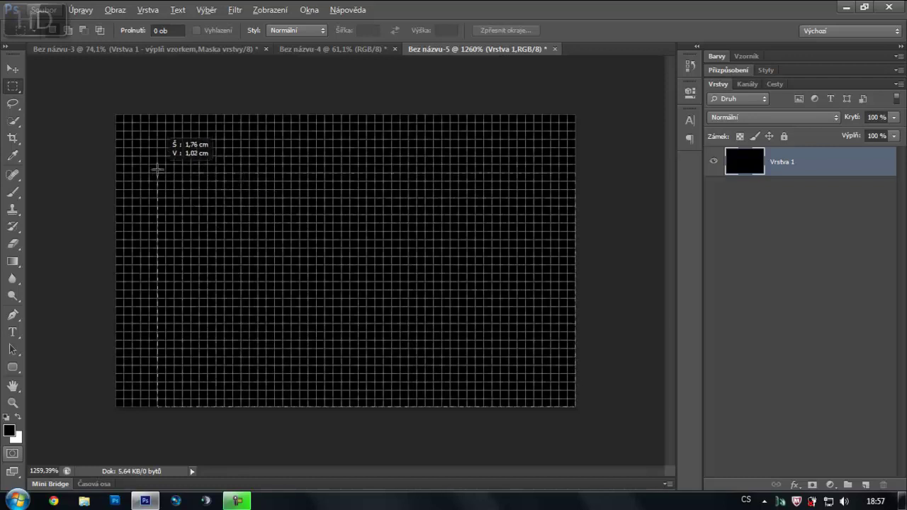
pyautogui.moveTo(157, 169); pyautogui.dragTo(157, 140)
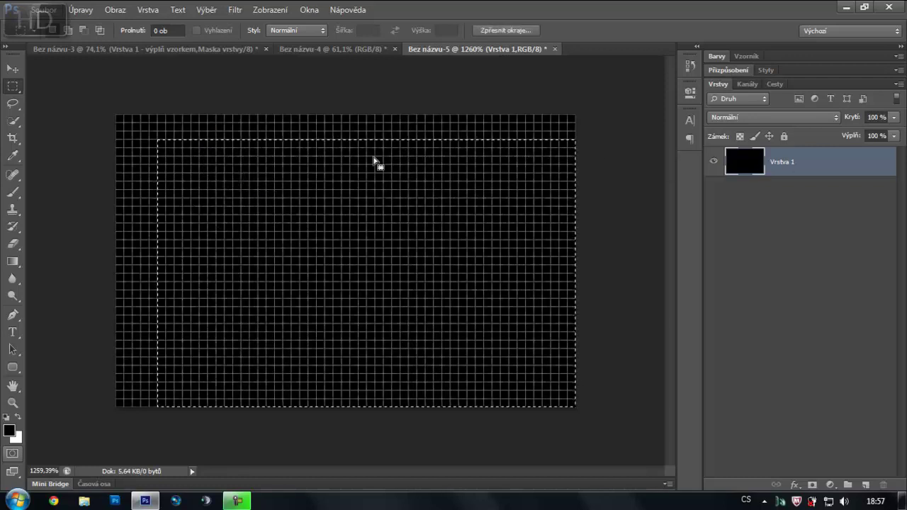
pyautogui.click(595, 175)
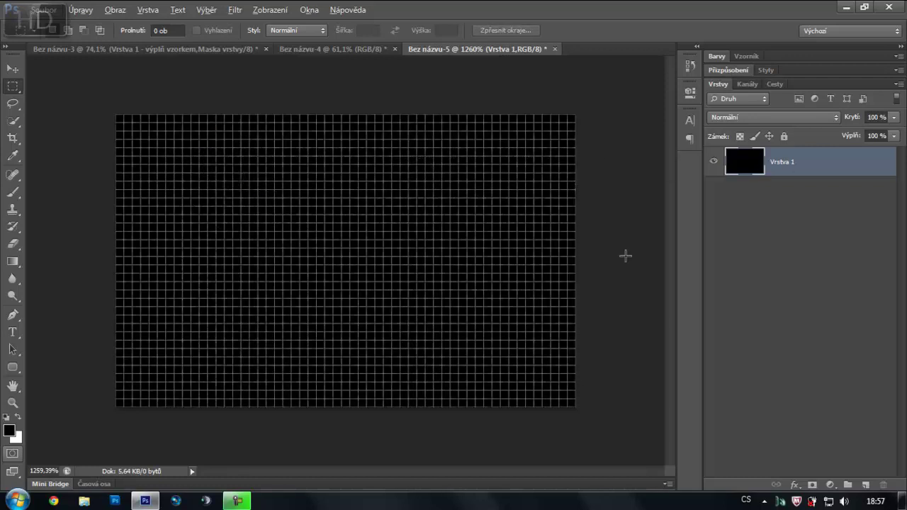
pyautogui.scroll(-2, 625, 256)
pyautogui.hotkey('ctrl', 'a')
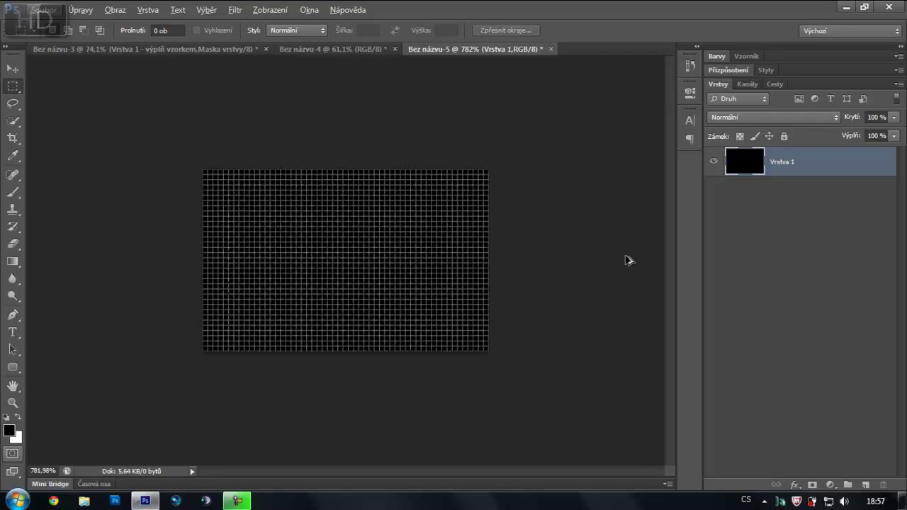
pyautogui.press('Delete')
pyautogui.scroll(-1, 625, 256)
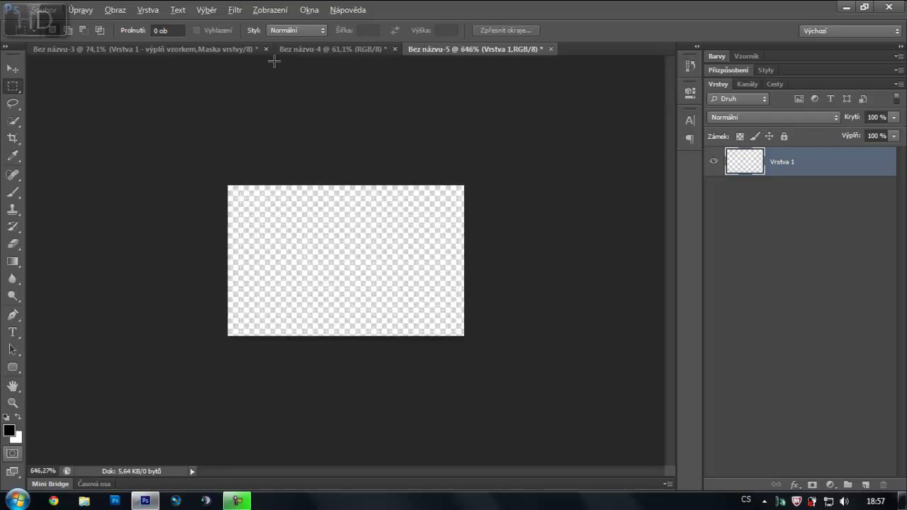
pyautogui.click(312, 29)
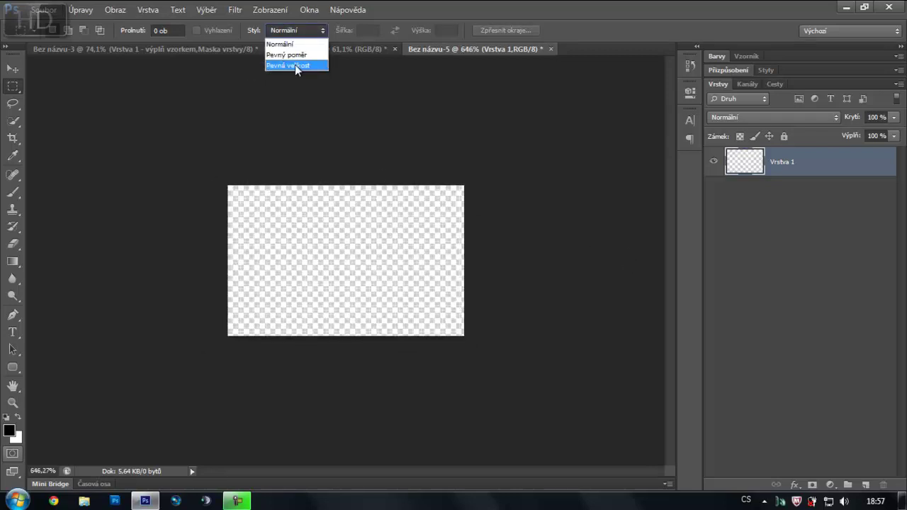
# - Place a fixed-size 50 × 30 px selection at the canvas's top-left corner
pyautogui.click(294, 65)
pyautogui.click(383, 276)
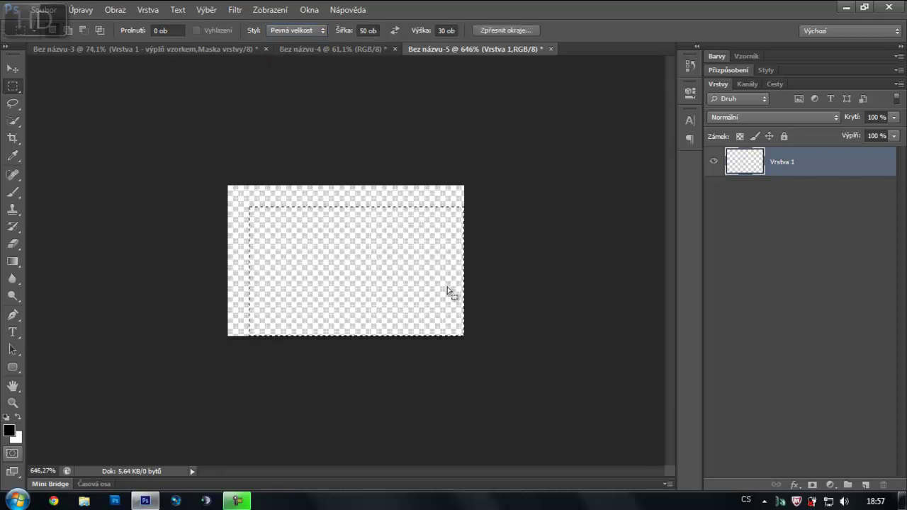
pyautogui.moveTo(327, 248); pyautogui.dragTo(305, 238)
pyautogui.scroll(2, 297, 240)
pyautogui.scroll(1, 297, 240)
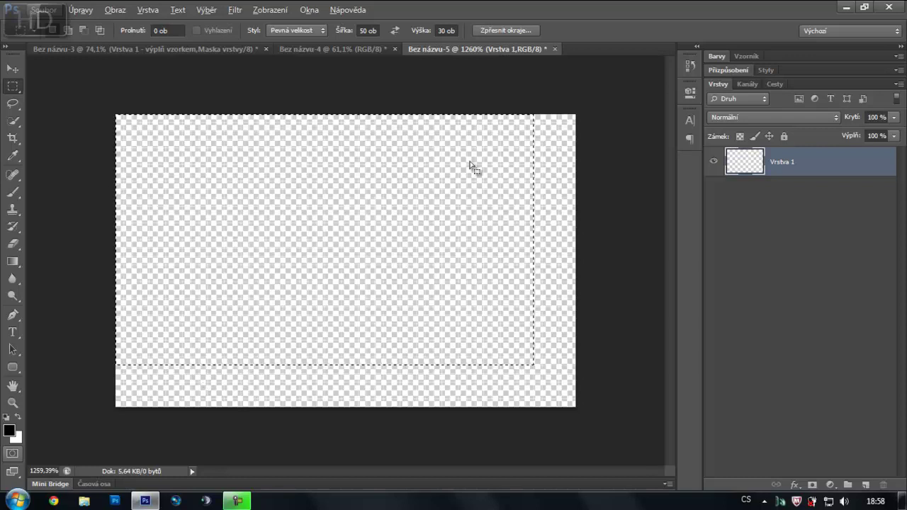
# - Show rulers, drag four guides to the selection edges, and deselect
pyautogui.hotkey('ctrl', 'r')
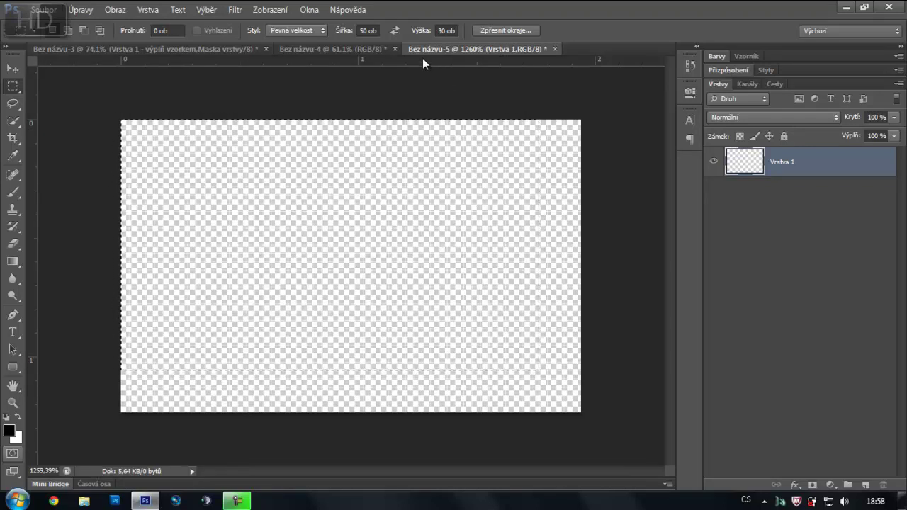
pyautogui.moveTo(422, 60); pyautogui.dragTo(391, 369)
pyautogui.moveTo(385, 65); pyautogui.dragTo(375, 120)
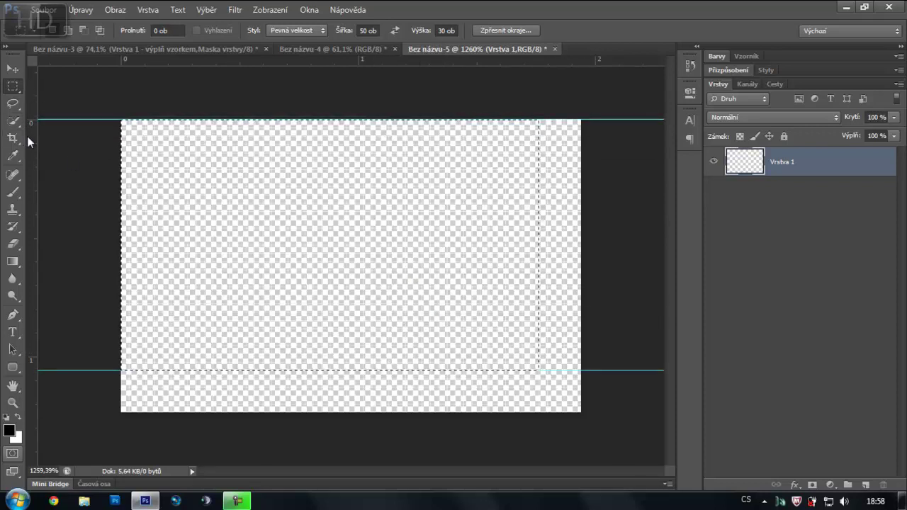
pyautogui.moveTo(29, 142); pyautogui.dragTo(538, 192)
pyautogui.moveTo(32, 216); pyautogui.dragTo(120, 206)
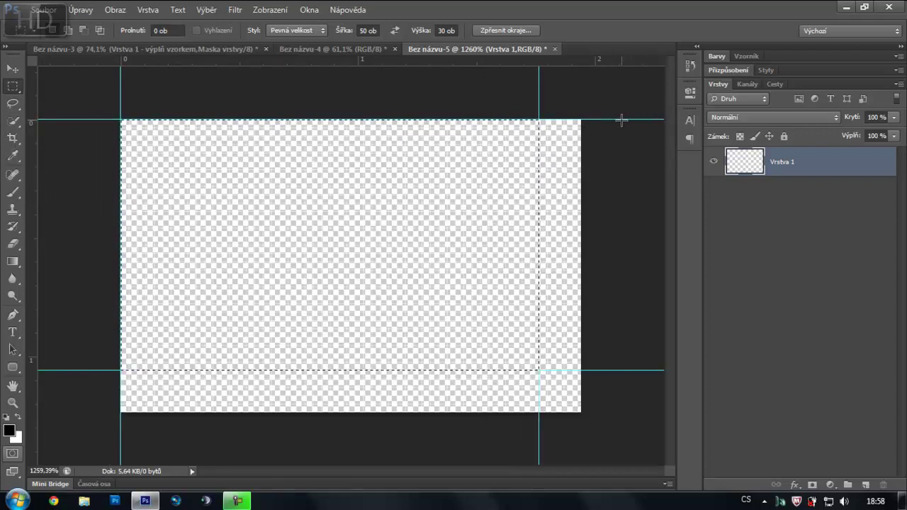
pyautogui.hotkey('ctrl', 'd')
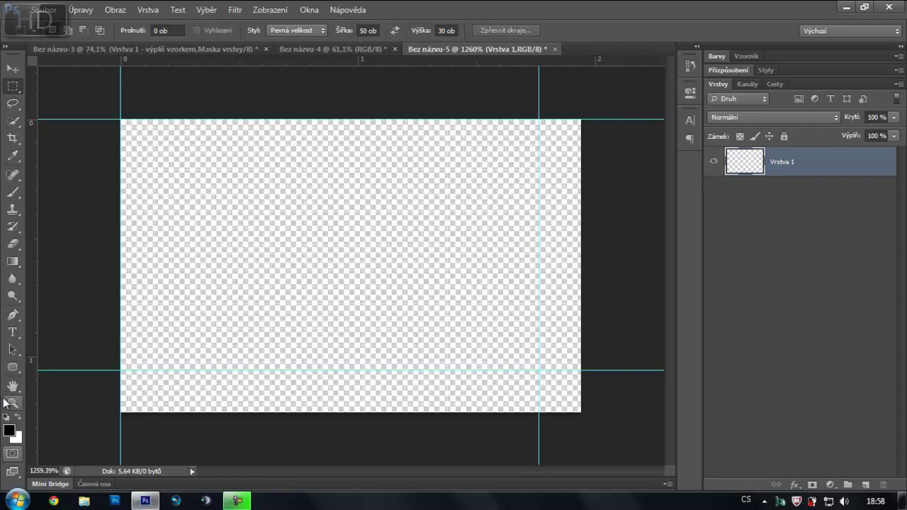
# - Draw a rounded rectangle between the guides and fill it with white
pyautogui.click(13, 369)
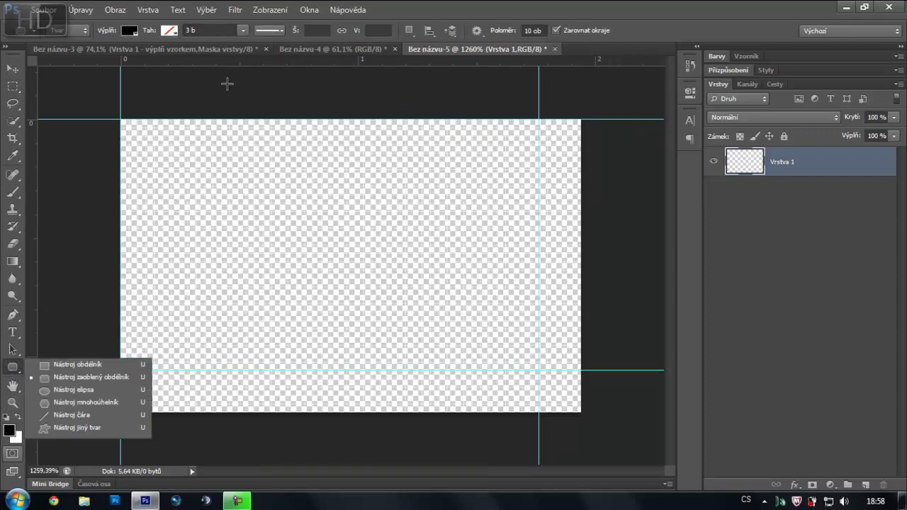
pyautogui.click(125, 122)
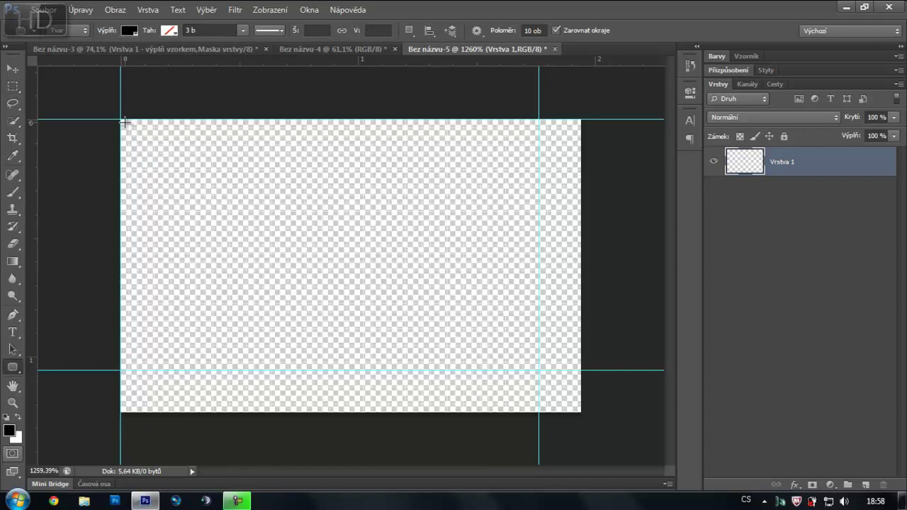
pyautogui.moveTo(124, 122)
pyautogui.mouseDown()
pyautogui.moveTo(532, 333)
pyautogui.moveTo(531, 362)
pyautogui.mouseUp()
pyautogui.click(19, 417)
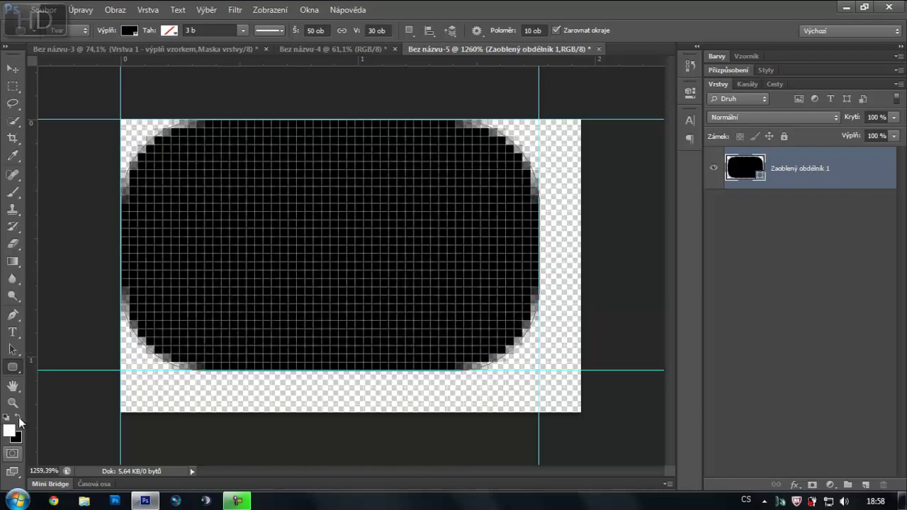
pyautogui.hotkey('alt', 'BackSpace')
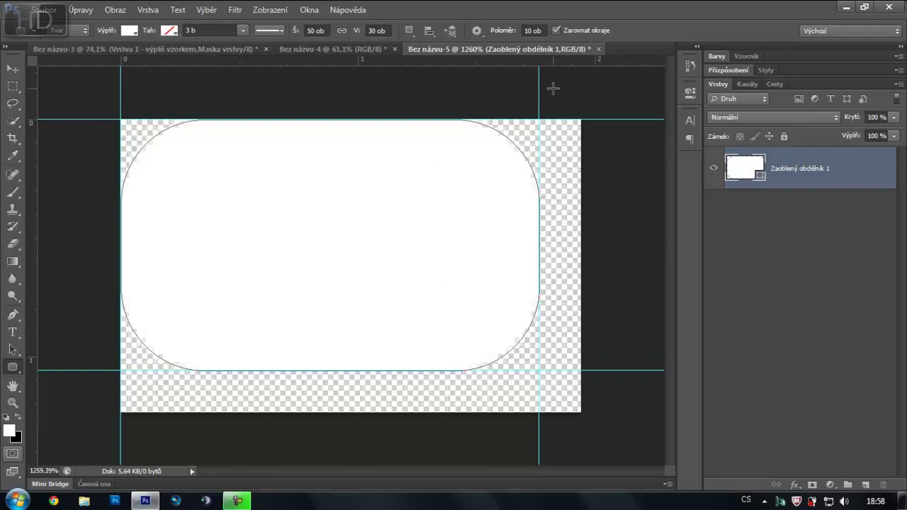
pyautogui.hotkey('ctrl', '-')
pyautogui.hotkey('ctrl', '-')
pyautogui.hotkey('ctrl', '-')
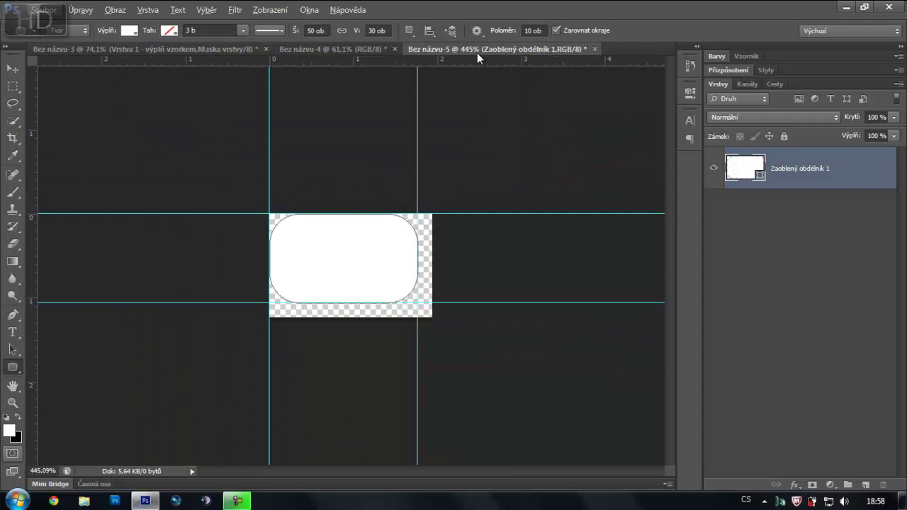
# - Define the rounded tile as a pattern, then close the Bez názvu-5 tile document
pyautogui.click(74, 14)
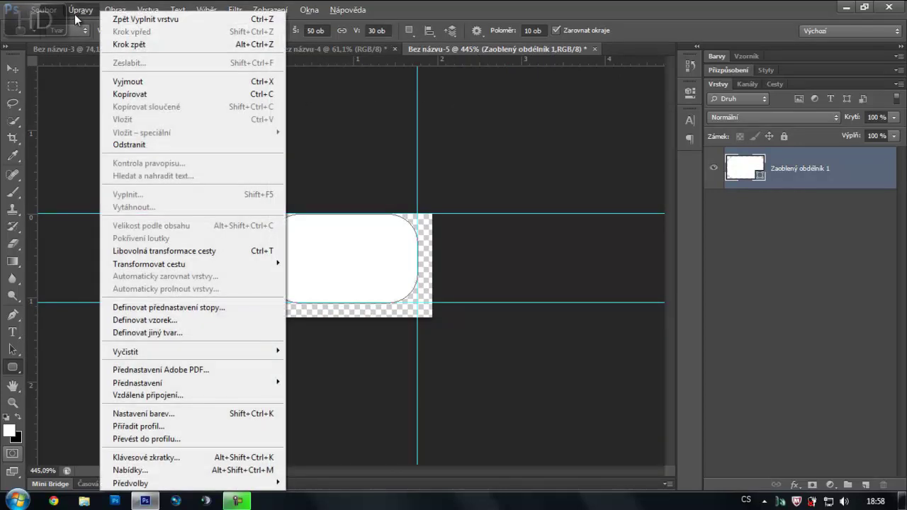
pyautogui.click(231, 318)
pyautogui.click(590, 190)
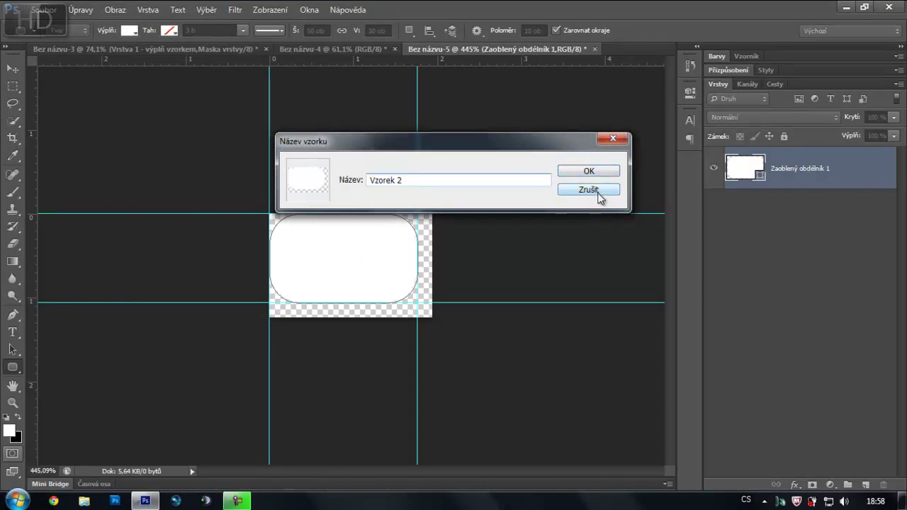
pyautogui.click(595, 49)
# - Discard the tile document's changes and set the 135db text layer's fill to 50%
pyautogui.click(458, 203)
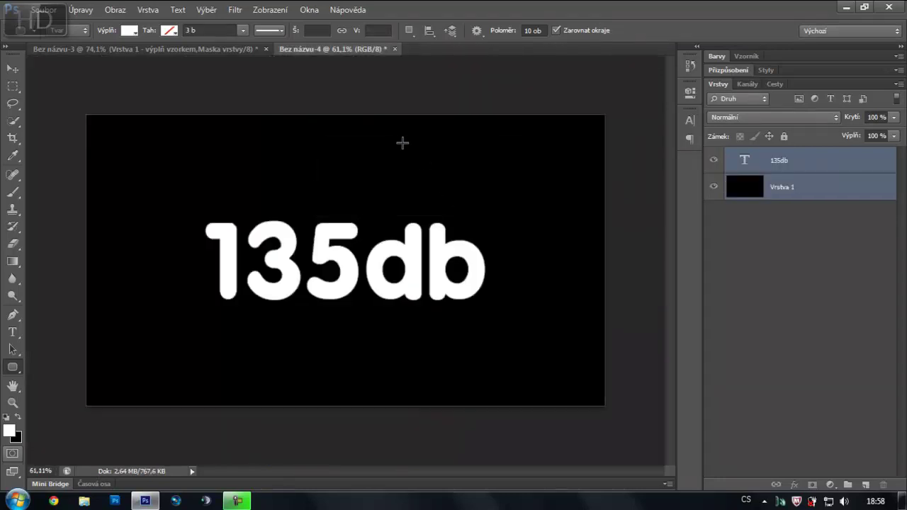
pyautogui.click(835, 150)
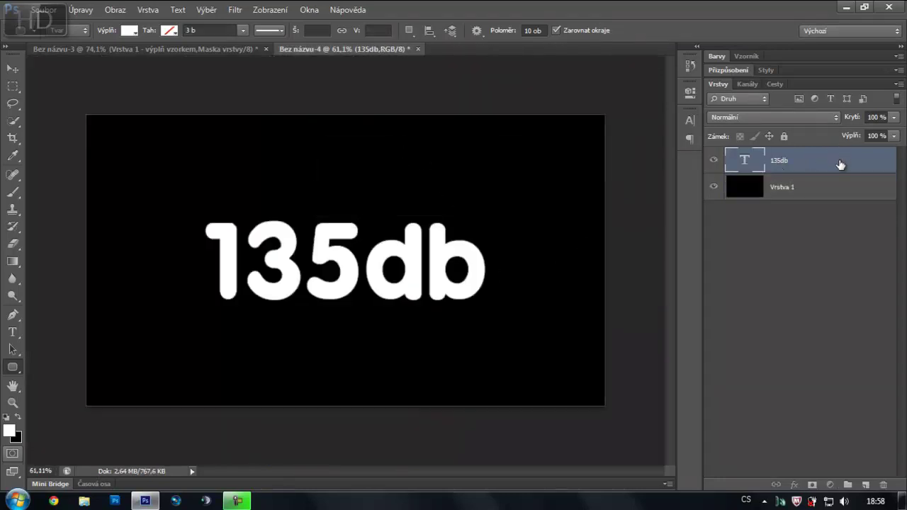
pyautogui.click(869, 135)
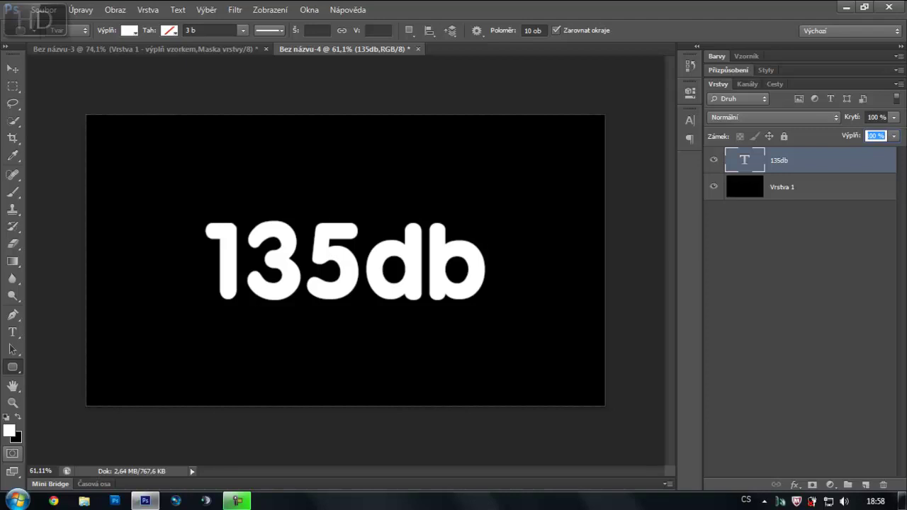
pyautogui.write('50')
pyautogui.press('Return')
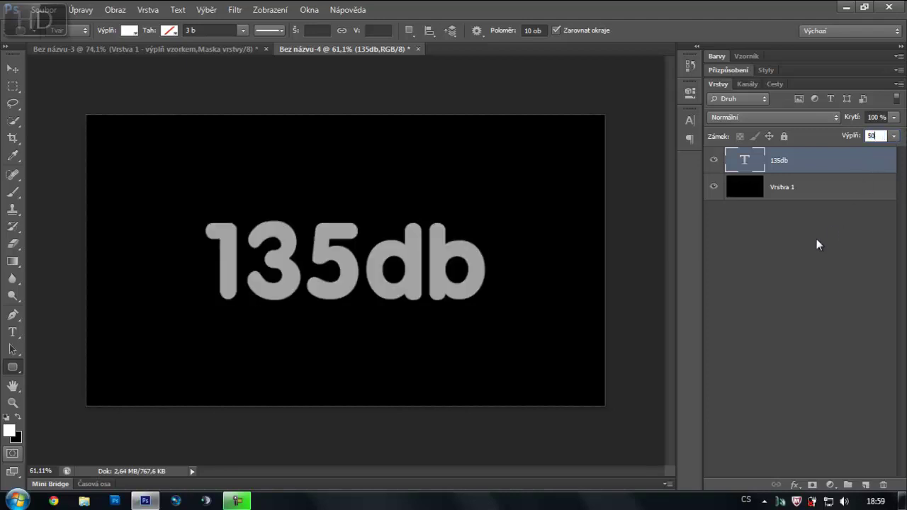
pyautogui.click(806, 194)
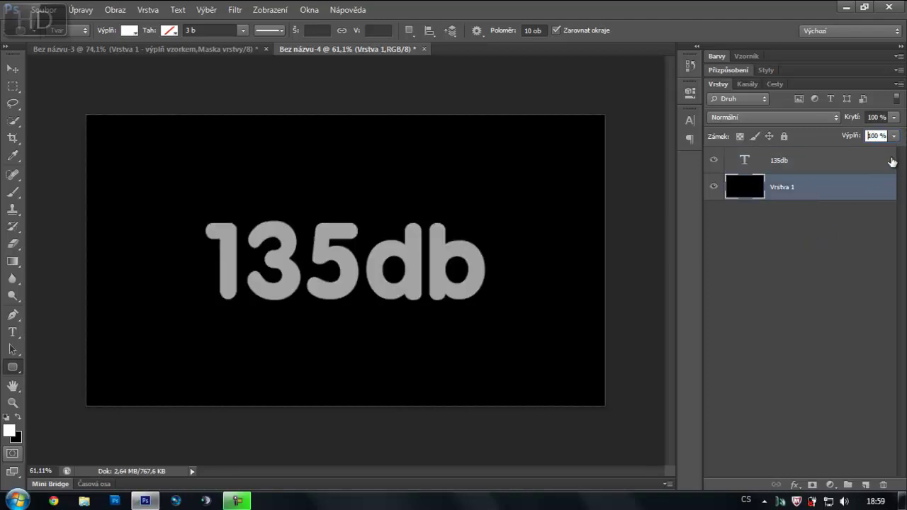
pyautogui.press('Return')
# - Add a Pattern Overlay to Vrstva 1 using the rounded-tile pattern at 50% opacity
pyautogui.click(795, 485)
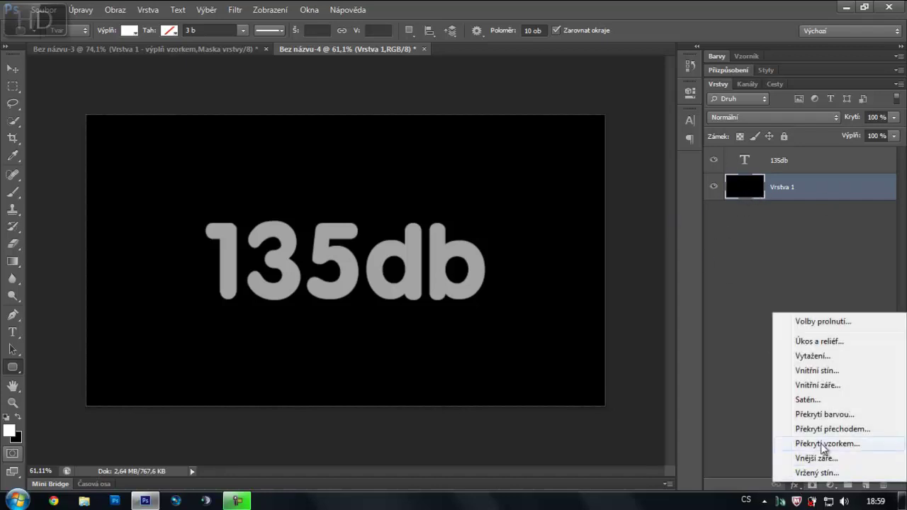
pyautogui.click(843, 443)
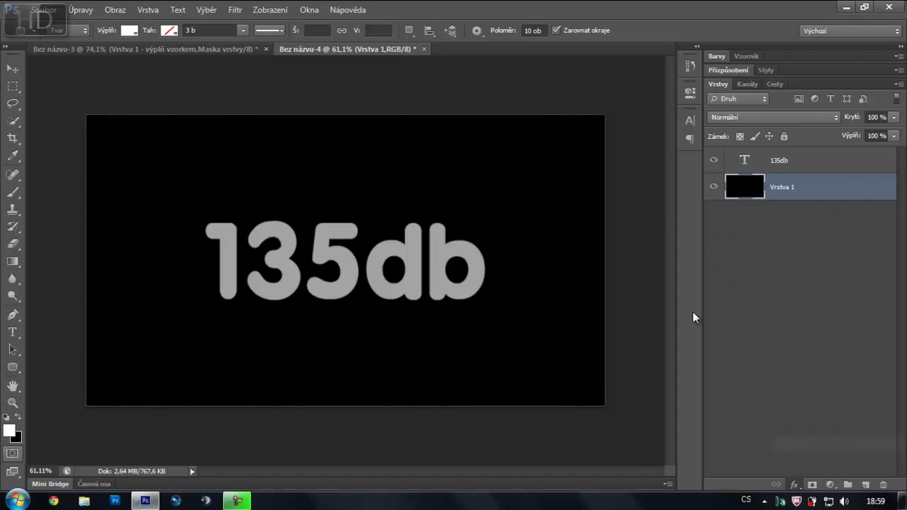
pyautogui.click(610, 152)
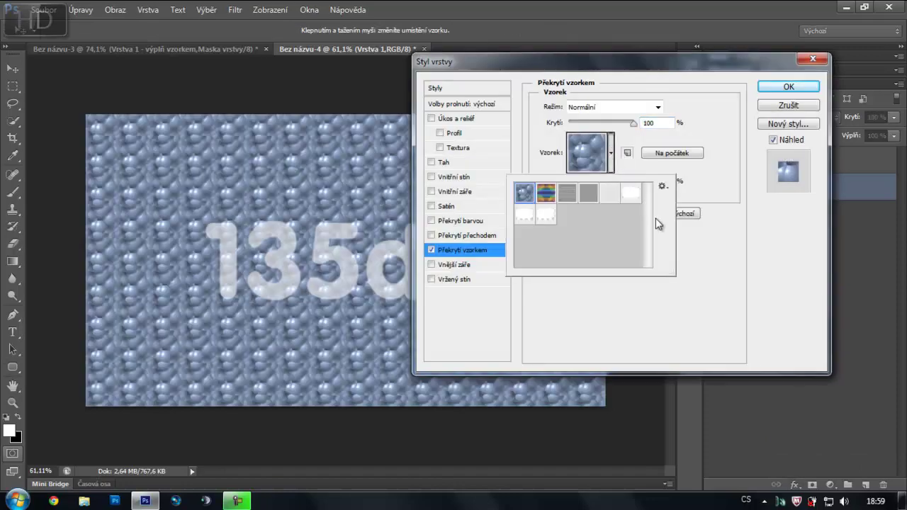
pyautogui.click(551, 216)
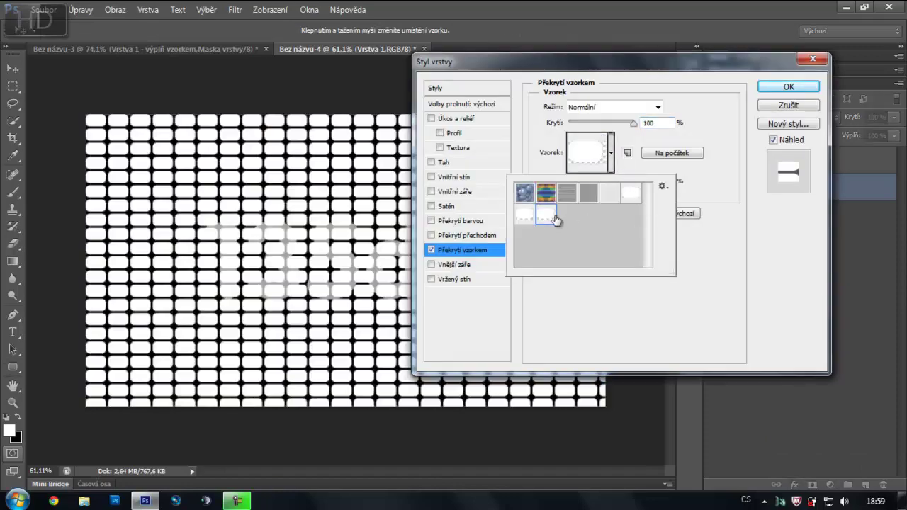
pyautogui.click(610, 158)
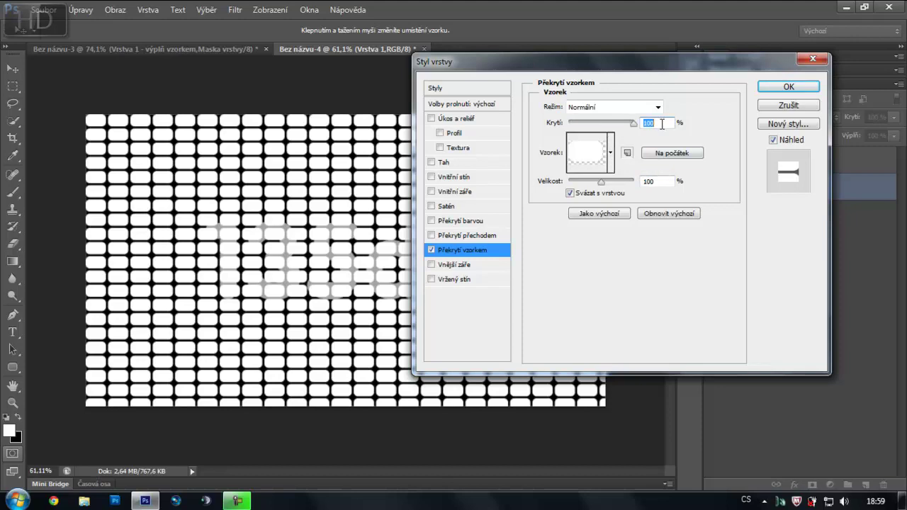
pyautogui.write('50')
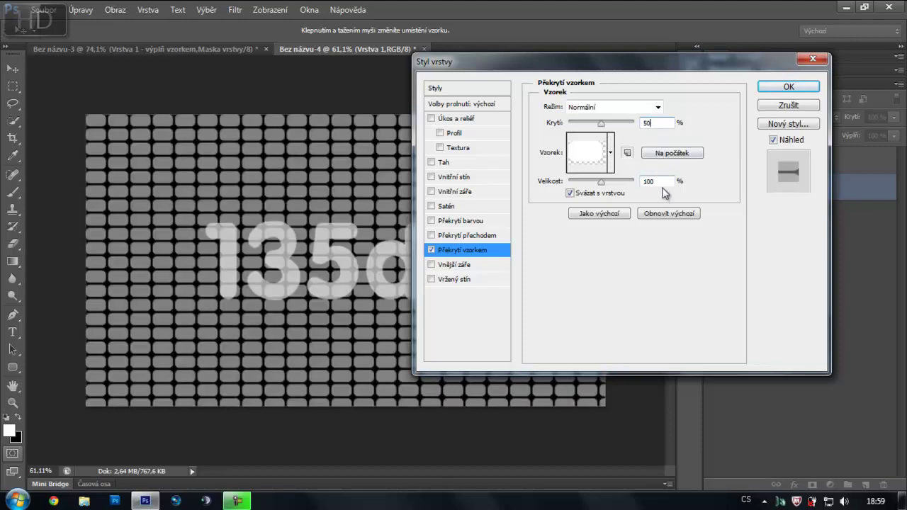
# - Scale the pattern overlay to 52%, reposition it, and apply the layer style
pyautogui.moveTo(602, 183)
pyautogui.mouseDown()
pyautogui.moveTo(575, 182)
pyautogui.moveTo(586, 187)
pyautogui.mouseUp()
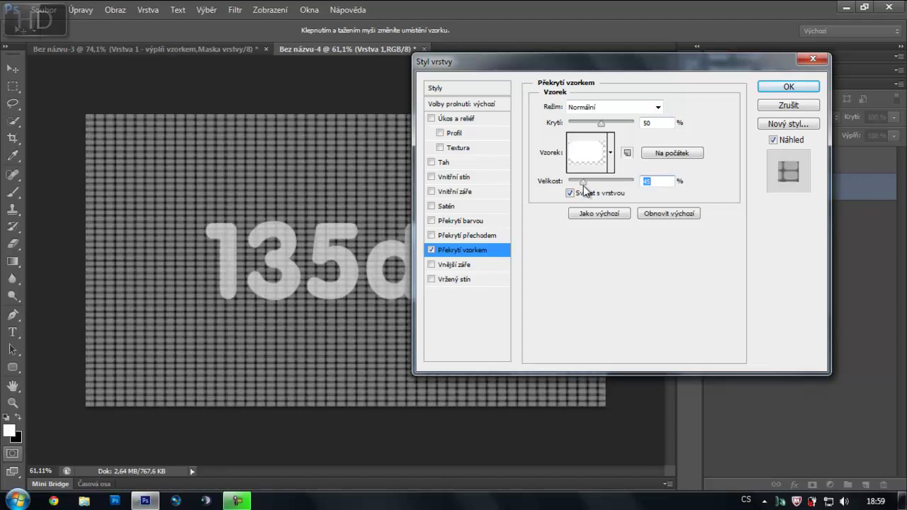
pyautogui.moveTo(600, 62); pyautogui.dragTo(664, 63)
pyautogui.press('Up')
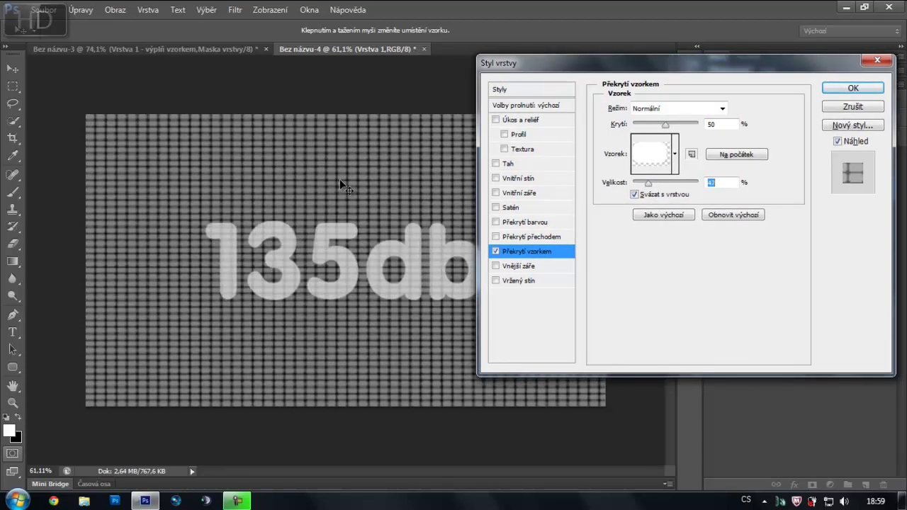
pyautogui.press('Down')
pyautogui.press('Down')
pyautogui.press('Up')
pyautogui.press('Up')
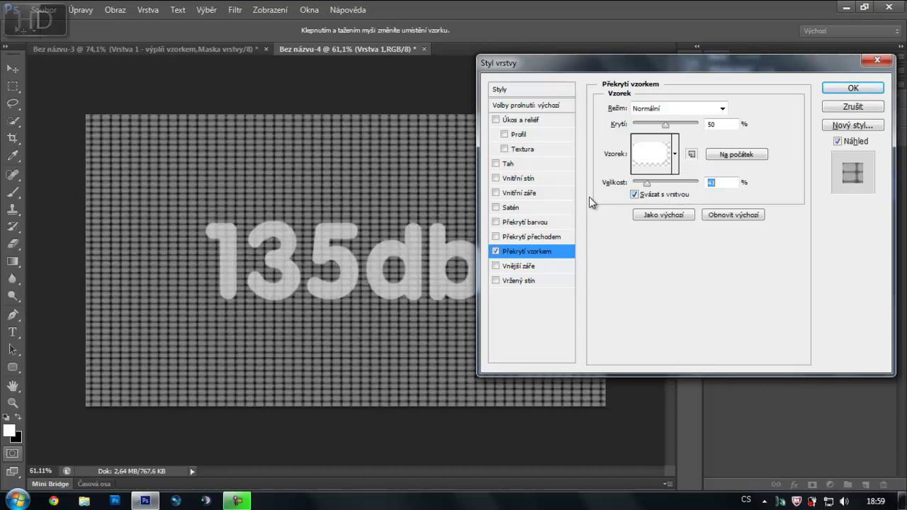
pyautogui.press('Up')
pyautogui.press('Up')
pyautogui.press('Up')
pyautogui.press('Up')
pyautogui.press('Up')
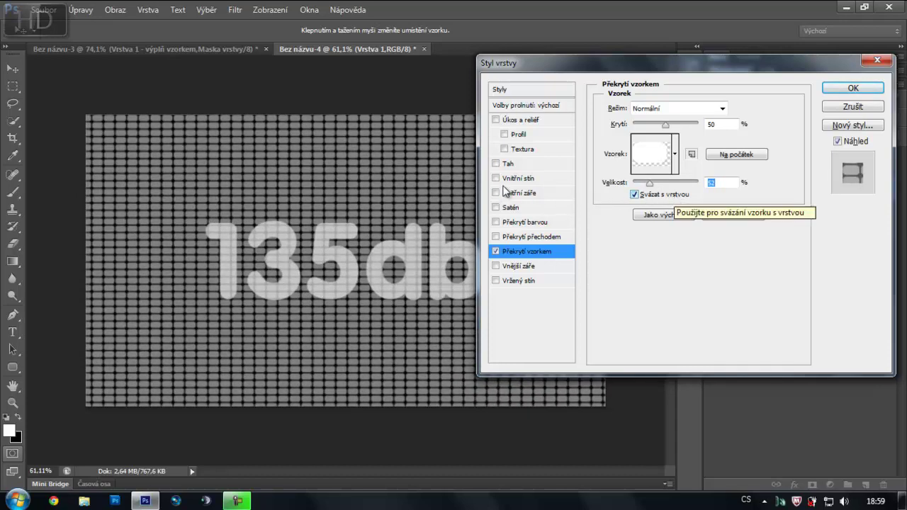
pyautogui.moveTo(430, 158); pyautogui.dragTo(429, 162)
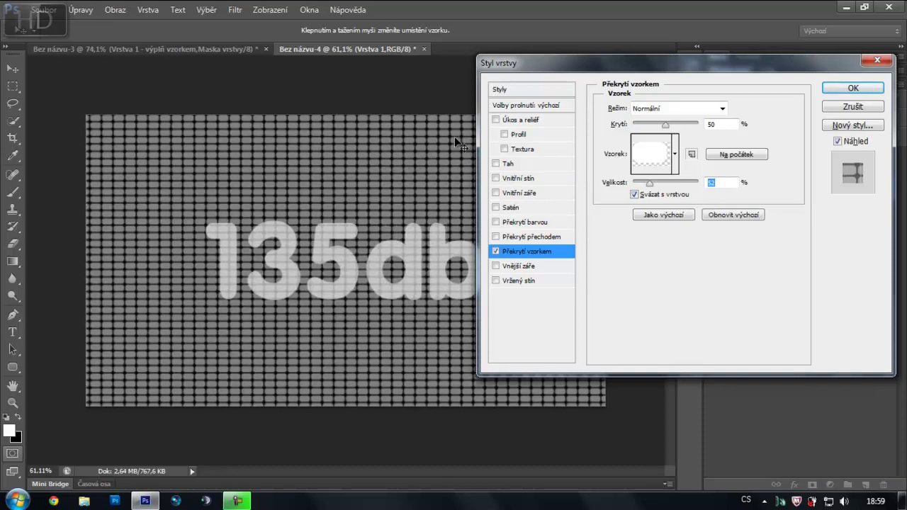
pyautogui.click(860, 86)
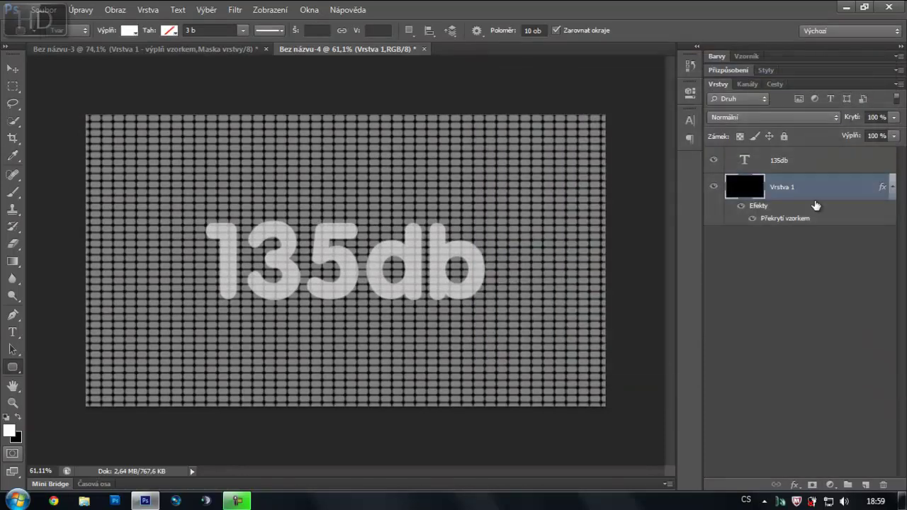
# - Convert the black layer's pattern overlay into its own layer and move it above 135db
pyautogui.click(892, 188)
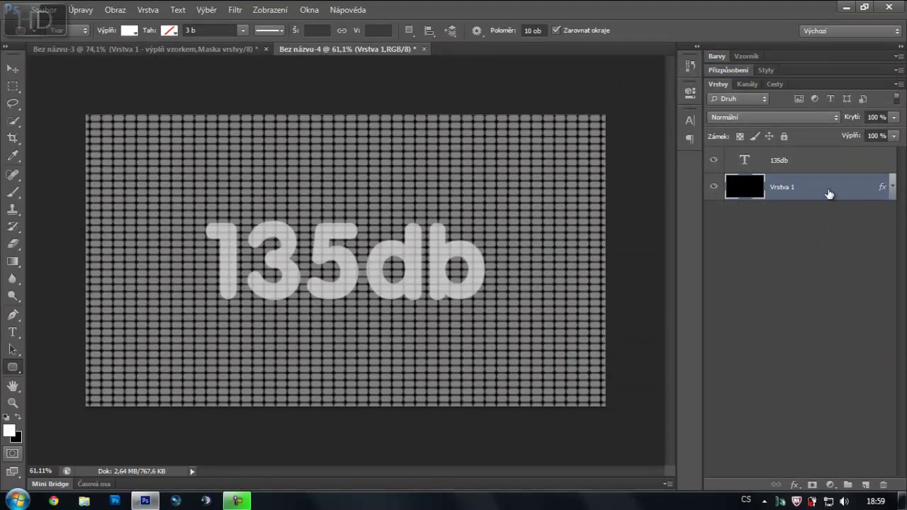
pyautogui.rightClick(881, 190)
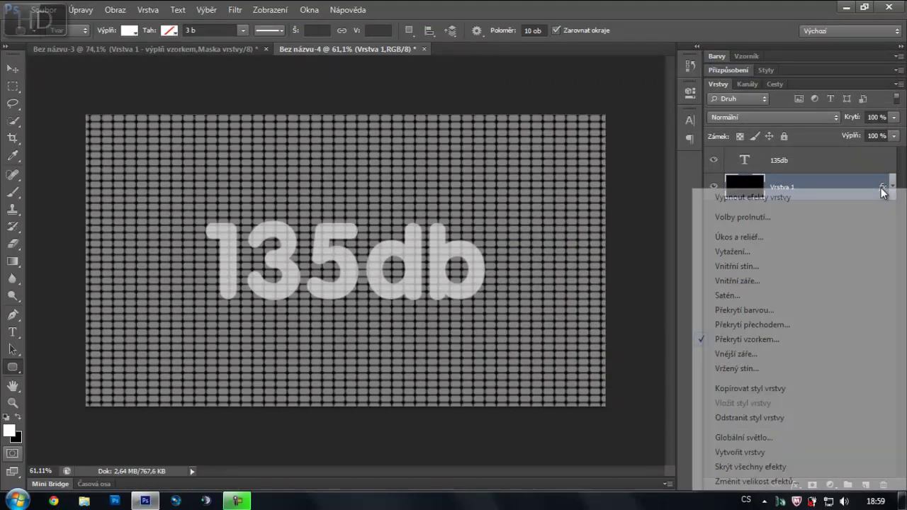
pyautogui.click(829, 454)
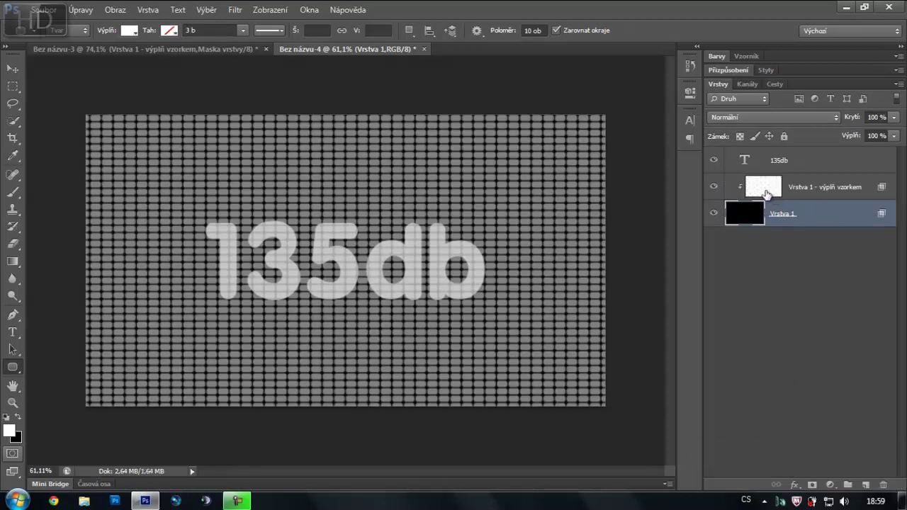
pyautogui.click(822, 192)
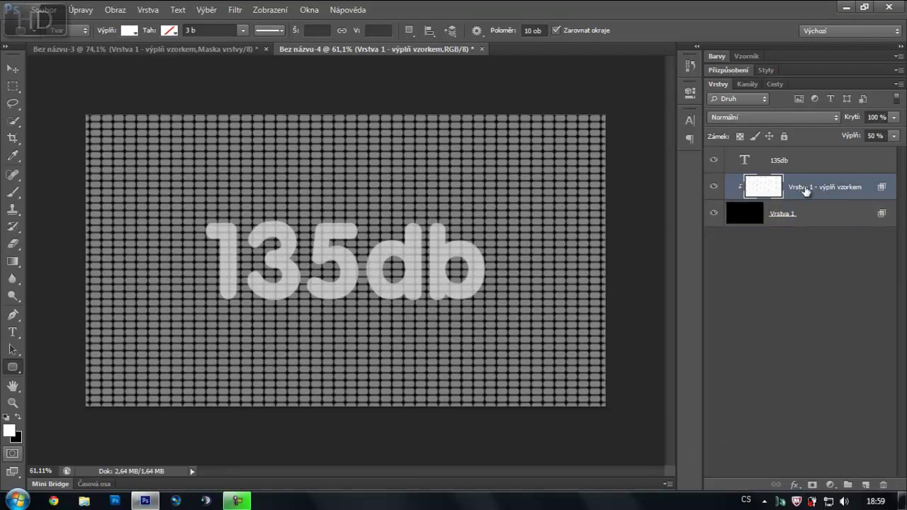
pyautogui.moveTo(808, 195); pyautogui.dragTo(800, 163)
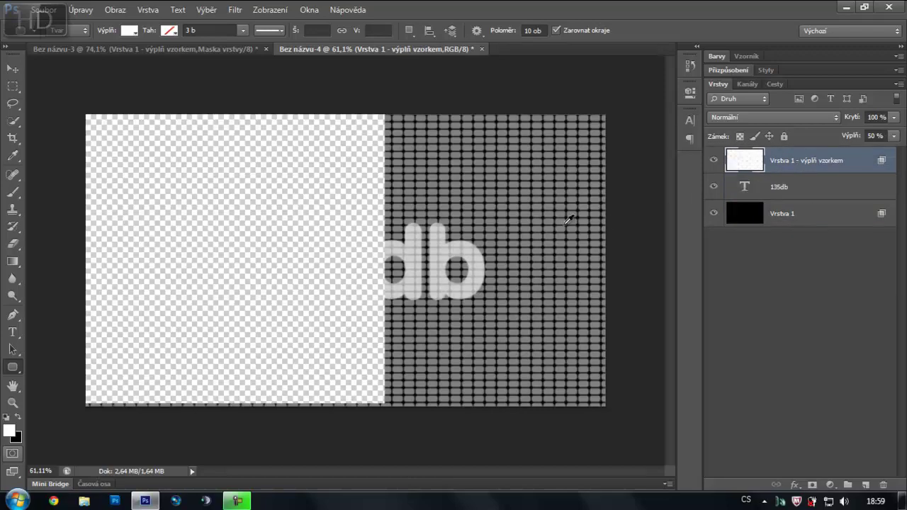
pyautogui.scroll(1, 467, 230)
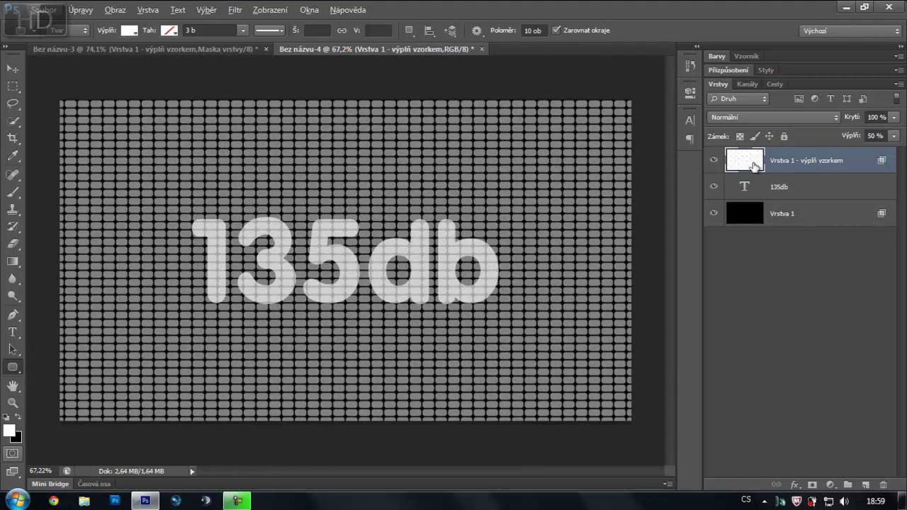
# - Group the pattern layer into Skupina 1 with Ctrl+G
pyautogui.hotkey('ctrl', 'g')
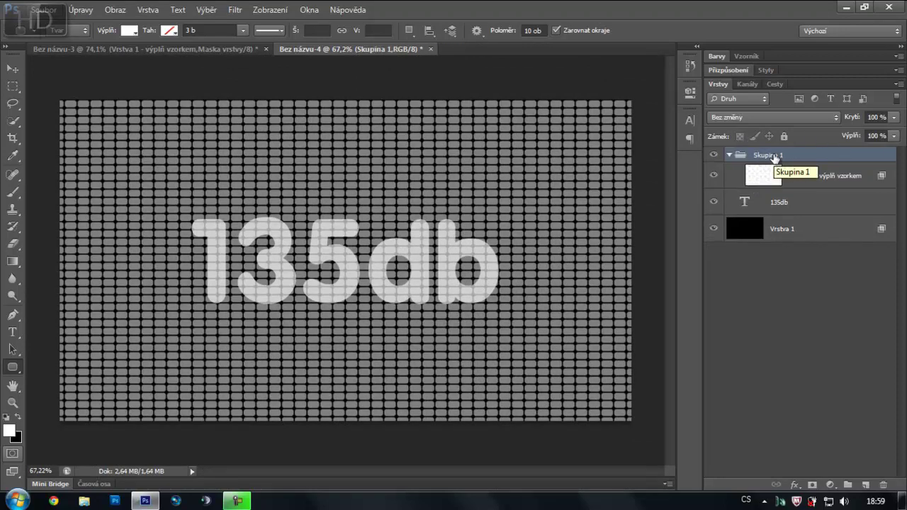
pyautogui.hotkey('ctrl', 'z')
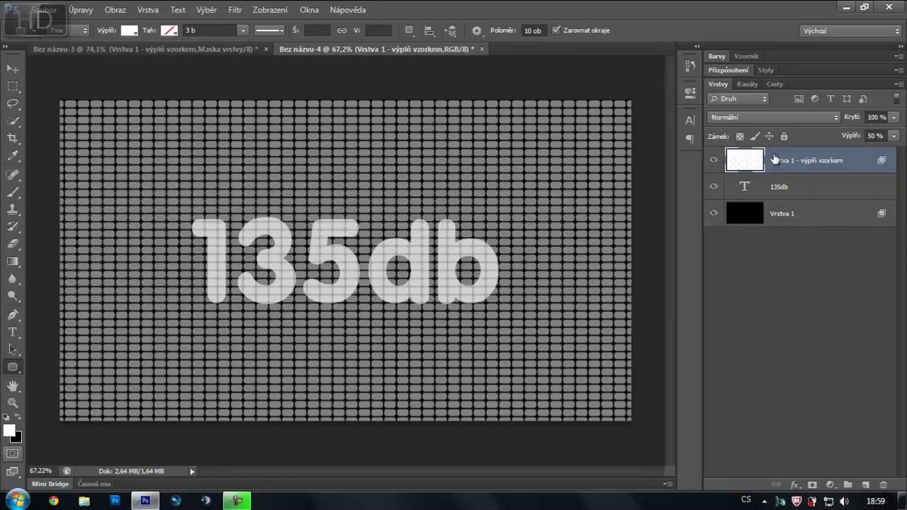
pyautogui.hotkey('ctrl', 'g')
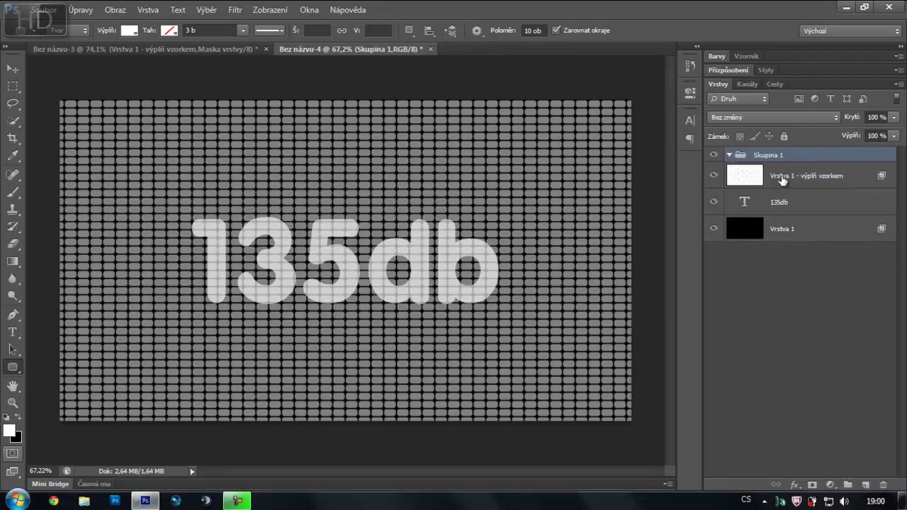
pyautogui.click(782, 180)
pyautogui.moveTo(781, 179); pyautogui.dragTo(783, 163)
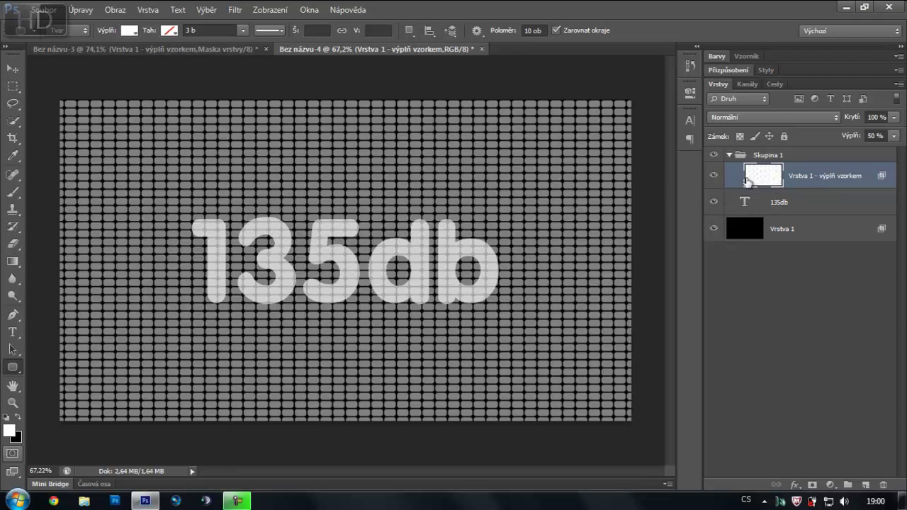
pyautogui.moveTo(748, 182); pyautogui.dragTo(749, 205)
# - Mask Skupina 1 with the 135db letter selection and hide the original text layer
pyautogui.keyDown('ctrl'); pyautogui.click(748, 204); pyautogui.keyUp('ctrl')
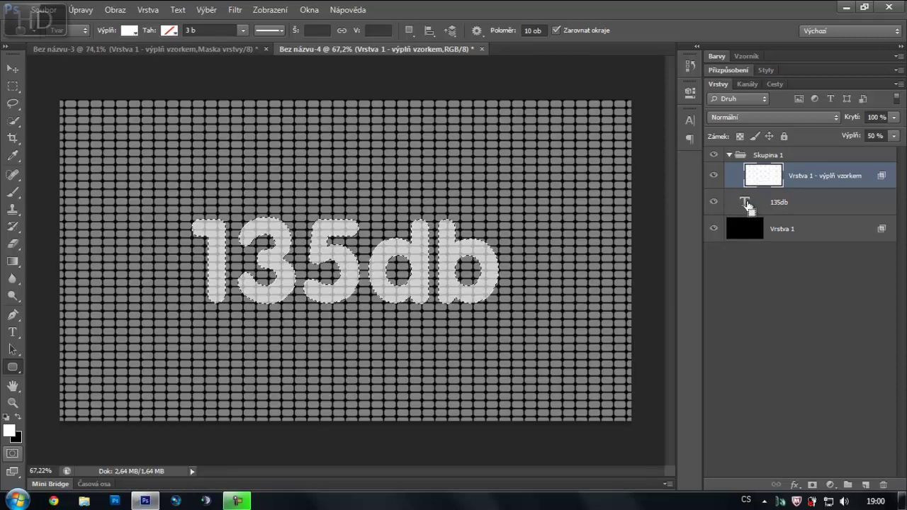
pyautogui.click(785, 155)
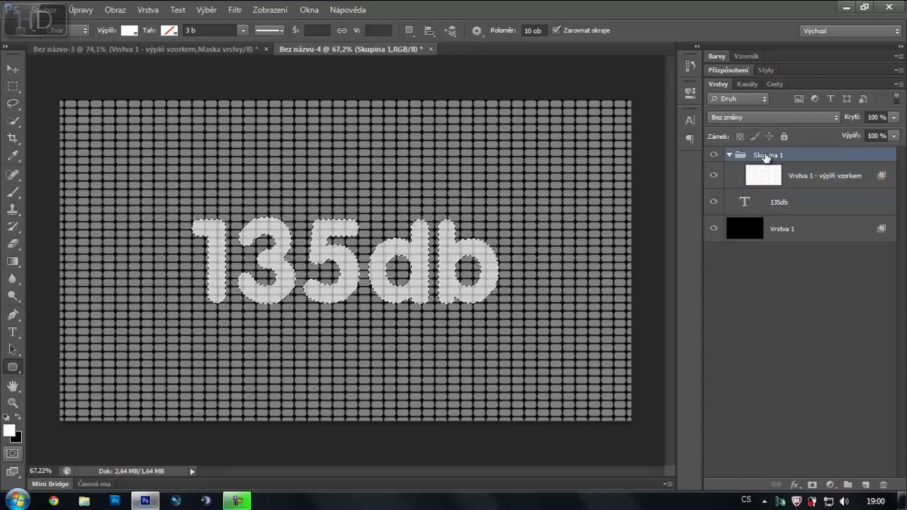
pyautogui.click(812, 483)
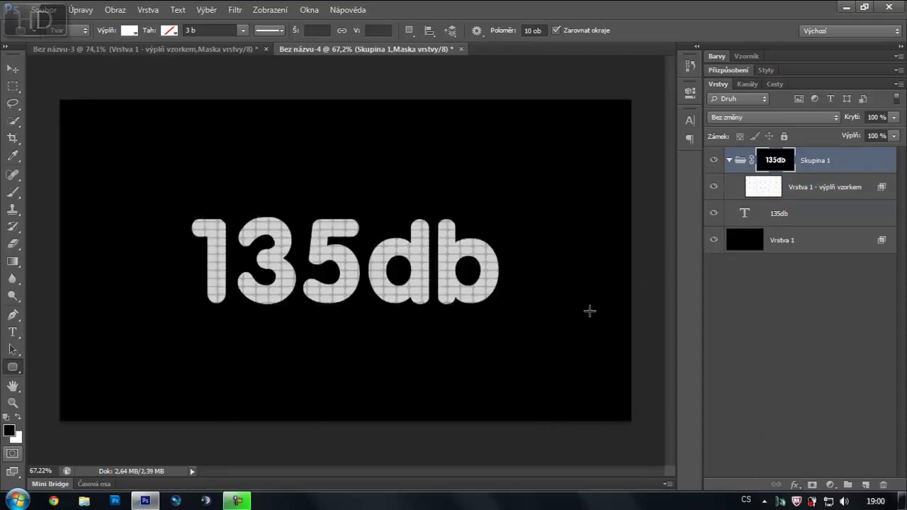
pyautogui.click(714, 212)
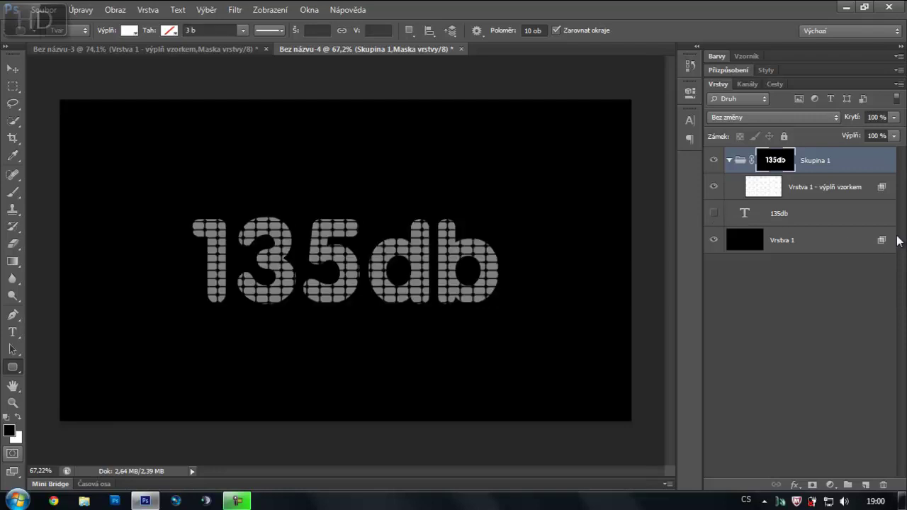
pyautogui.click(819, 218)
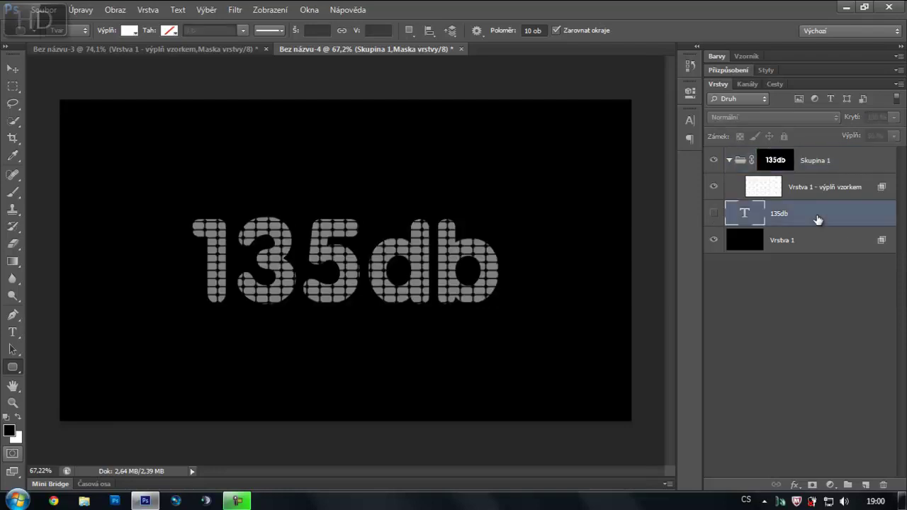
pyautogui.click(818, 163)
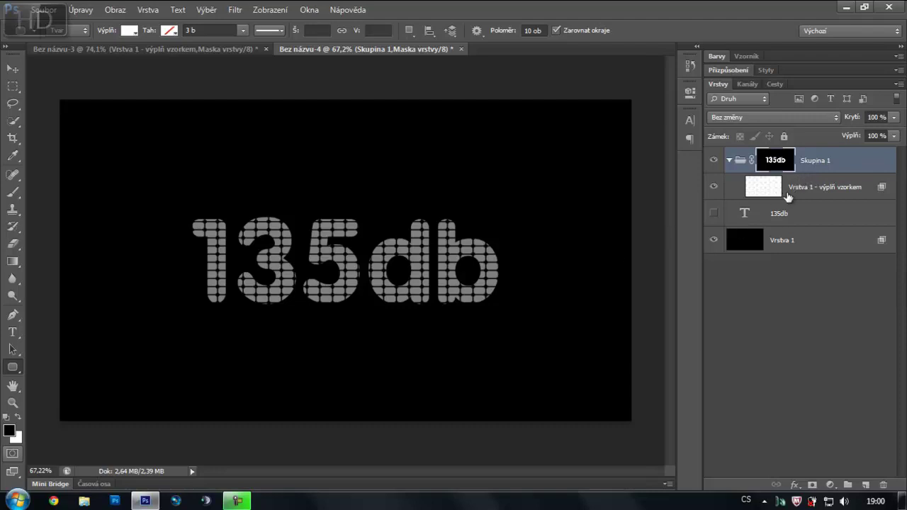
pyautogui.click(808, 188)
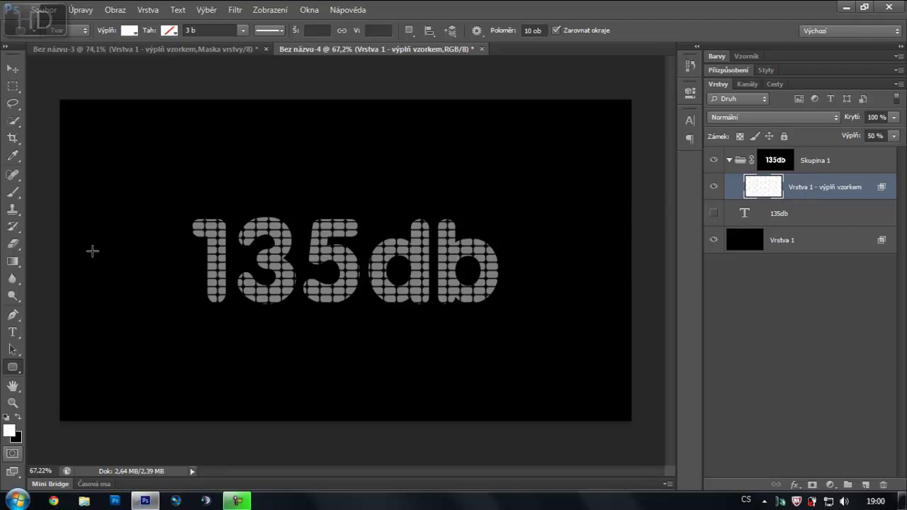
# - Add a Gradient Overlay to the pattern layer with its left stop set to ff0303
pyautogui.click(791, 486)
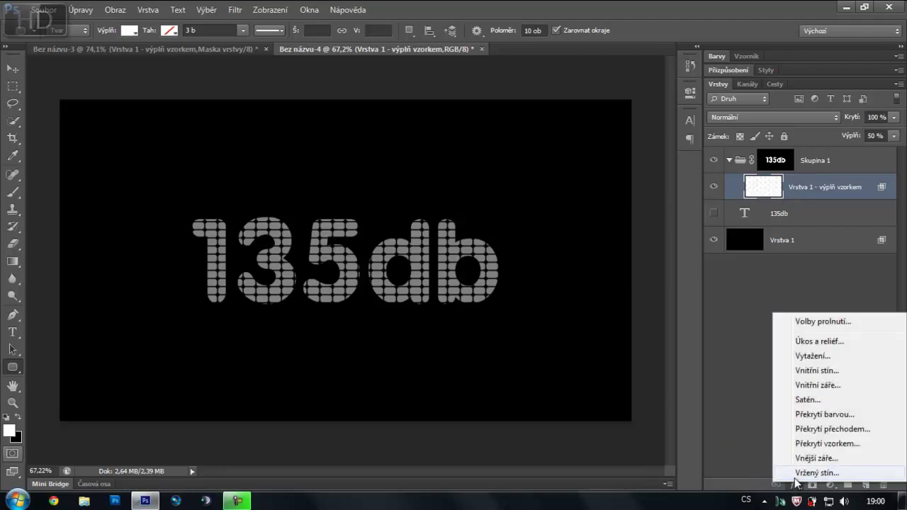
pyautogui.click(810, 430)
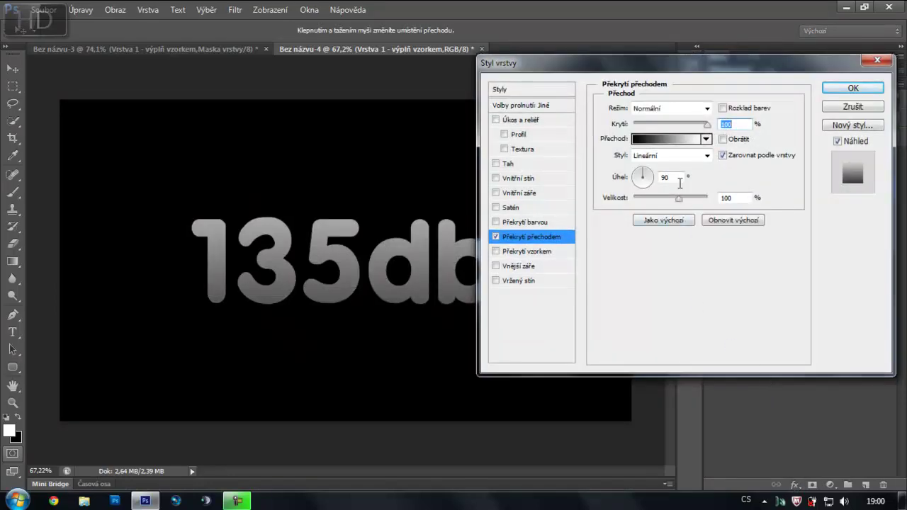
pyautogui.click(668, 143)
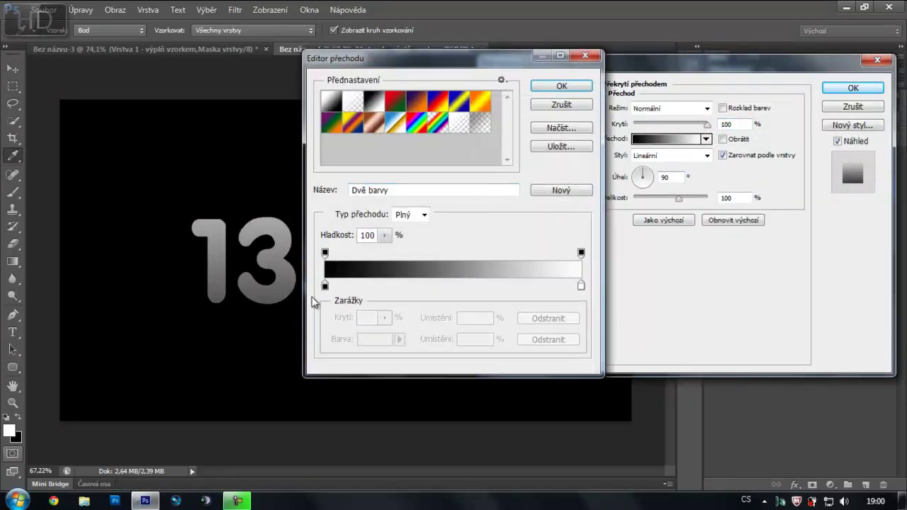
pyautogui.click(325, 285)
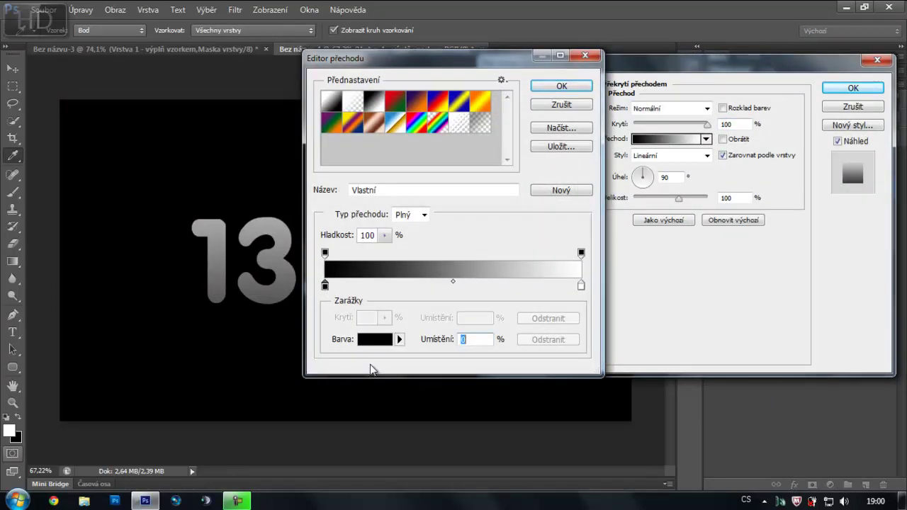
pyautogui.click(377, 342)
pyautogui.doubleClick(513, 301)
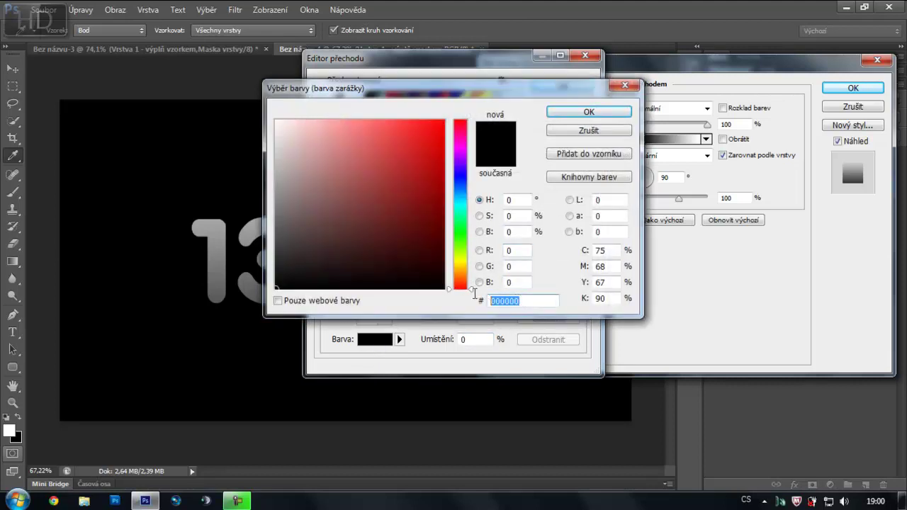
pyautogui.write('ff030')
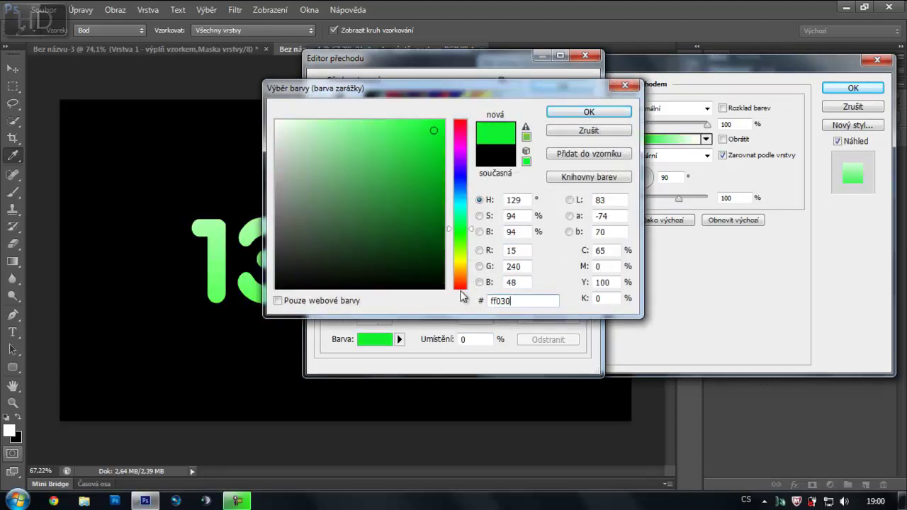
pyautogui.write('3')
pyautogui.click(611, 113)
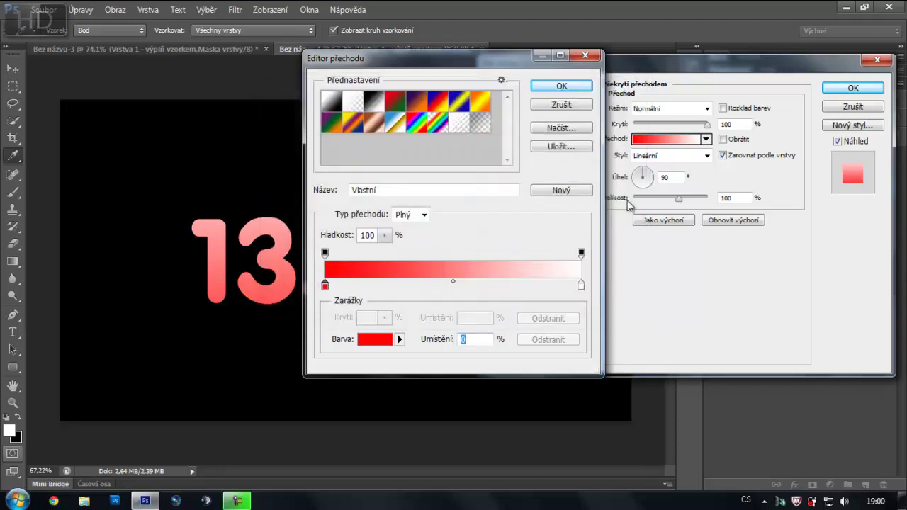
# - Set the gradient's right stop to ffcb05, scale to 50%, and apply the overlay
pyautogui.click(582, 286)
pyautogui.click(386, 340)
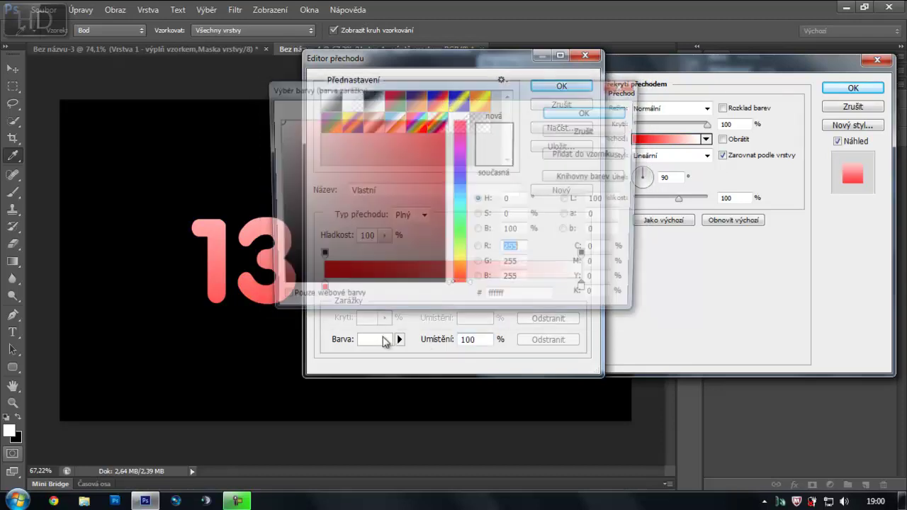
pyautogui.write('ff')
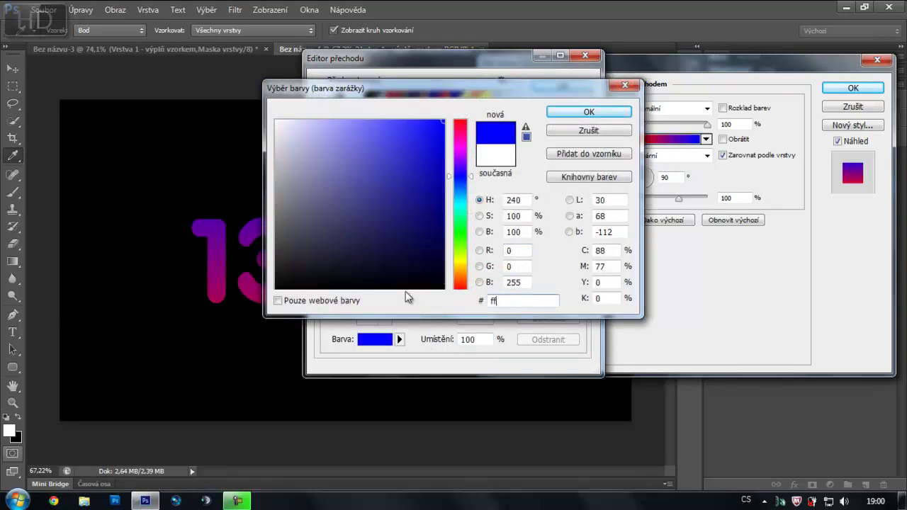
pyautogui.write('cb05')
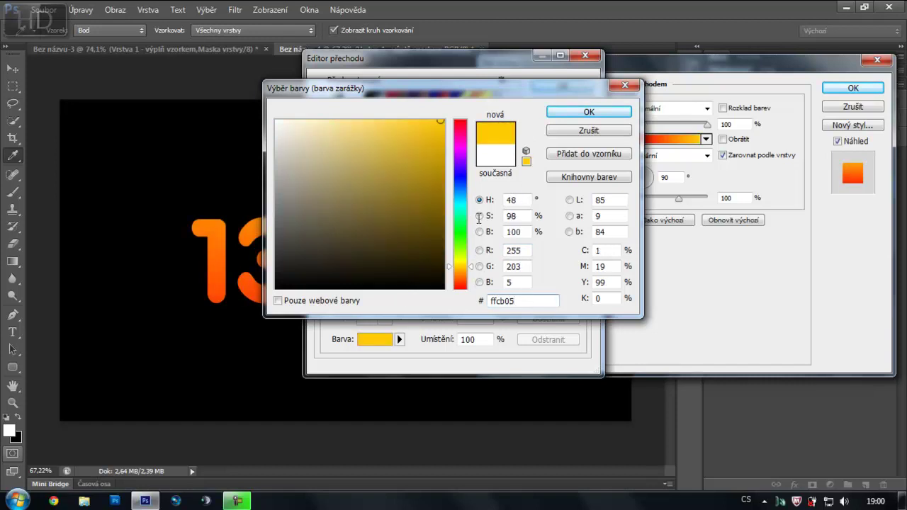
pyautogui.click(591, 111)
pyautogui.click(564, 88)
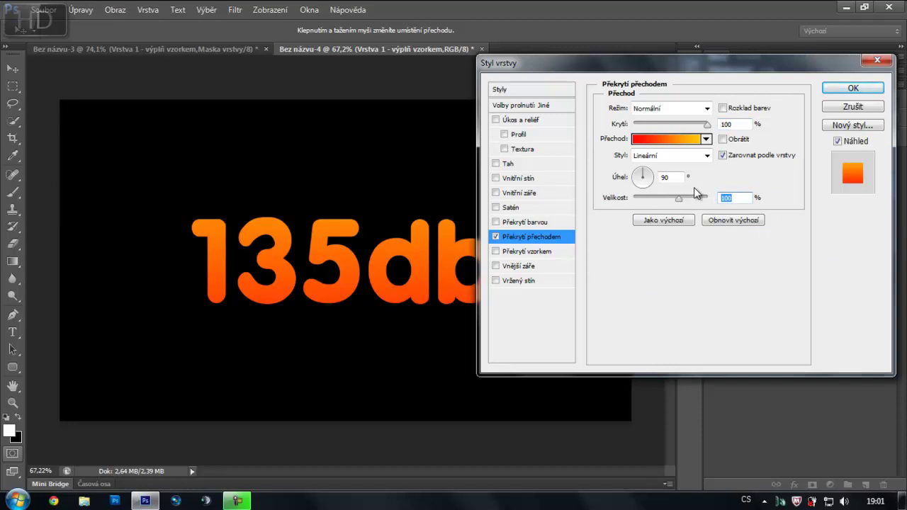
pyautogui.click(749, 194)
pyautogui.write('50')
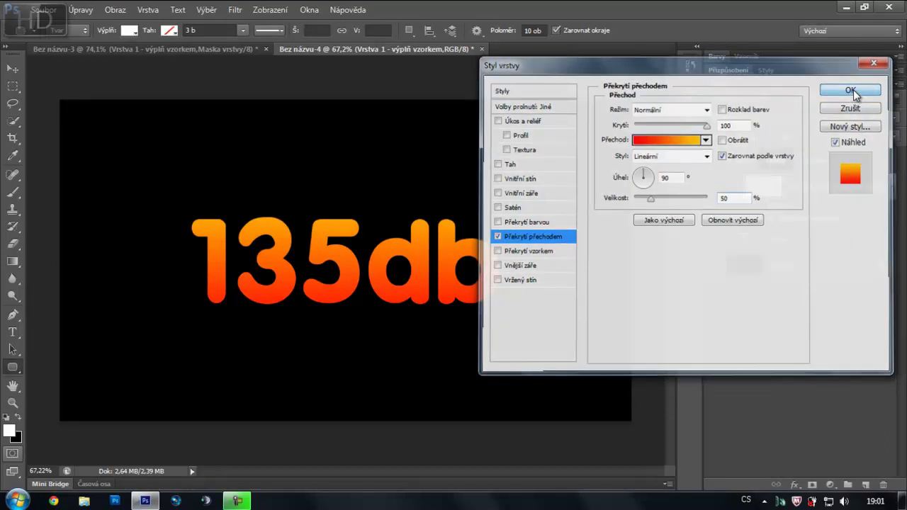
pyautogui.click(854, 90)
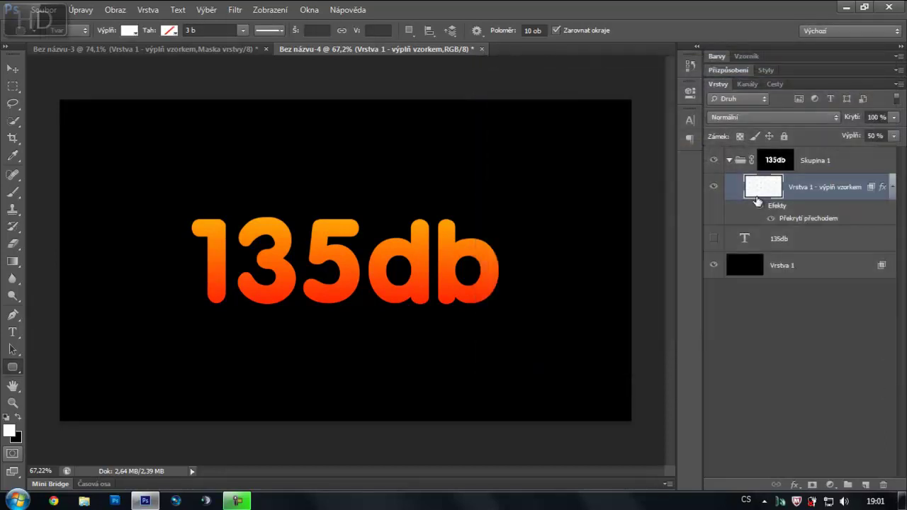
# - Split the gradient into its own layer, mask it by the pattern layer's shape, then view 160db
pyautogui.click(893, 188)
pyautogui.rightClick(882, 187)
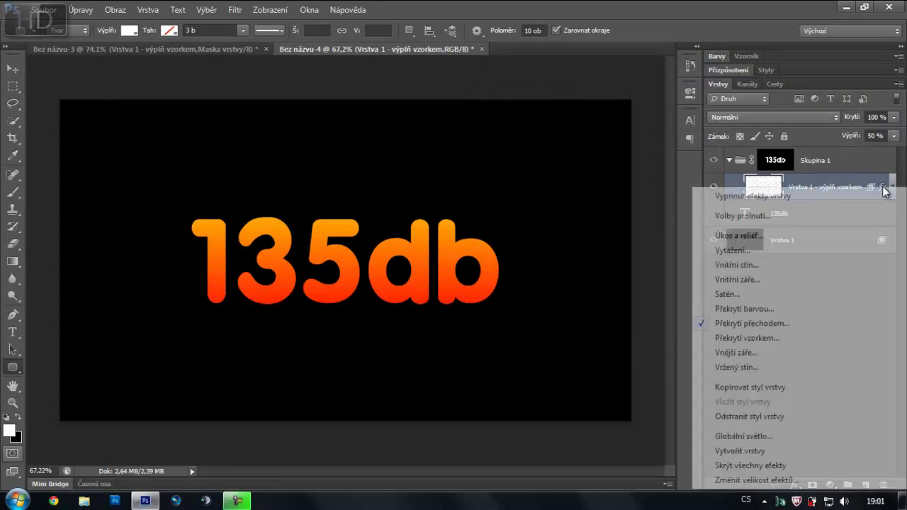
pyautogui.click(767, 451)
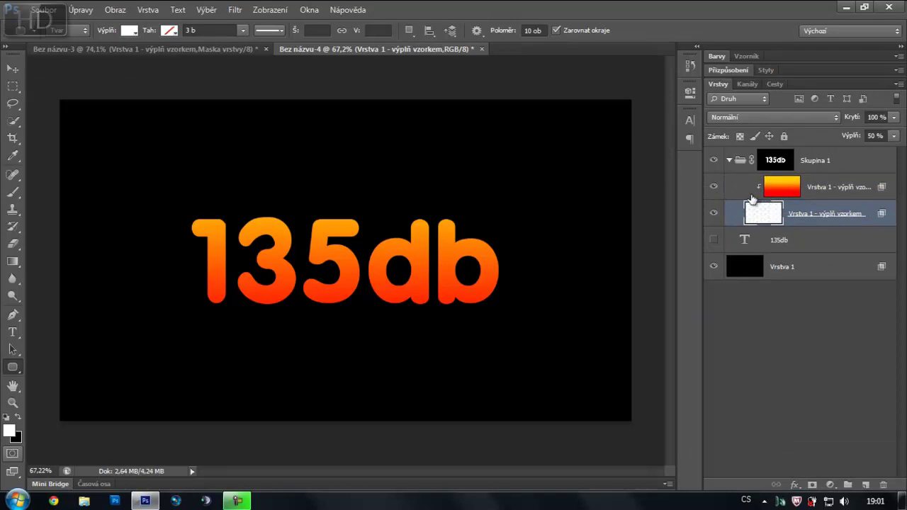
pyautogui.click(782, 187)
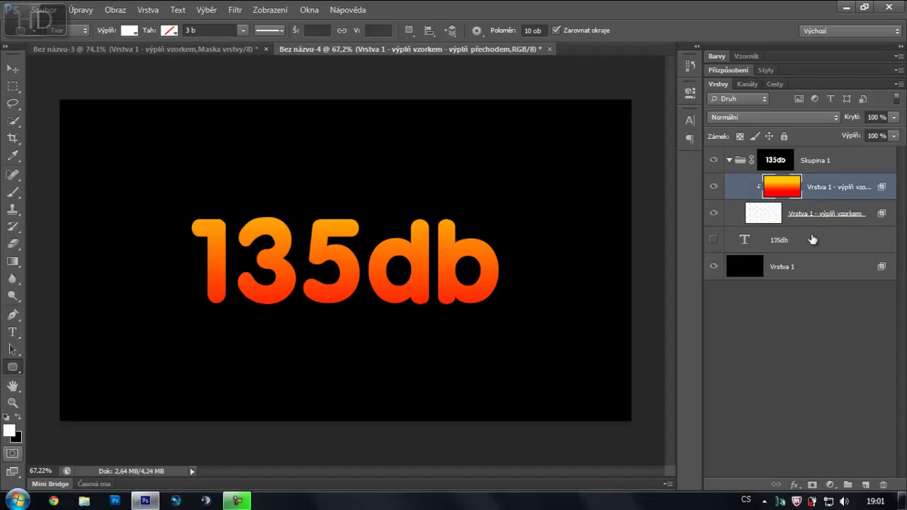
pyautogui.keyDown('ctrl'); pyautogui.click(763, 216); pyautogui.keyUp('ctrl')
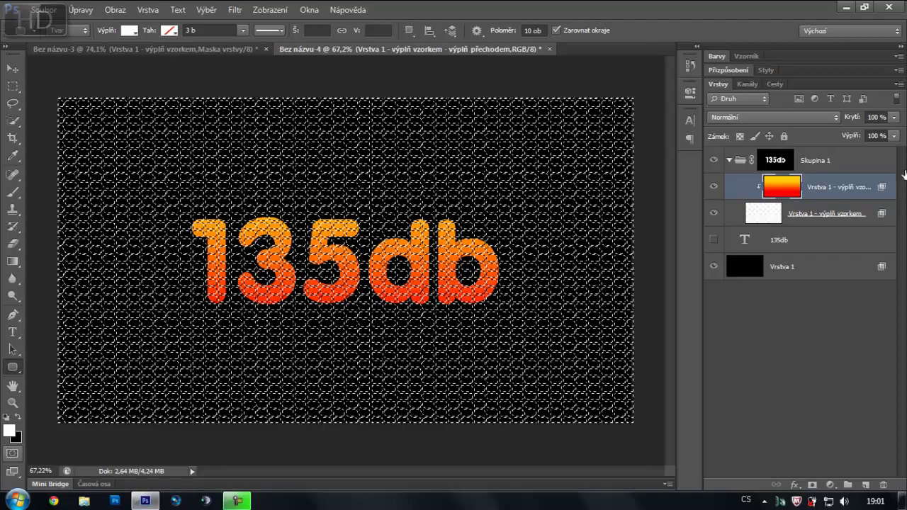
pyautogui.click(813, 486)
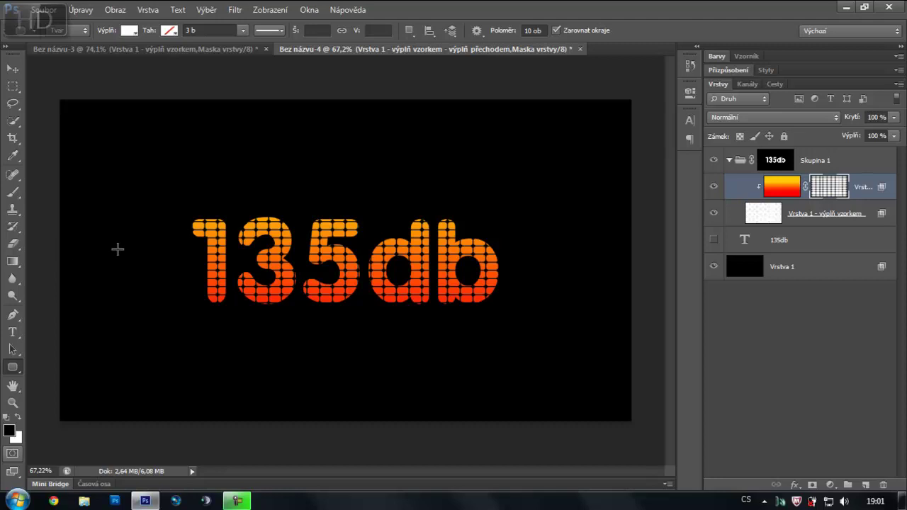
pyautogui.click(173, 46)
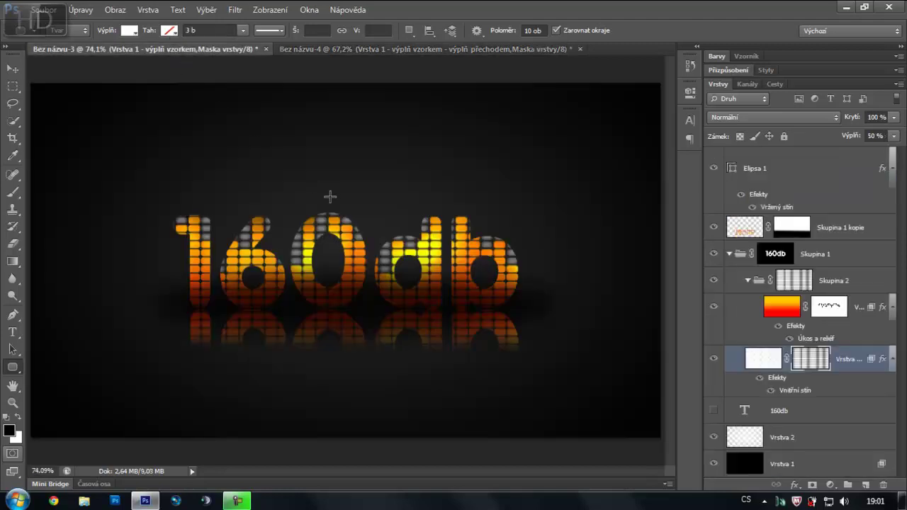
# - Return to the 135db document, zoom in, and set the Rectangular Marquee style to Normal
pyautogui.click(346, 51)
pyautogui.scroll(3, 85, 205)
pyautogui.scroll(2, 105, 223)
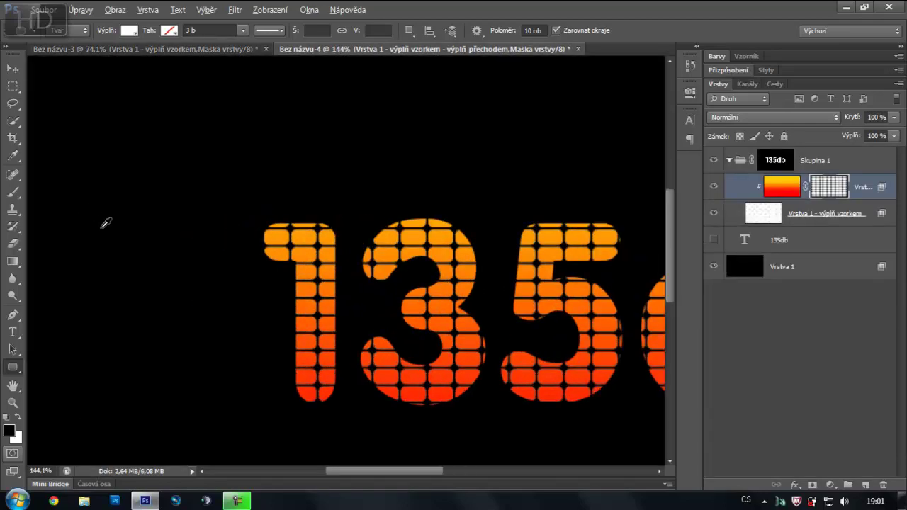
pyautogui.scroll(2, 192, 308)
pyautogui.scroll(2, 170, 275)
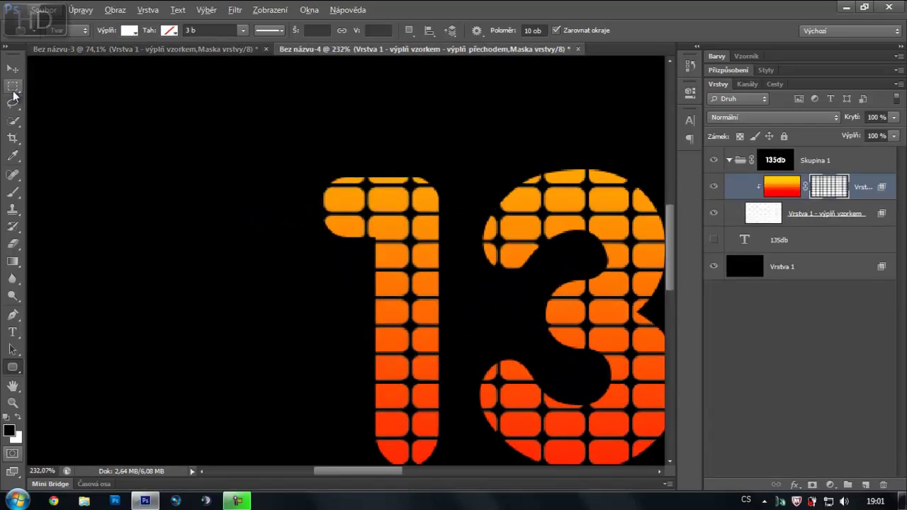
pyautogui.click(16, 89)
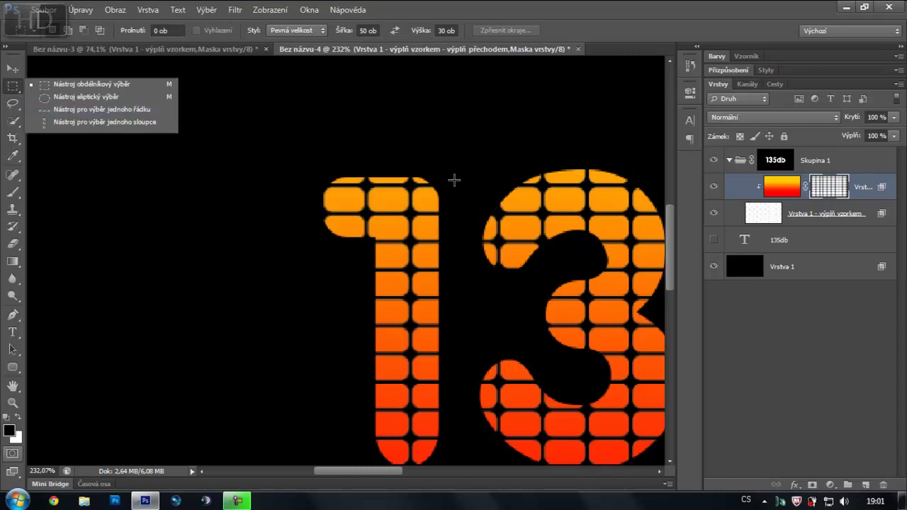
pyautogui.moveTo(441, 167)
pyautogui.mouseDown()
pyautogui.moveTo(411, 211)
pyautogui.moveTo(408, 169)
pyautogui.mouseUp()
pyautogui.hotkey('ctrl', 'd')
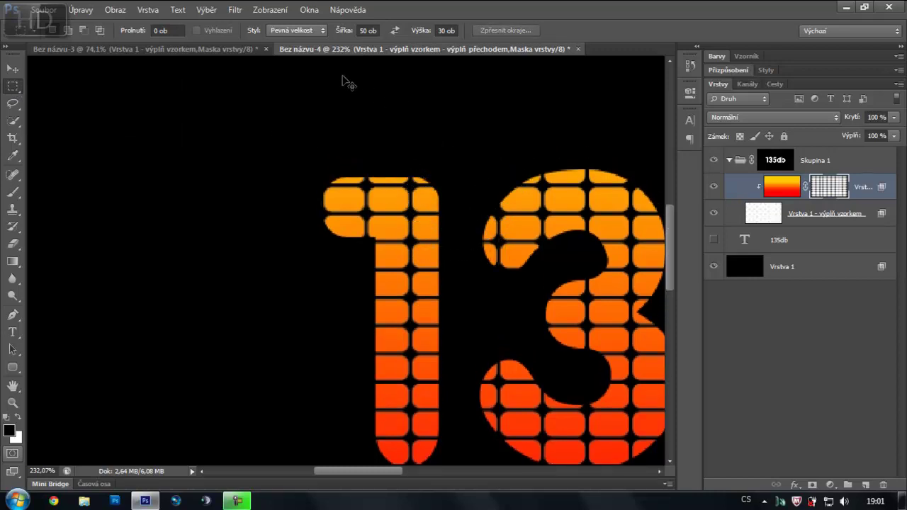
pyautogui.click(303, 29)
pyautogui.click(296, 41)
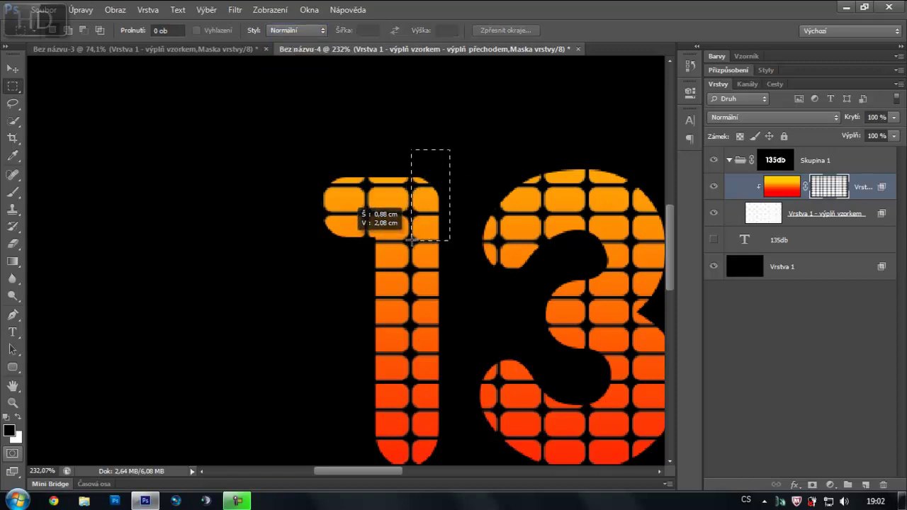
# - Select stepped blocks of cells across the top of the 1
pyautogui.moveTo(445, 152); pyautogui.dragTo(412, 243)
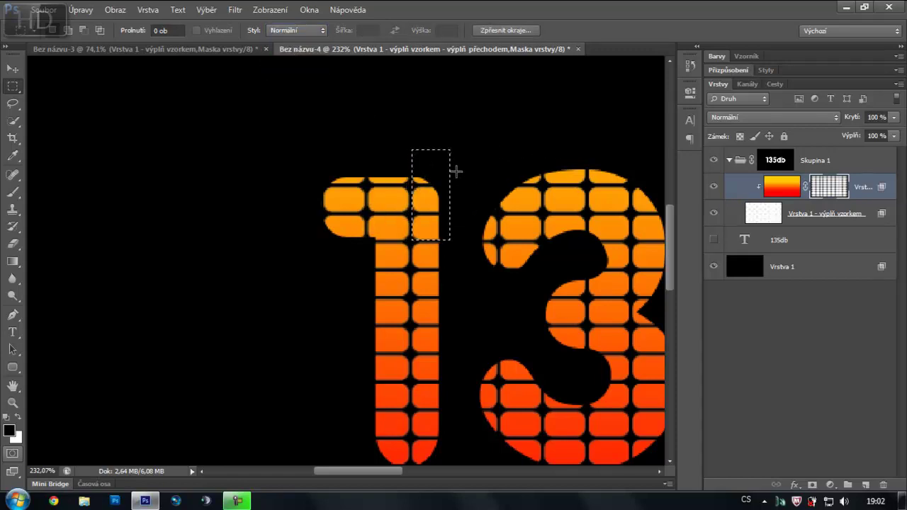
pyautogui.moveTo(538, 166); pyautogui.dragTo(510, 225)
pyautogui.moveTo(455, 151); pyautogui.dragTo(410, 242)
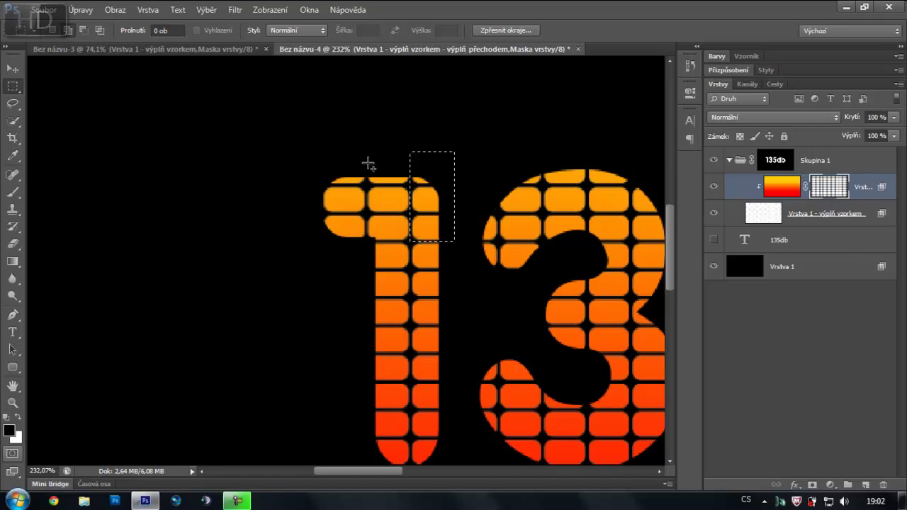
pyautogui.moveTo(369, 152); pyautogui.dragTo(324, 214)
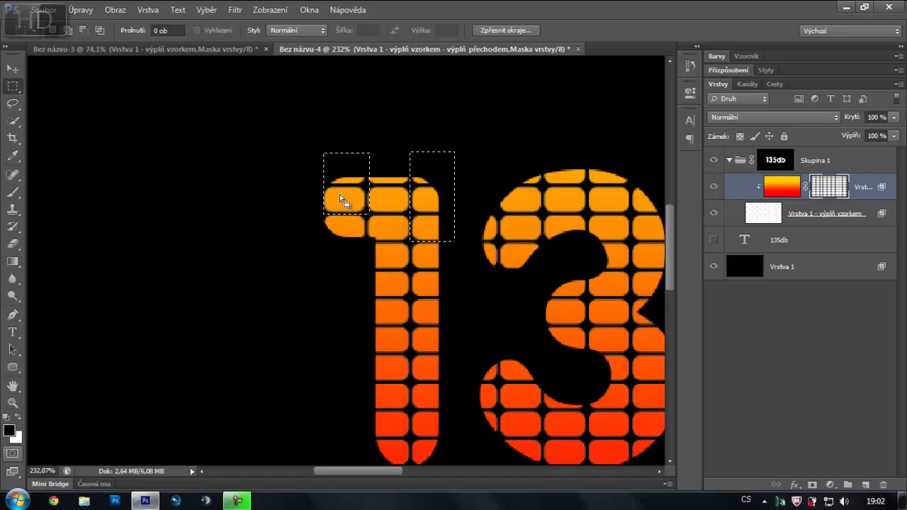
pyautogui.click(340, 195)
pyautogui.moveTo(448, 148)
pyautogui.mouseDown()
pyautogui.moveTo(411, 261)
pyautogui.moveTo(410, 241)
pyautogui.mouseUp()
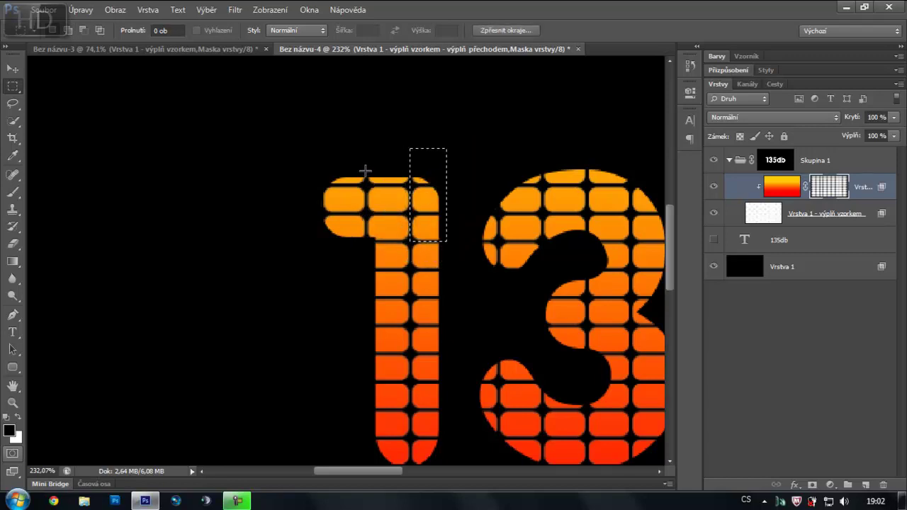
pyautogui.moveTo(367, 167); pyautogui.dragTo(322, 211)
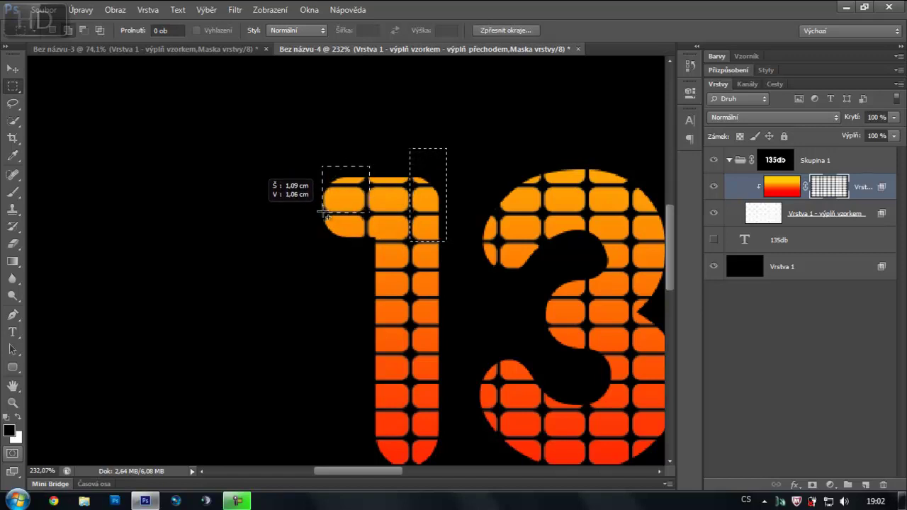
pyautogui.moveTo(323, 210); pyautogui.dragTo(322, 211)
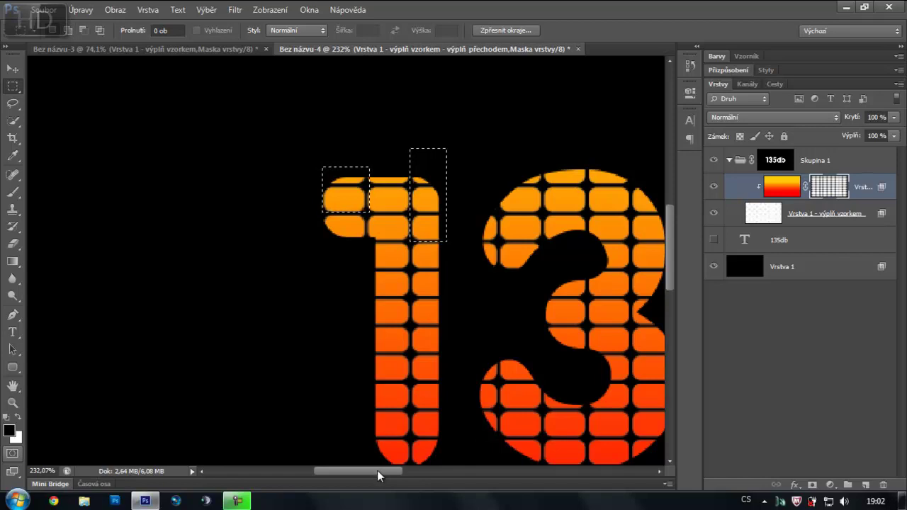
pyautogui.moveTo(380, 472); pyautogui.dragTo(405, 473)
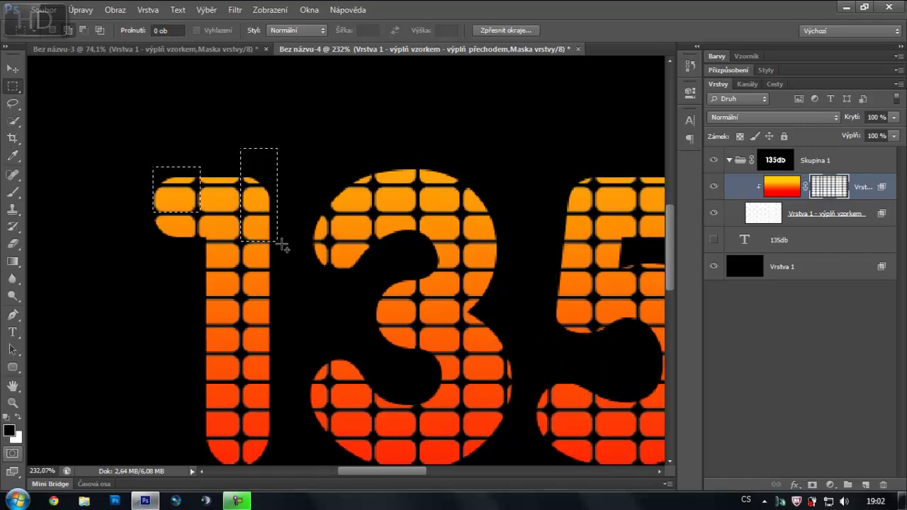
pyautogui.moveTo(282, 244); pyautogui.dragTo(243, 270)
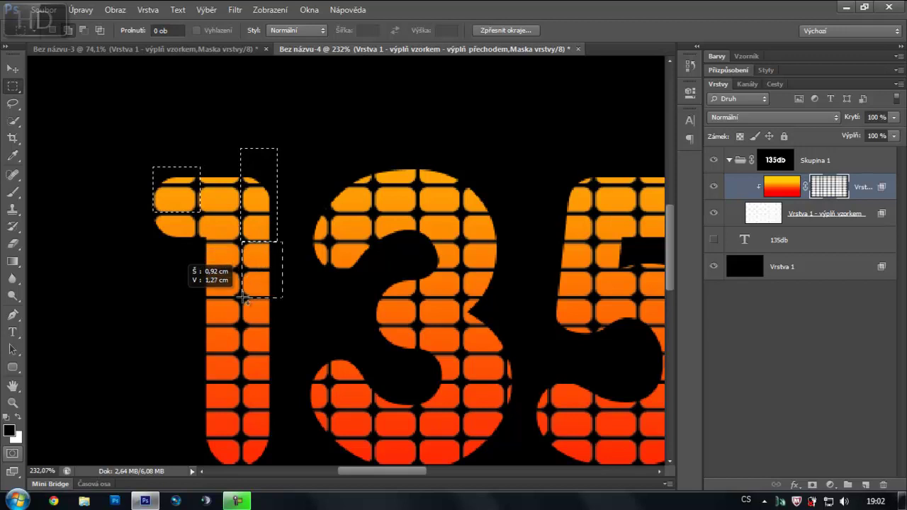
pyautogui.moveTo(243, 270); pyautogui.dragTo(243, 271)
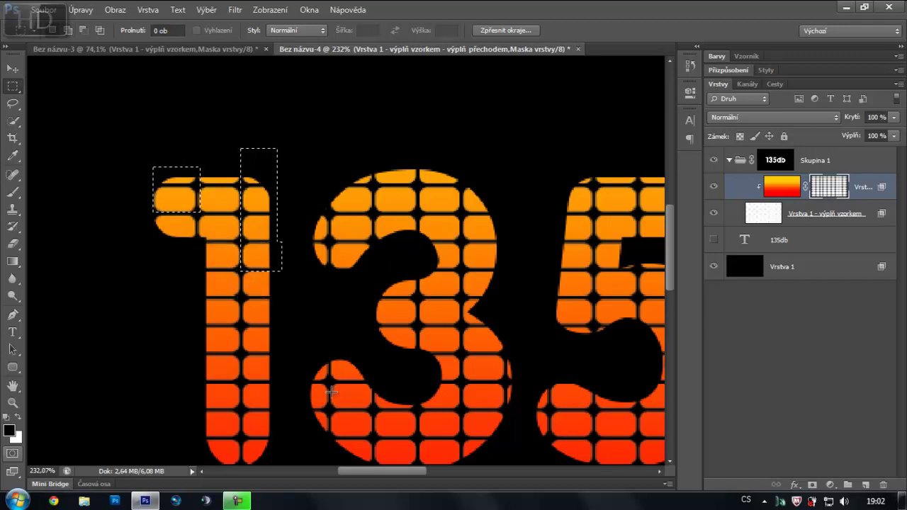
pyautogui.moveTo(362, 474); pyautogui.dragTo(367, 473)
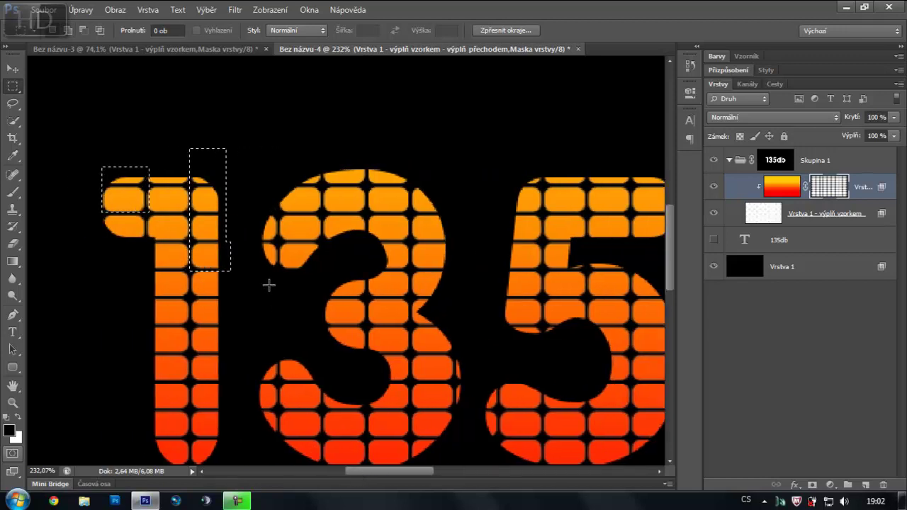
# - Add blocks of cells along the top of the 3 to the selection
pyautogui.moveTo(277, 197); pyautogui.dragTo(259, 241)
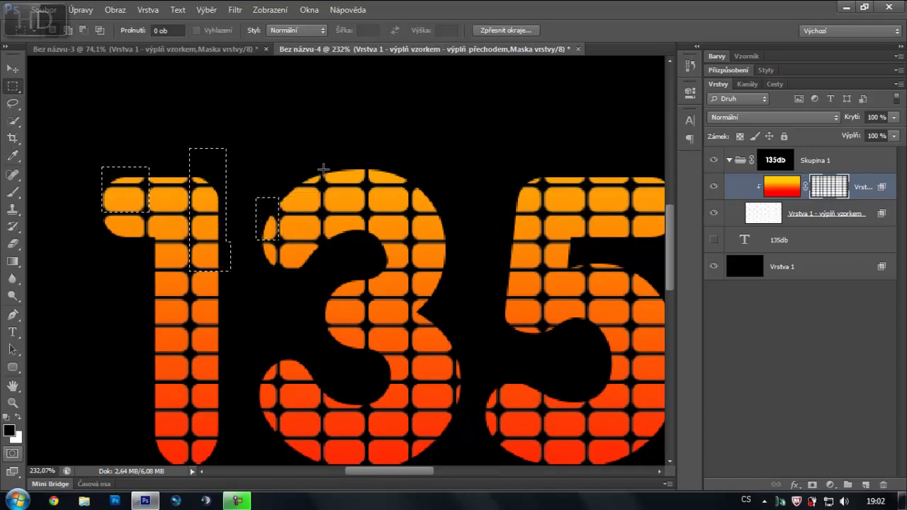
pyautogui.moveTo(325, 169); pyautogui.dragTo(280, 212)
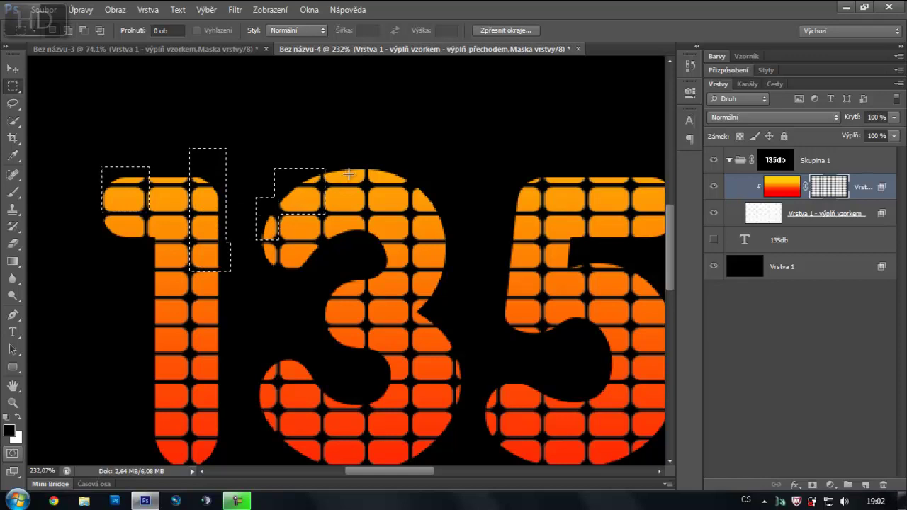
pyautogui.moveTo(369, 159); pyautogui.dragTo(321, 182)
pyautogui.moveTo(409, 165); pyautogui.dragTo(370, 276)
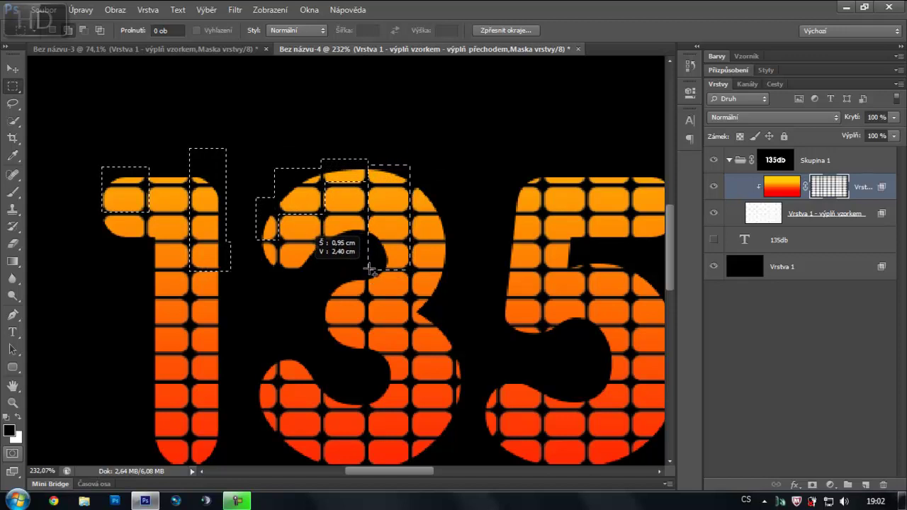
pyautogui.moveTo(370, 276); pyautogui.dragTo(369, 269)
pyautogui.moveTo(451, 170); pyautogui.dragTo(411, 214)
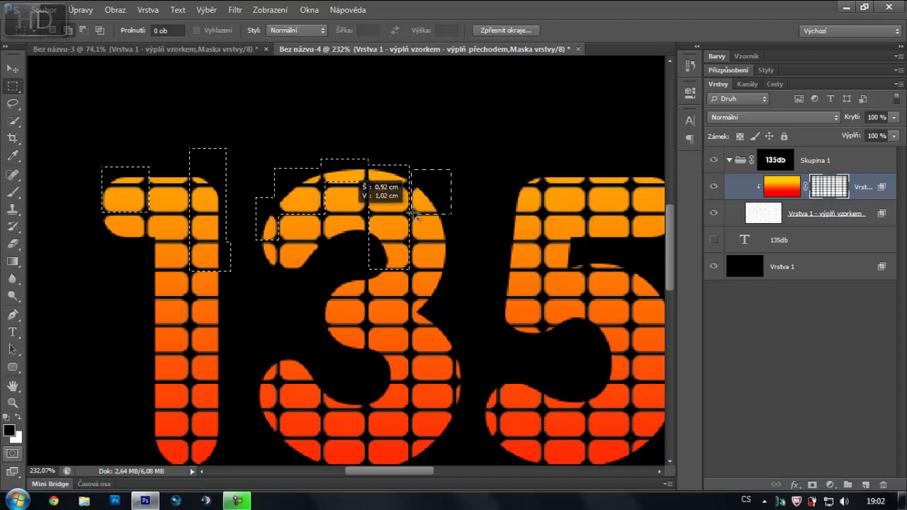
# - Add the upper cells of the 5 to the selection
pyautogui.moveTo(380, 470); pyautogui.dragTo(408, 470)
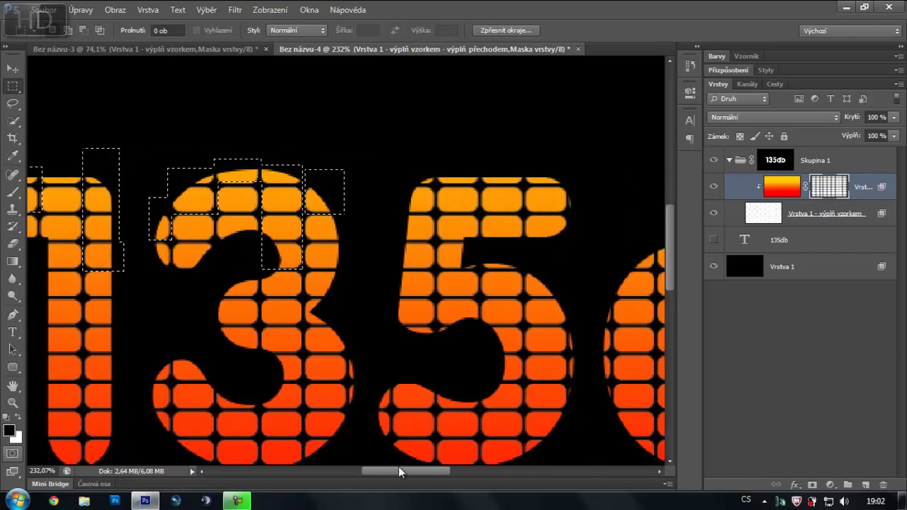
pyautogui.moveTo(357, 167); pyautogui.dragTo(320, 272)
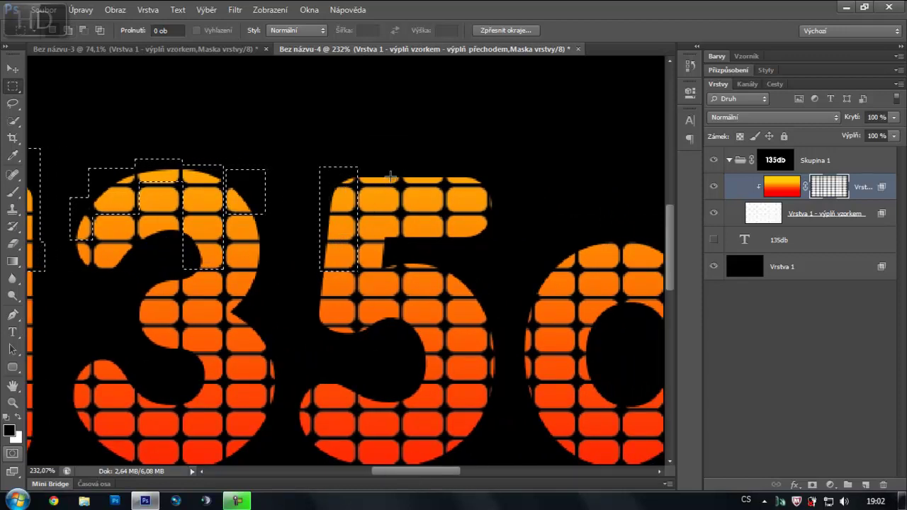
pyautogui.moveTo(399, 167); pyautogui.dragTo(359, 183)
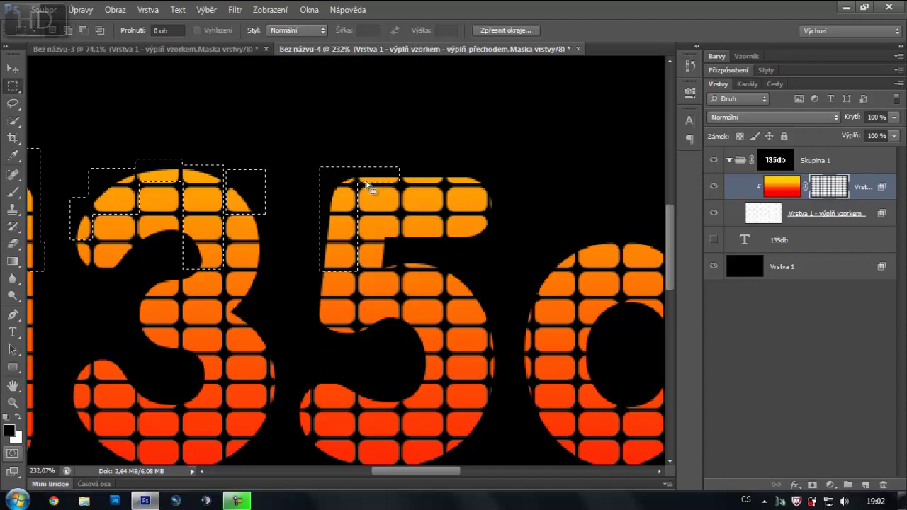
pyautogui.moveTo(445, 171); pyautogui.dragTo(401, 213)
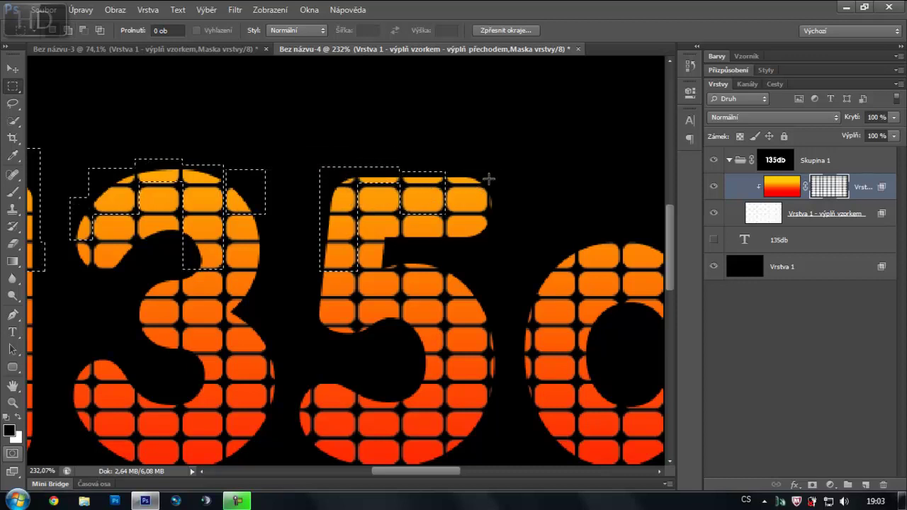
pyautogui.moveTo(499, 162)
pyautogui.mouseDown()
pyautogui.moveTo(442, 187)
pyautogui.moveTo(403, 300)
pyautogui.mouseUp()
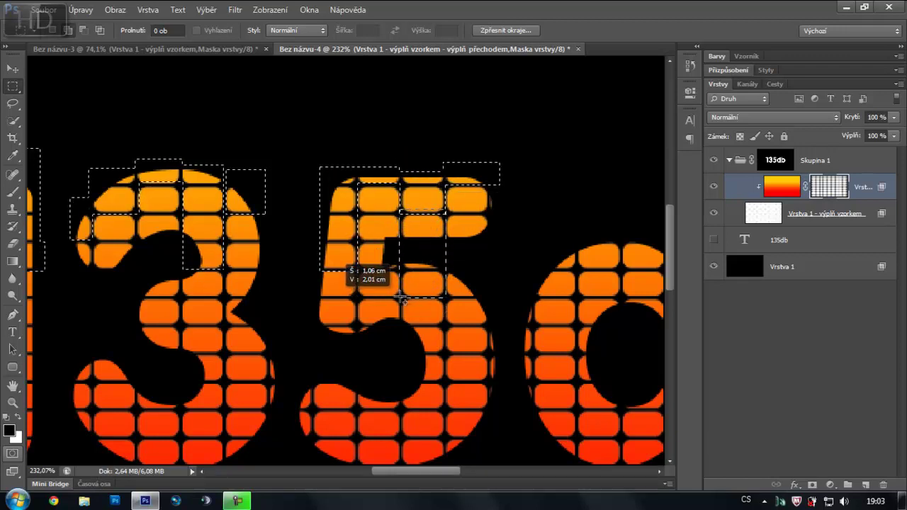
pyautogui.moveTo(402, 298); pyautogui.dragTo(403, 298)
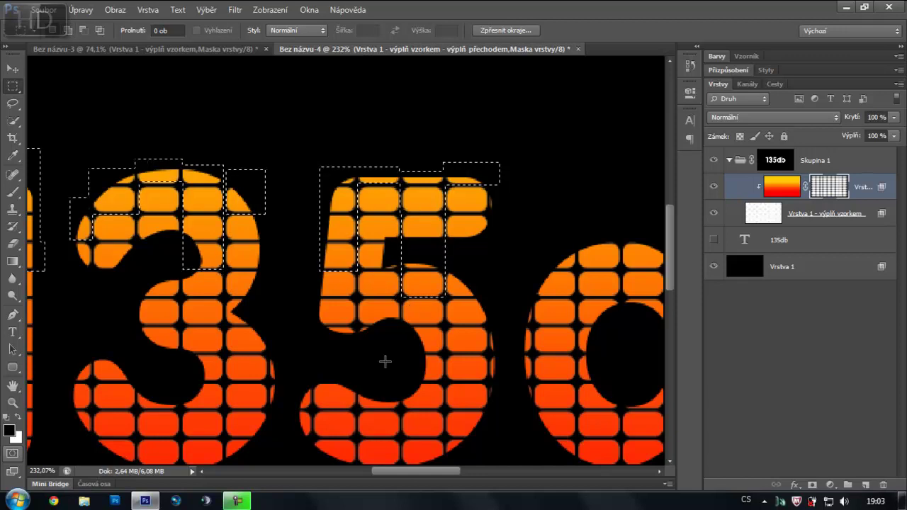
pyautogui.moveTo(434, 469); pyautogui.dragTo(472, 467)
pyautogui.scroll(-1, 480, 203)
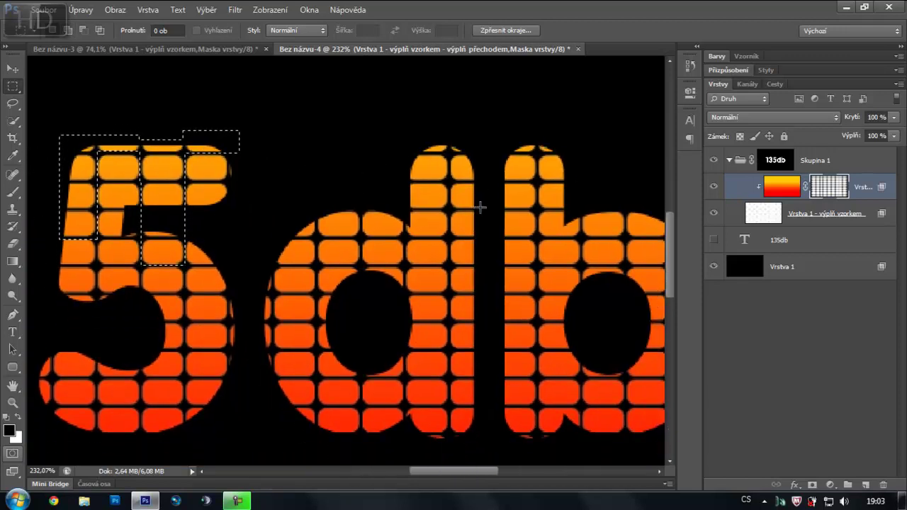
pyautogui.moveTo(482, 119); pyautogui.dragTo(448, 292)
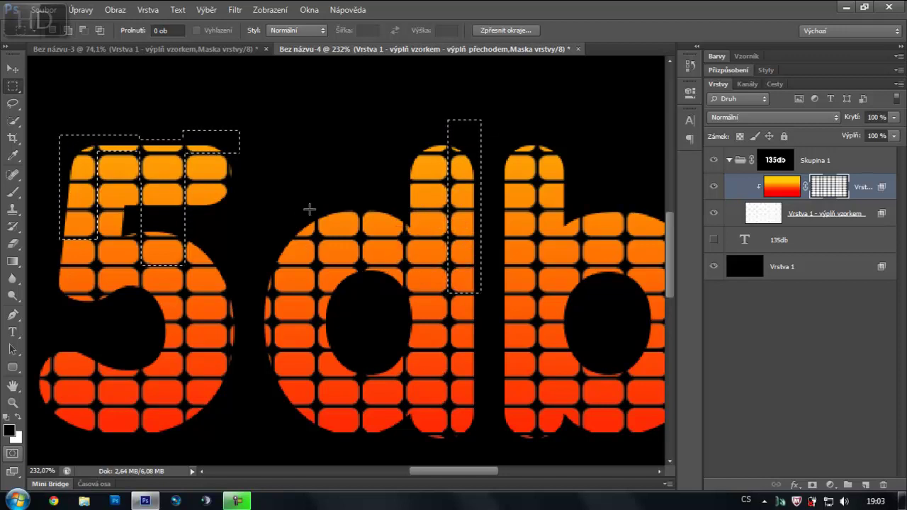
# - Add the top cells of the d's stem and upper edge to the selection
pyautogui.moveTo(317, 211)
pyautogui.mouseDown()
pyautogui.moveTo(296, 274)
pyautogui.moveTo(261, 321)
pyautogui.mouseUp()
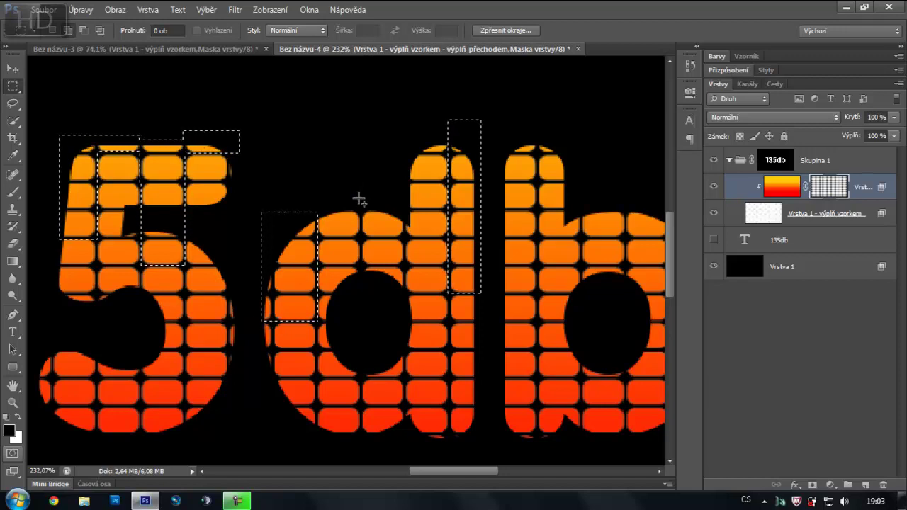
pyautogui.moveTo(359, 198)
pyautogui.mouseDown()
pyautogui.moveTo(322, 245)
pyautogui.moveTo(316, 237)
pyautogui.mouseUp()
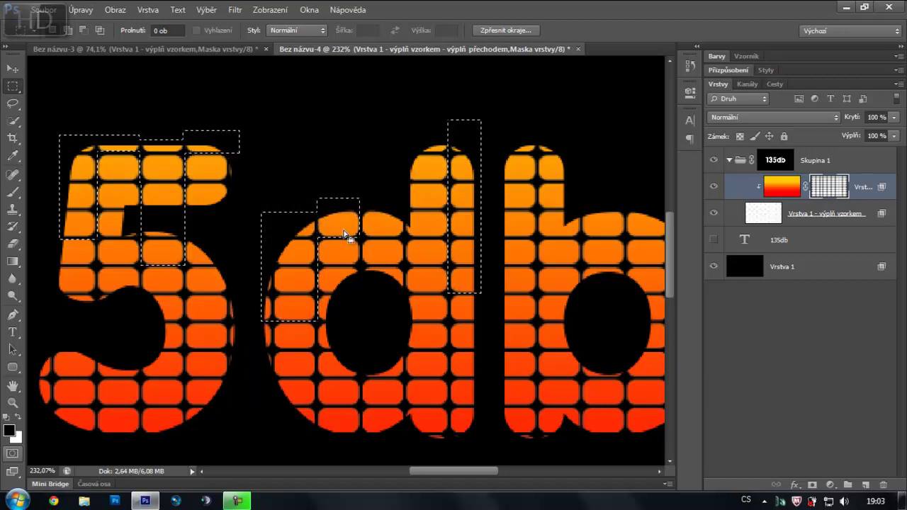
pyautogui.moveTo(404, 210); pyautogui.dragTo(360, 265)
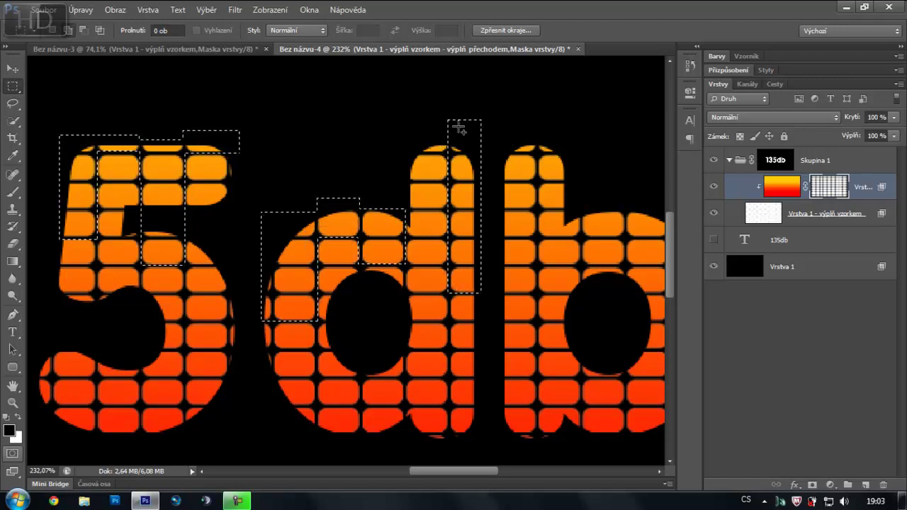
pyautogui.moveTo(453, 127); pyautogui.dragTo(413, 151)
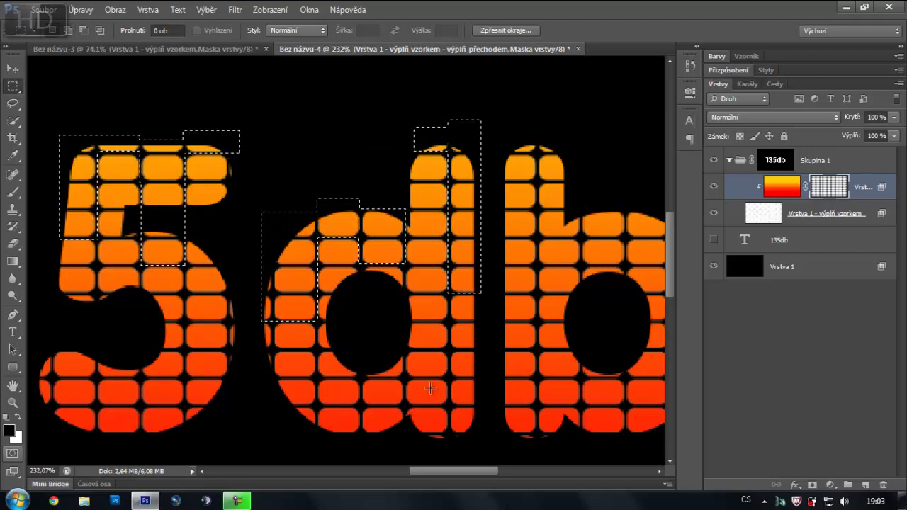
pyautogui.moveTo(440, 479); pyautogui.dragTo(473, 480)
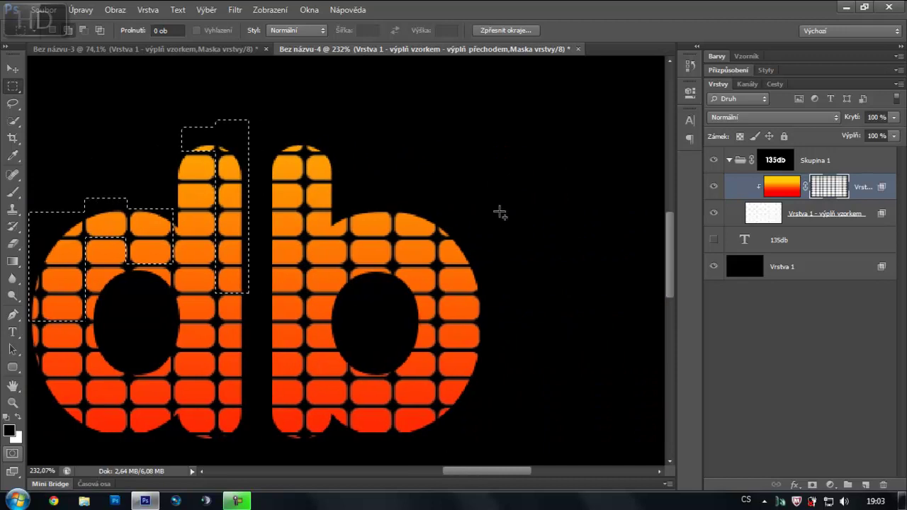
pyautogui.moveTo(499, 201)
pyautogui.mouseDown()
pyautogui.moveTo(432, 367)
pyautogui.moveTo(438, 351)
pyautogui.mouseUp()
# - Add the upper cells of the b's bowl and stem to the selection
pyautogui.moveTo(447, 192); pyautogui.dragTo(395, 238)
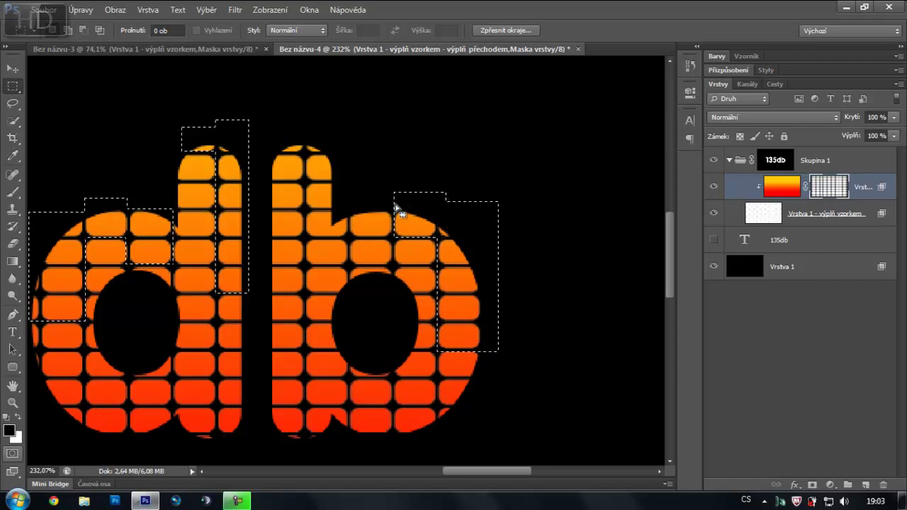
pyautogui.moveTo(395, 201); pyautogui.dragTo(387, 235)
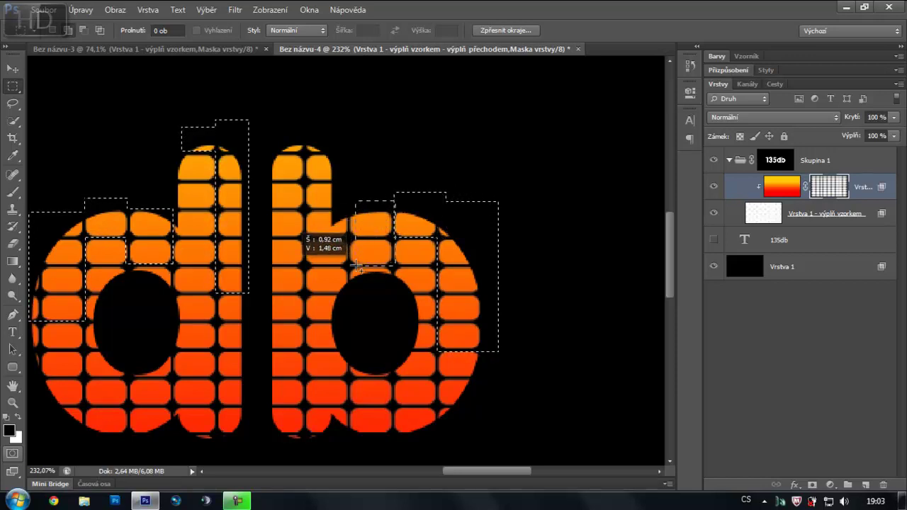
pyautogui.moveTo(365, 266); pyautogui.dragTo(350, 265)
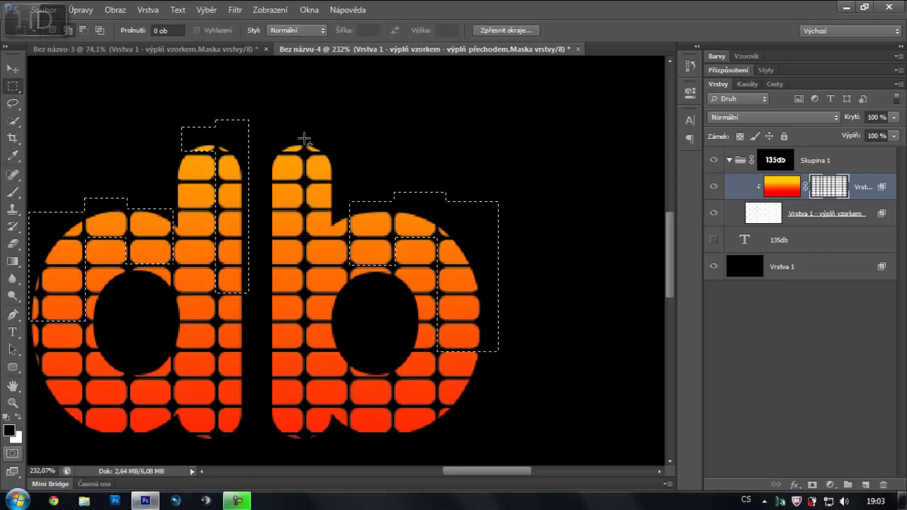
pyautogui.moveTo(306, 138); pyautogui.dragTo(263, 265)
pyautogui.moveTo(340, 133); pyautogui.dragTo(304, 182)
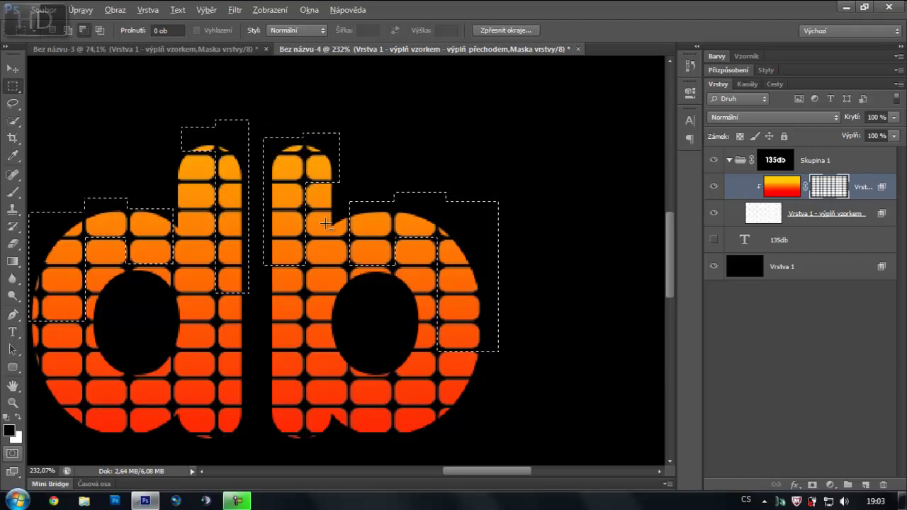
# - Fill the selected top cells grey on the mask and deselect
pyautogui.scroll(-3, 305, 183)
pyautogui.scroll(-3, 319, 206)
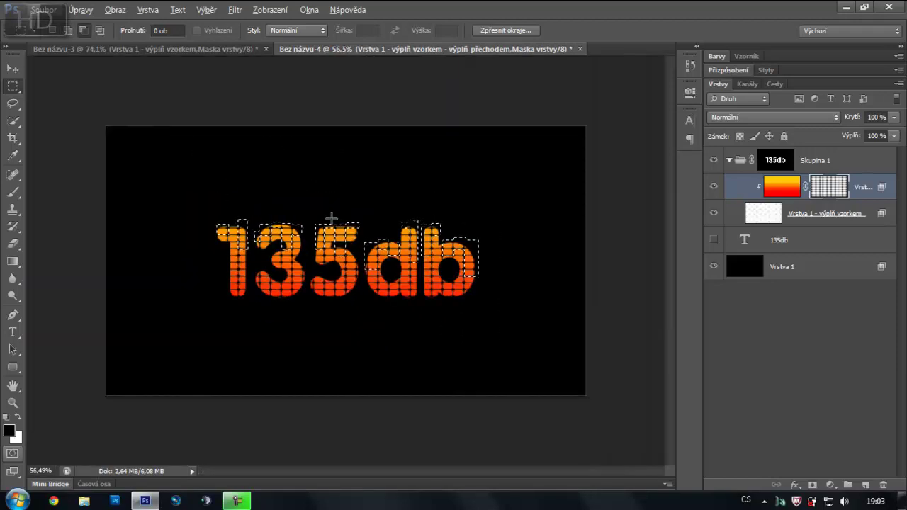
pyautogui.scroll(3, 329, 213)
pyautogui.scroll(1, 425, 255)
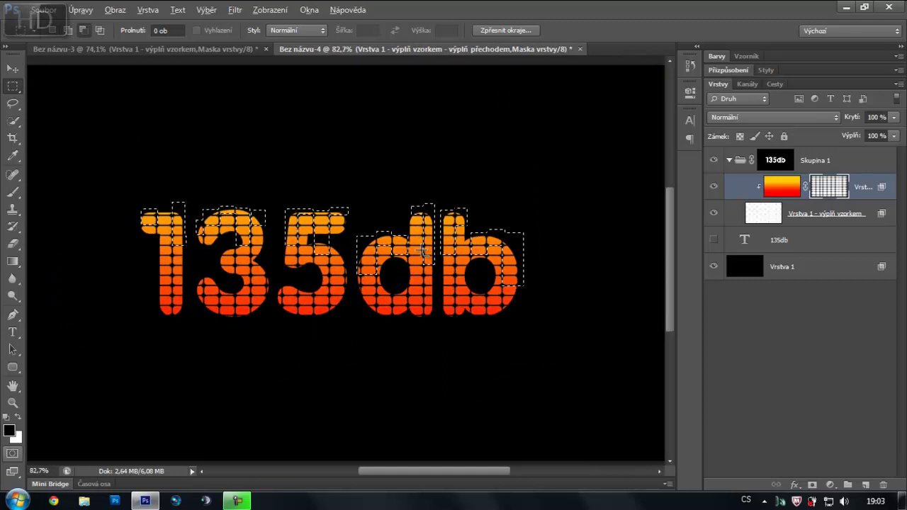
pyautogui.scroll(-1, 423, 248)
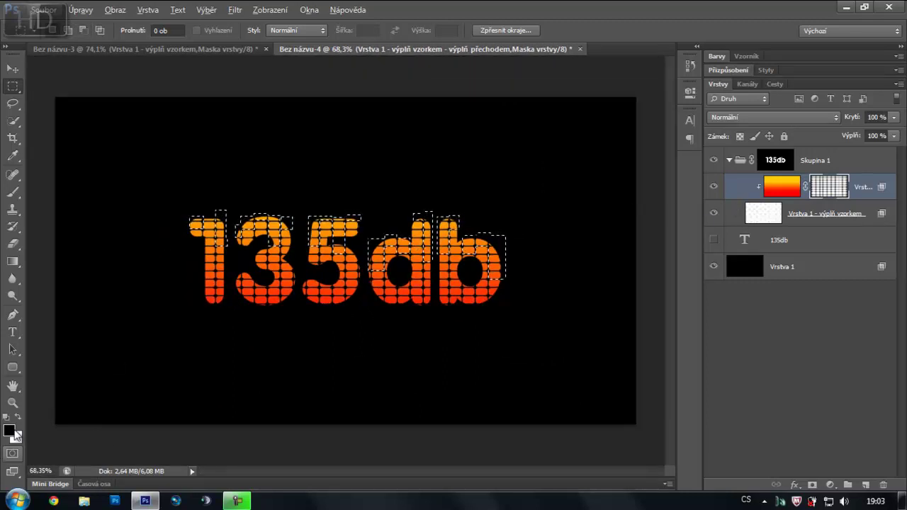
pyautogui.press('alt')
pyautogui.hotkey('alt', 'BackSpace')
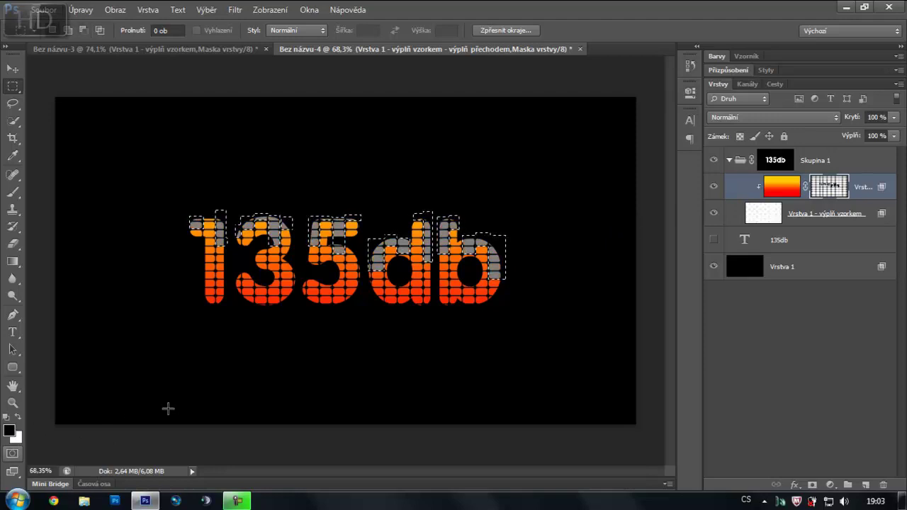
pyautogui.hotkey('ctrl', 'd')
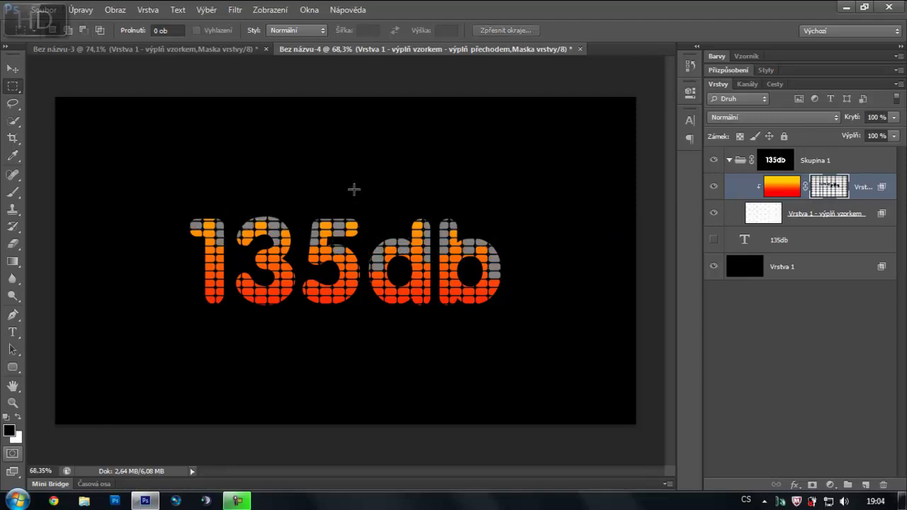
pyautogui.scroll(2, 351, 200)
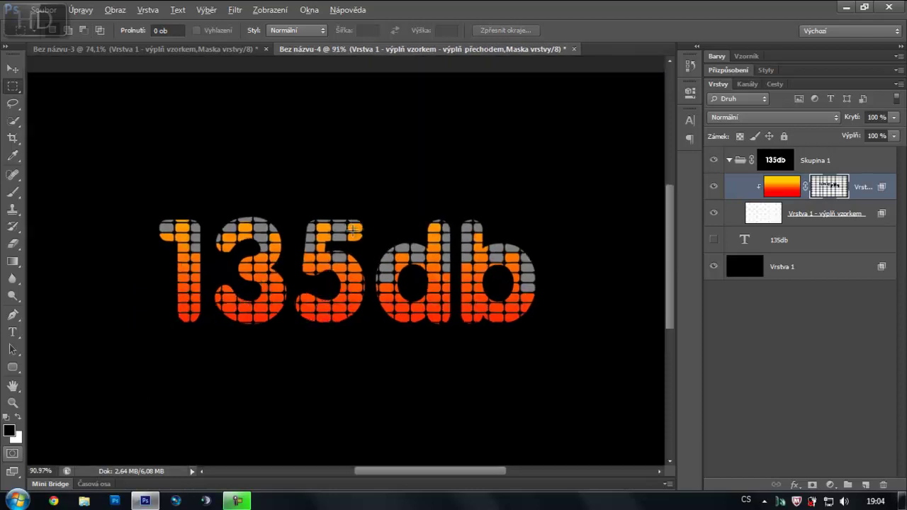
pyautogui.scroll(-1, 415, 277)
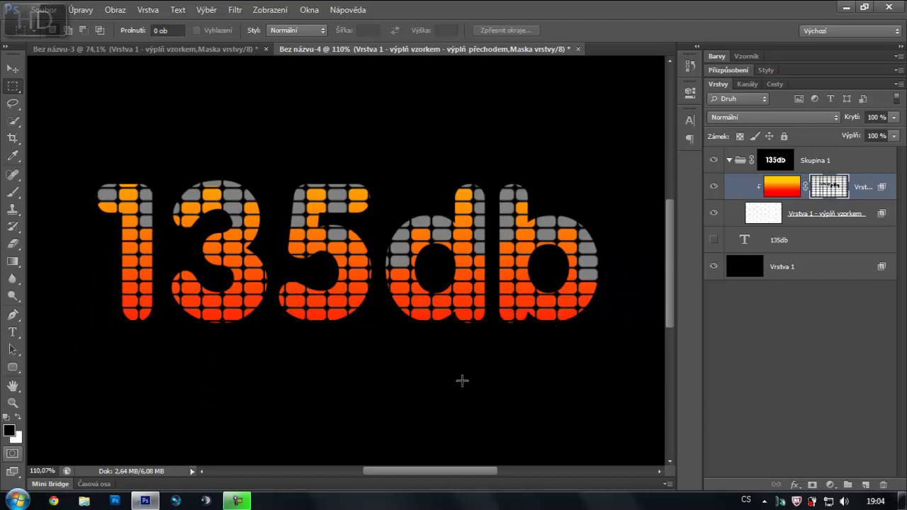
pyautogui.moveTo(440, 476); pyautogui.dragTo(446, 477)
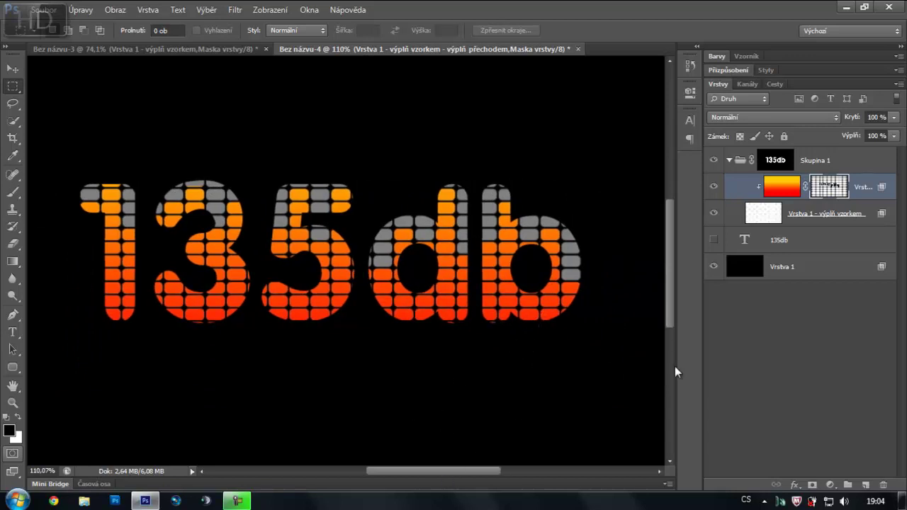
# - Add Bevel and Emboss: size 103, local angle 124, Color Dodge highlights, depth 266%
pyautogui.click(795, 485)
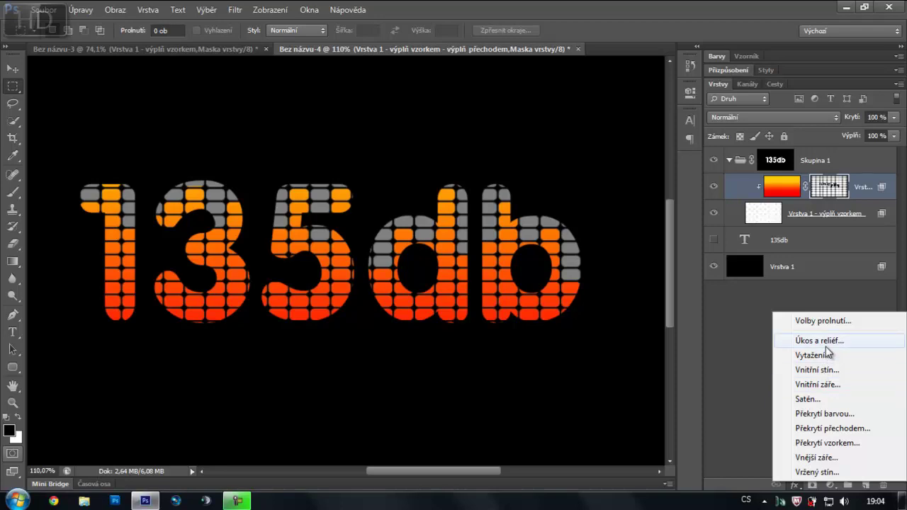
pyautogui.click(826, 346)
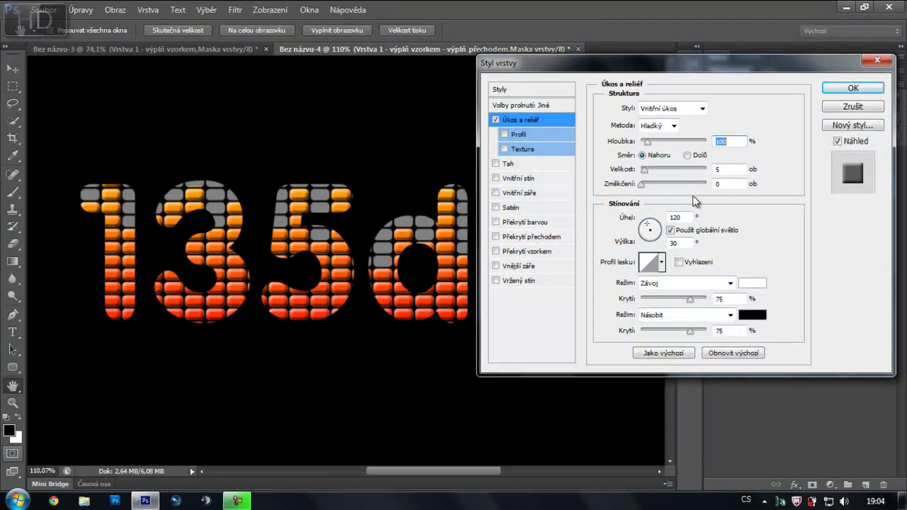
pyautogui.moveTo(649, 146)
pyautogui.mouseDown()
pyautogui.moveTo(705, 147)
pyautogui.moveTo(677, 146)
pyautogui.mouseUp()
pyautogui.write('10')
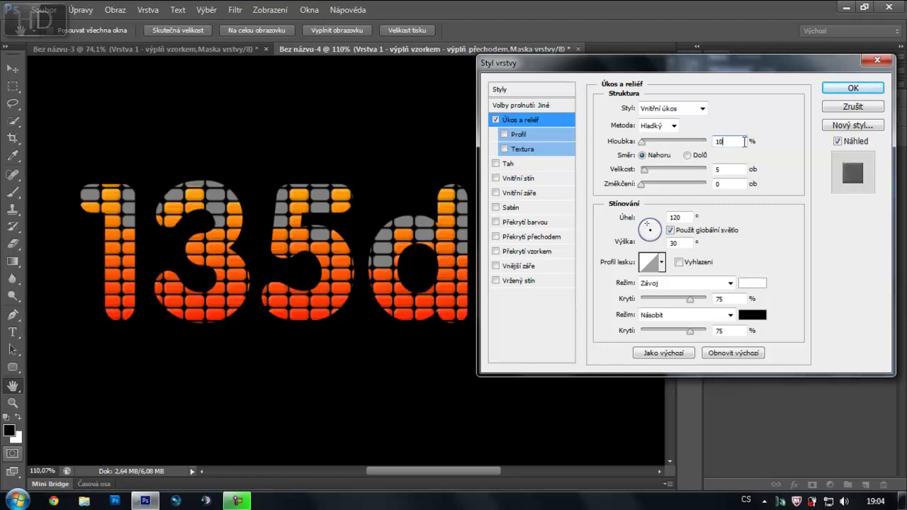
pyautogui.write('0')
pyautogui.moveTo(643, 170); pyautogui.dragTo(672, 173)
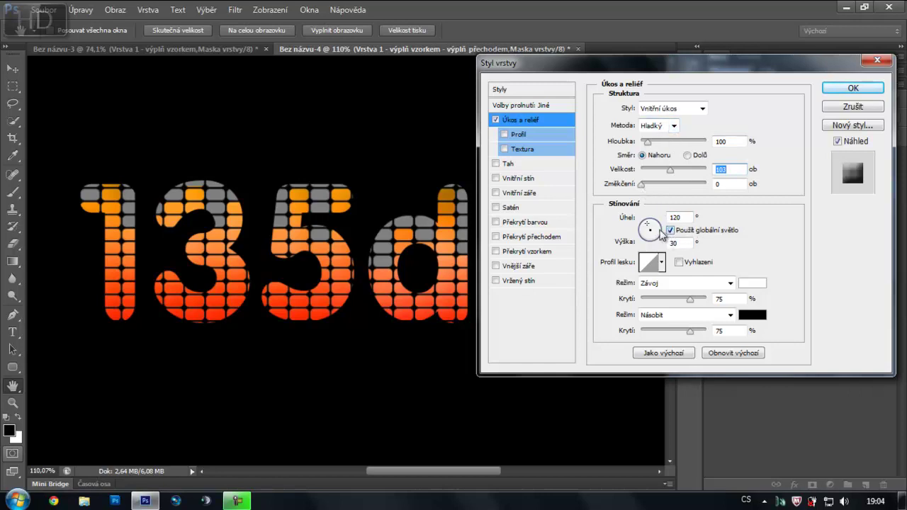
pyautogui.click(680, 231)
pyautogui.moveTo(612, 221); pyautogui.dragTo(615, 221)
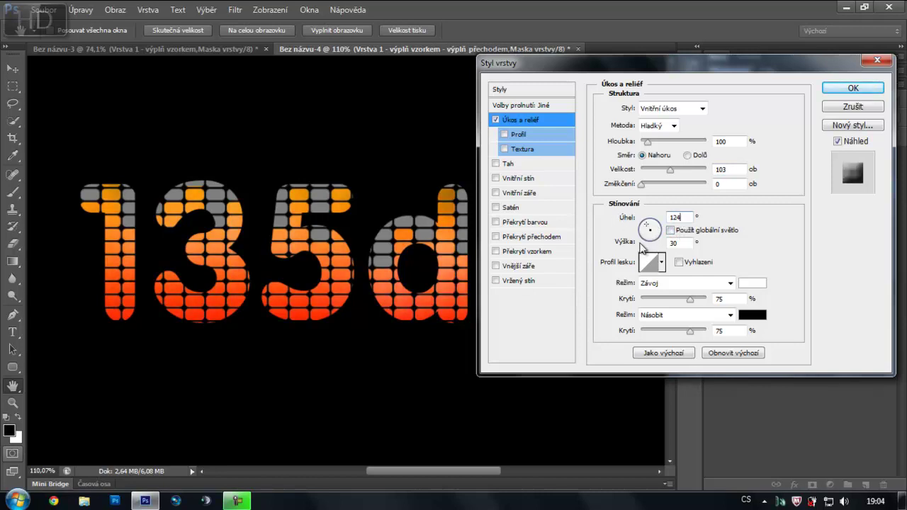
pyautogui.click(673, 287)
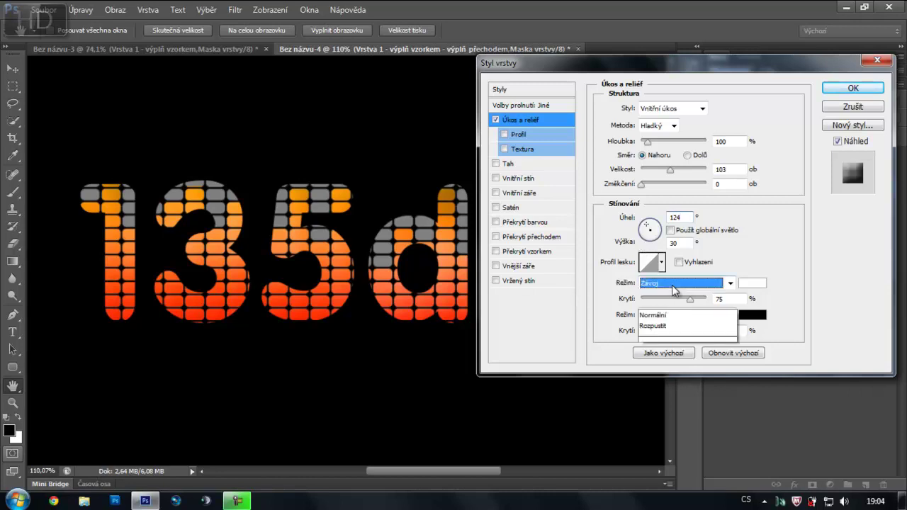
pyautogui.click(685, 125)
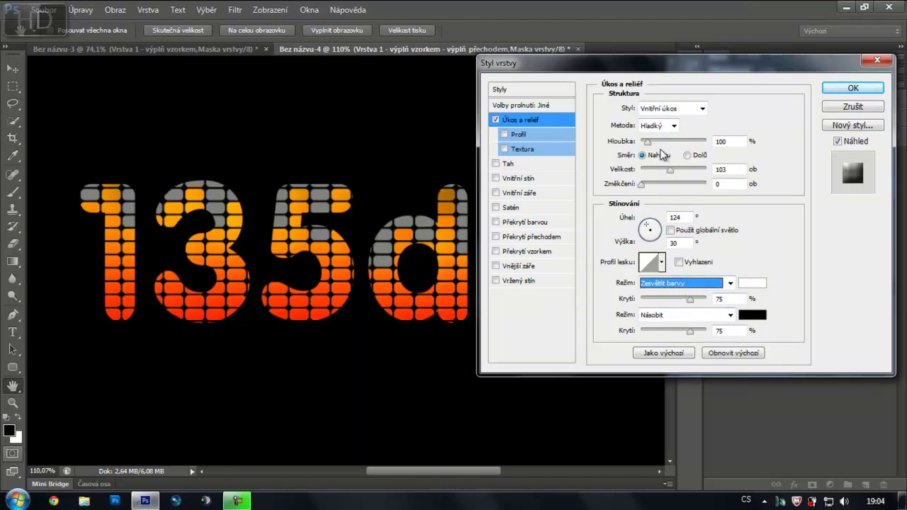
pyautogui.moveTo(647, 142); pyautogui.dragTo(659, 142)
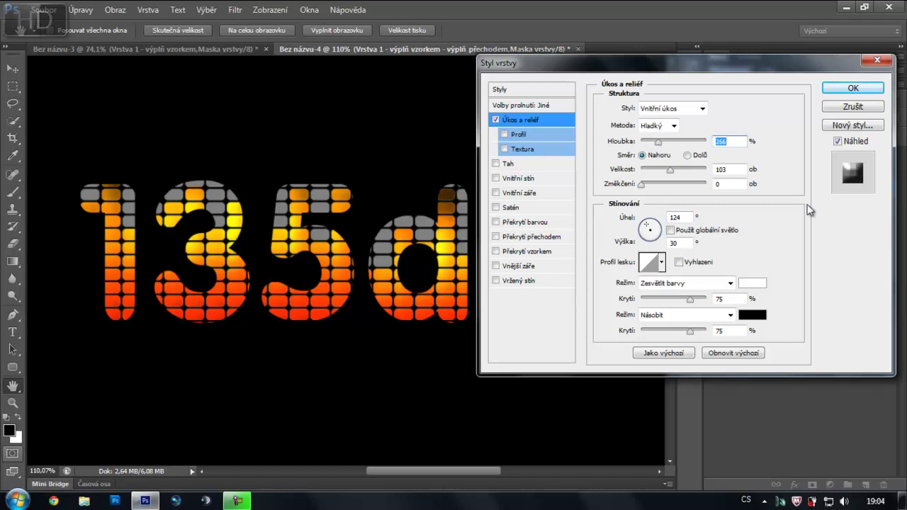
pyautogui.click(853, 88)
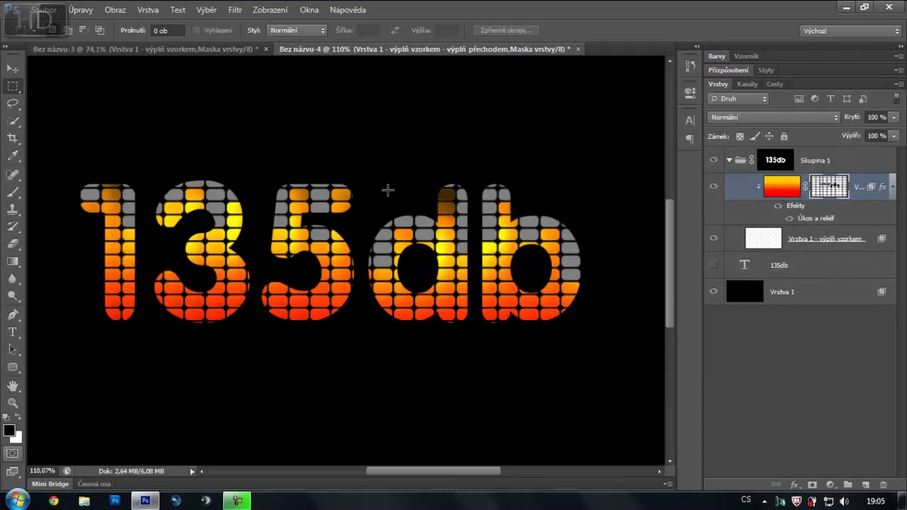
pyautogui.click(770, 240)
pyautogui.keyDown('ctrl'); pyautogui.click(771, 240); pyautogui.keyUp('ctrl')
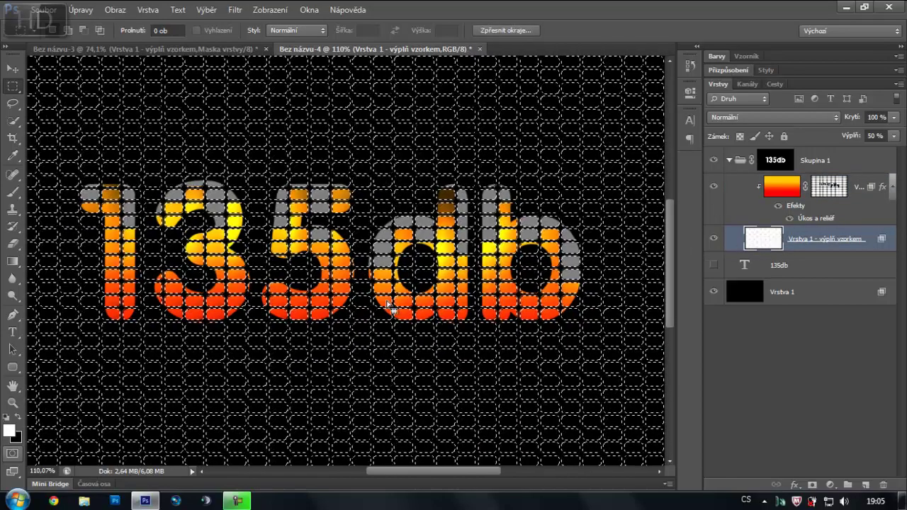
pyautogui.hotkey('ctrl', 'd')
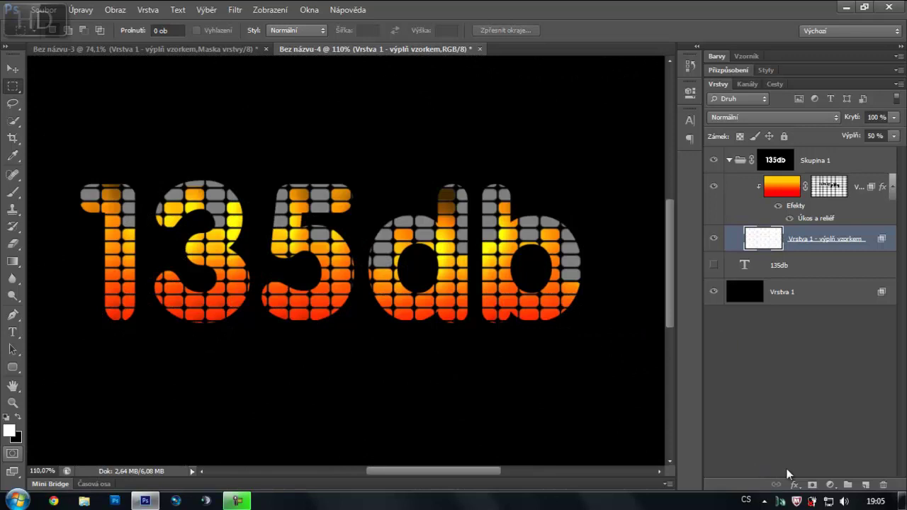
pyautogui.click(795, 485)
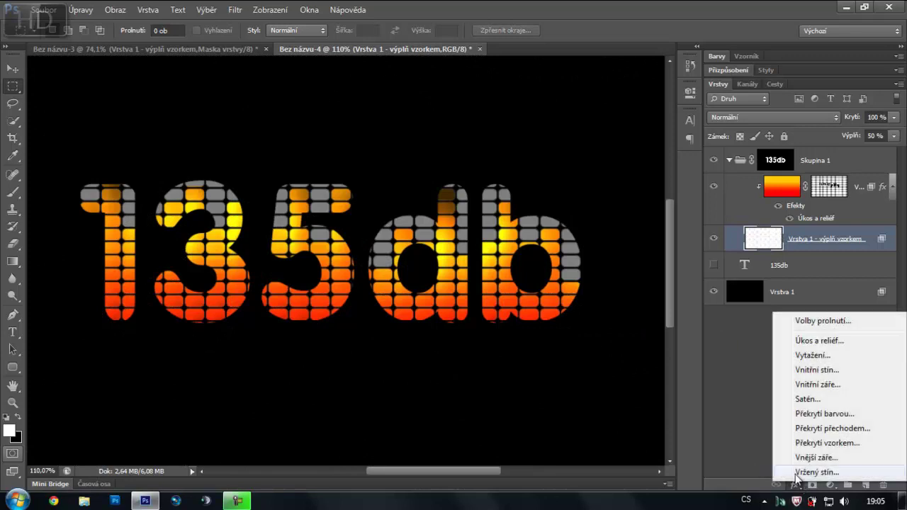
pyautogui.click(822, 371)
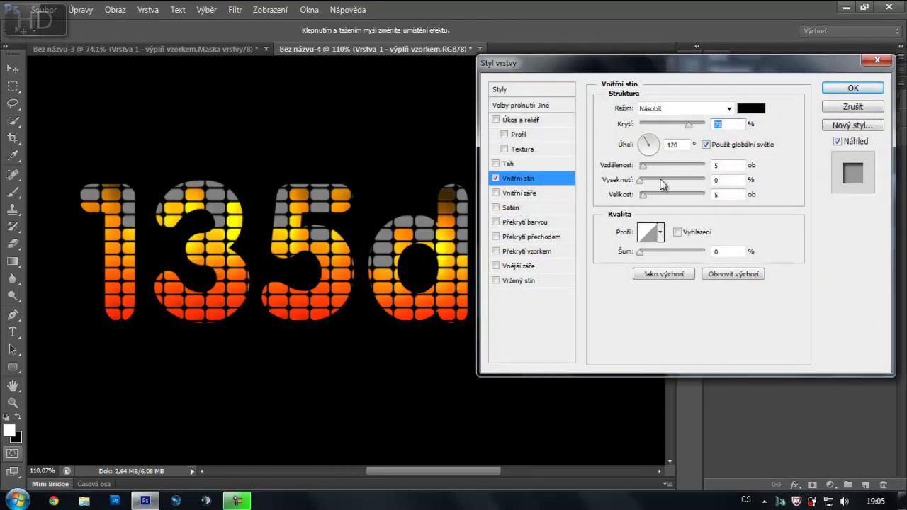
pyautogui.moveTo(642, 165)
pyautogui.mouseDown()
pyautogui.moveTo(657, 165)
pyautogui.moveTo(669, 194)
pyautogui.mouseUp()
pyautogui.click(837, 107)
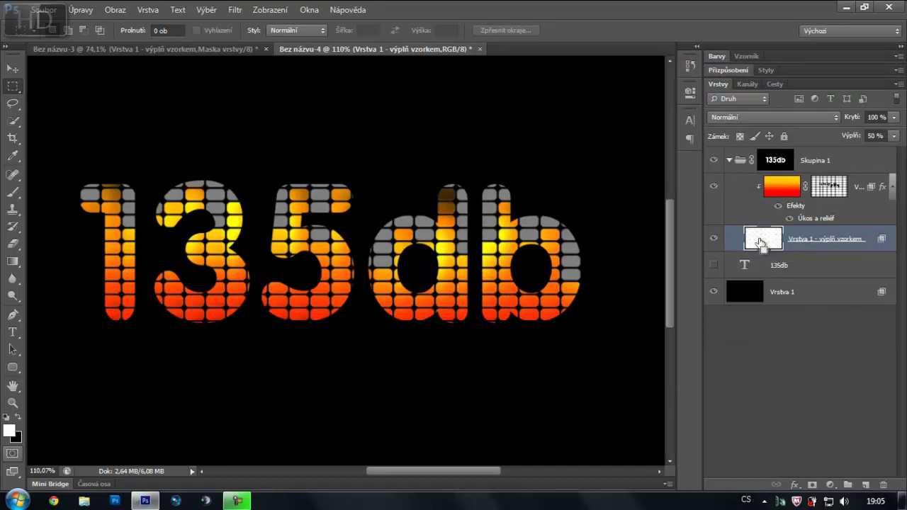
# - Mask the pattern layer to its cells and add an Inner Shadow with distance 0, size 101
pyautogui.keyDown('ctrl'); pyautogui.click(760, 241); pyautogui.keyUp('ctrl')
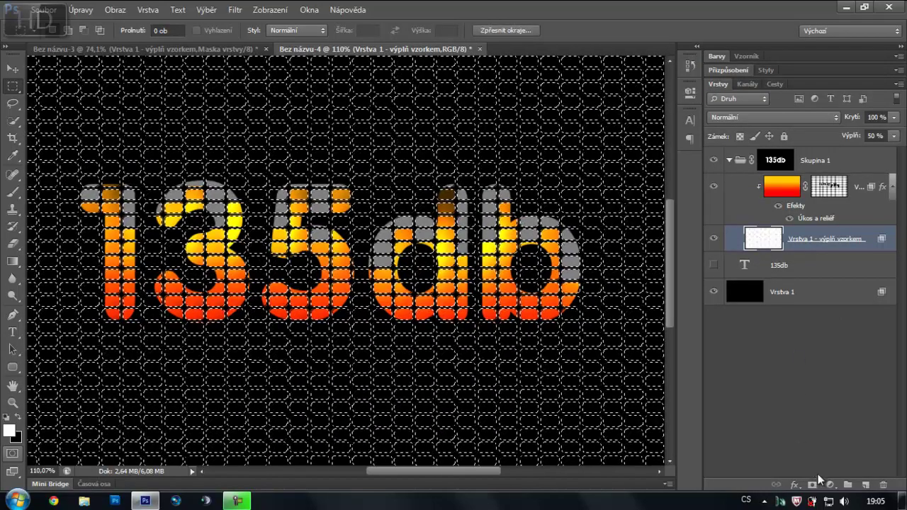
pyautogui.click(812, 486)
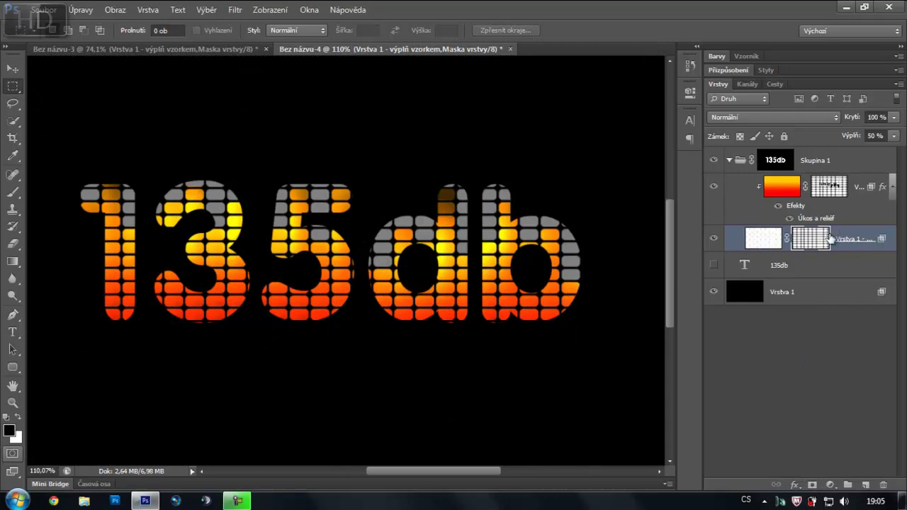
pyautogui.click(795, 486)
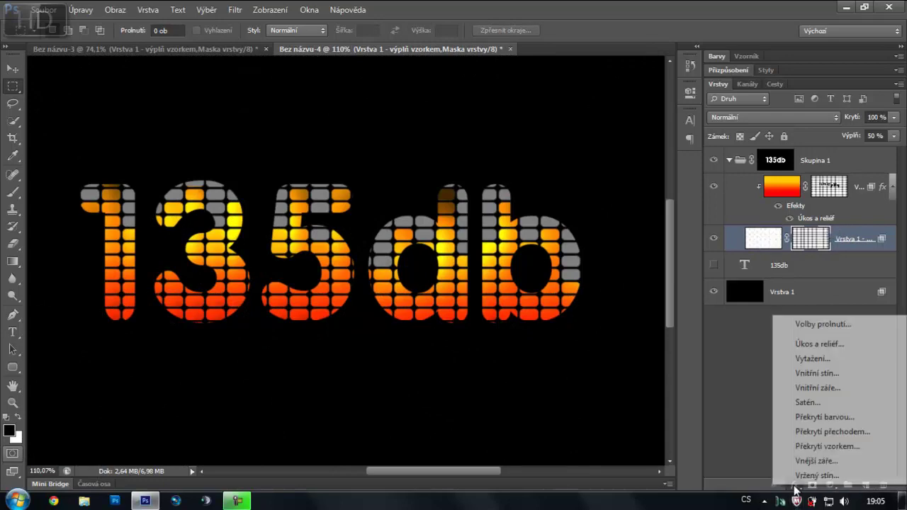
pyautogui.click(819, 376)
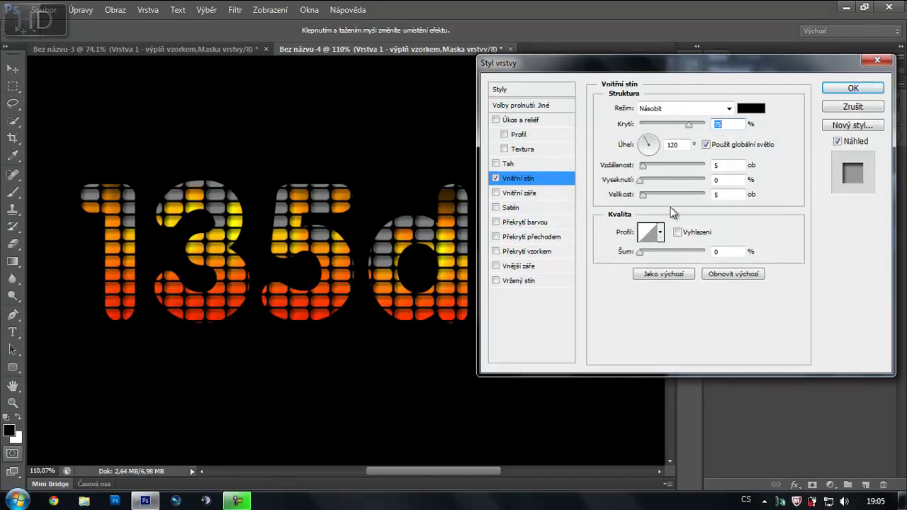
pyautogui.doubleClick(726, 165)
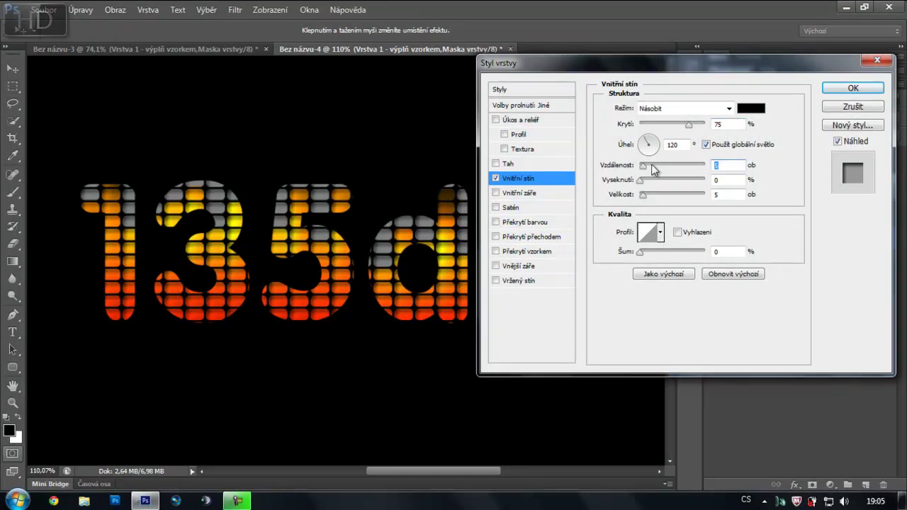
pyautogui.write('0')
pyautogui.press('Tab')
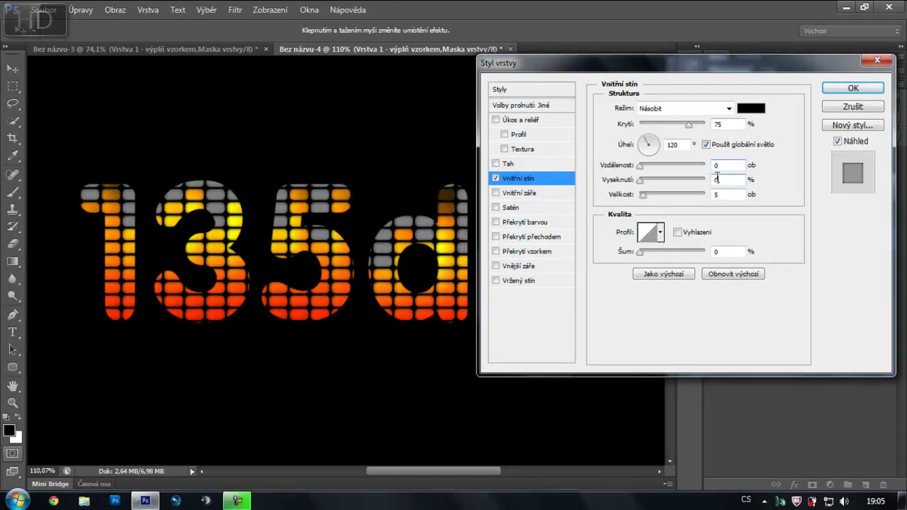
pyautogui.write('5')
pyautogui.press('Tab')
pyautogui.write('101')
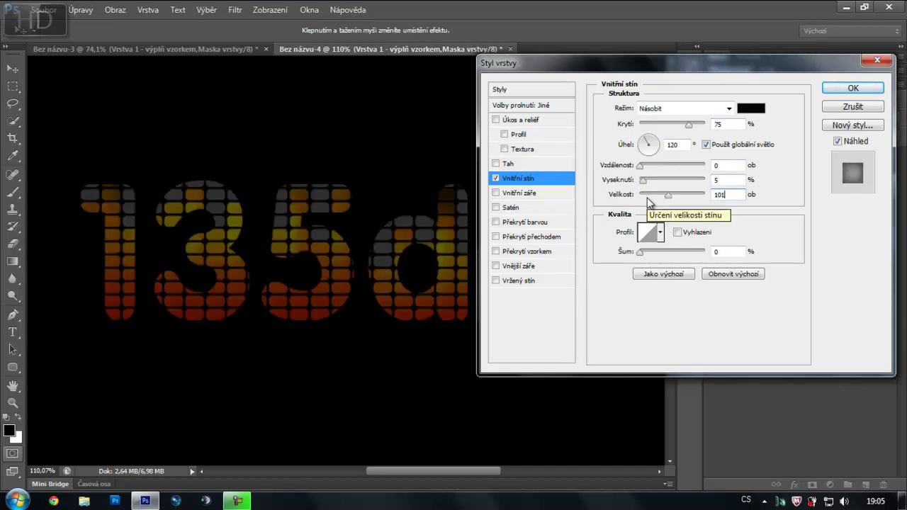
pyautogui.press('Return')
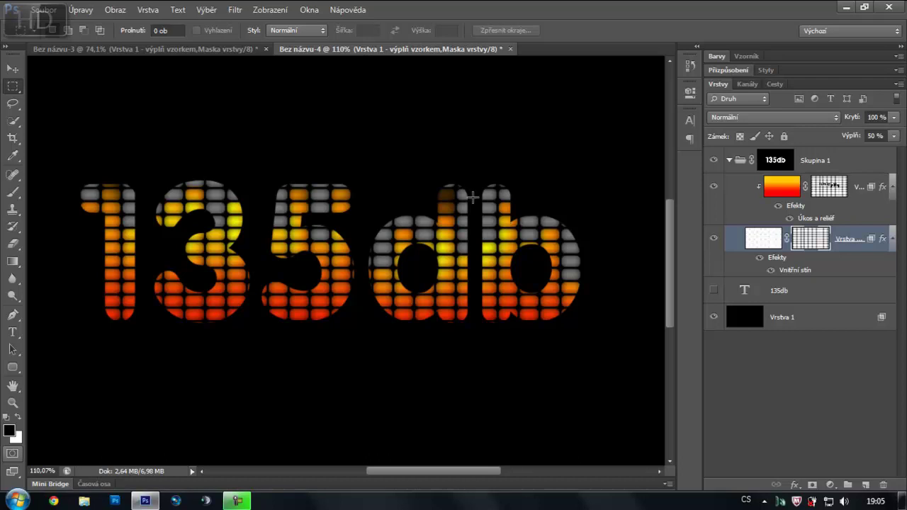
# - Check the finished 160db image, then in 135db collapse Skupina 1 and select Vrstva 1
pyautogui.click(250, 49)
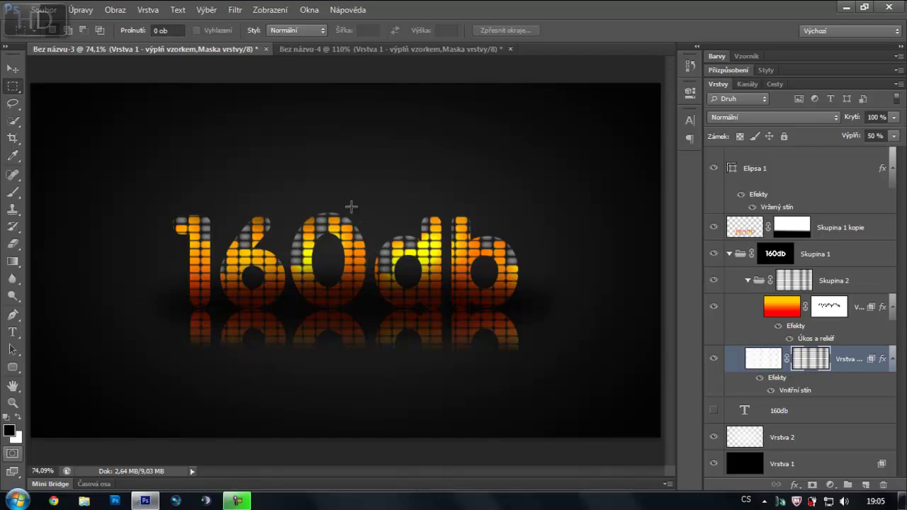
pyautogui.click(361, 48)
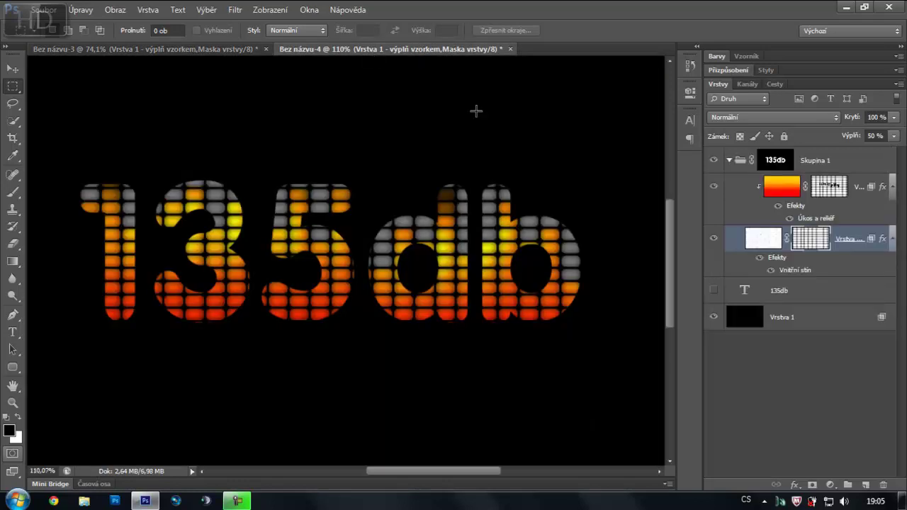
pyautogui.click(730, 163)
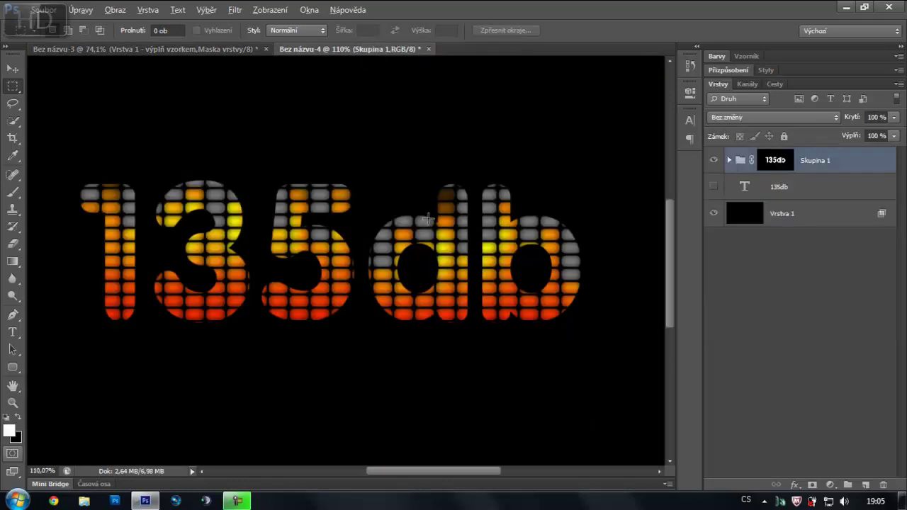
pyautogui.scroll(-2, 423, 222)
pyautogui.scroll(-2, 423, 222)
pyautogui.scroll(1, 423, 222)
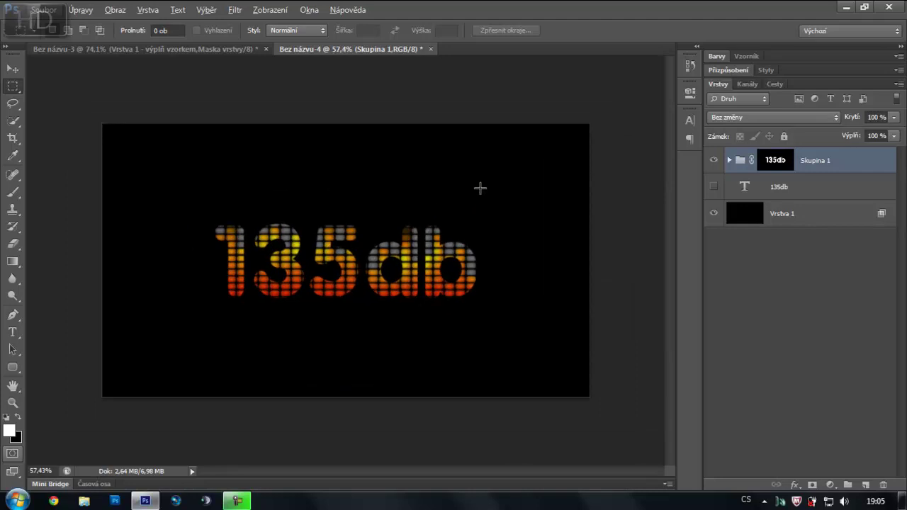
pyautogui.scroll(2, 408, 287)
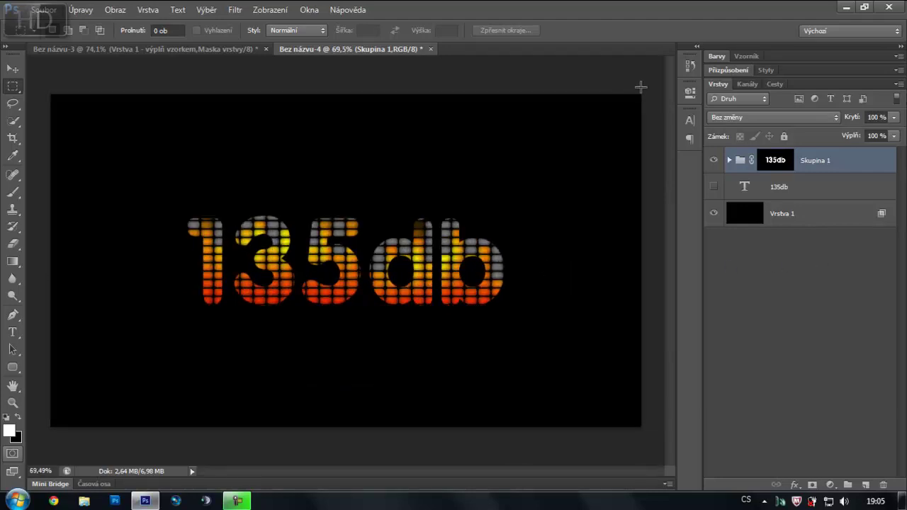
pyautogui.click(787, 216)
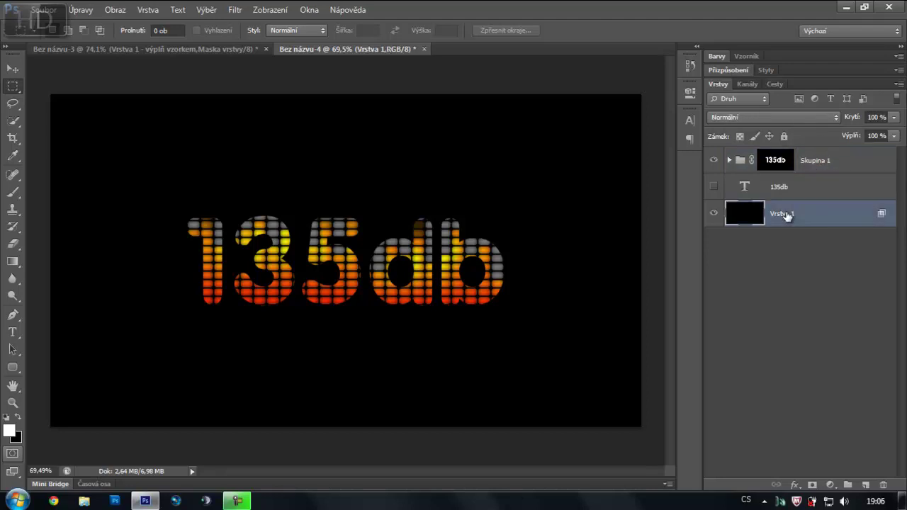
# - Add a new empty layer and drag a 200 px-feathered elliptical selection around 135db
pyautogui.click(865, 485)
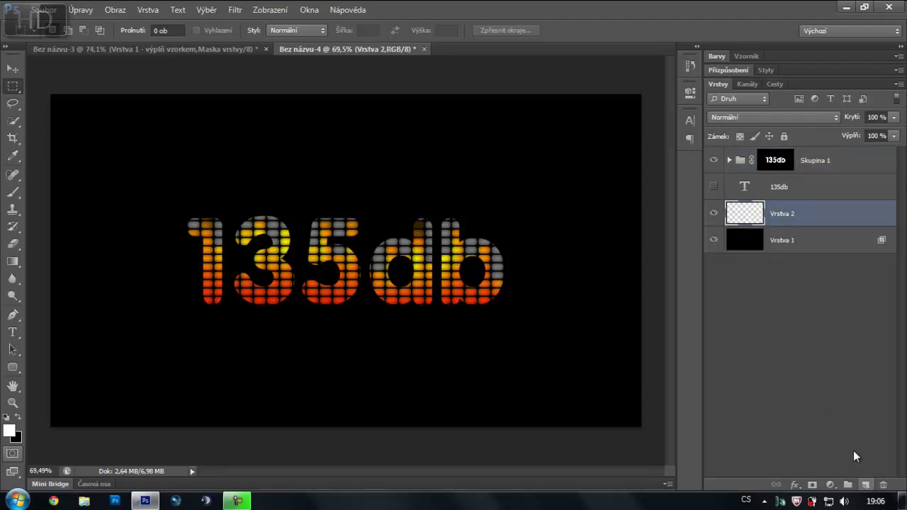
pyautogui.rightClick(15, 92)
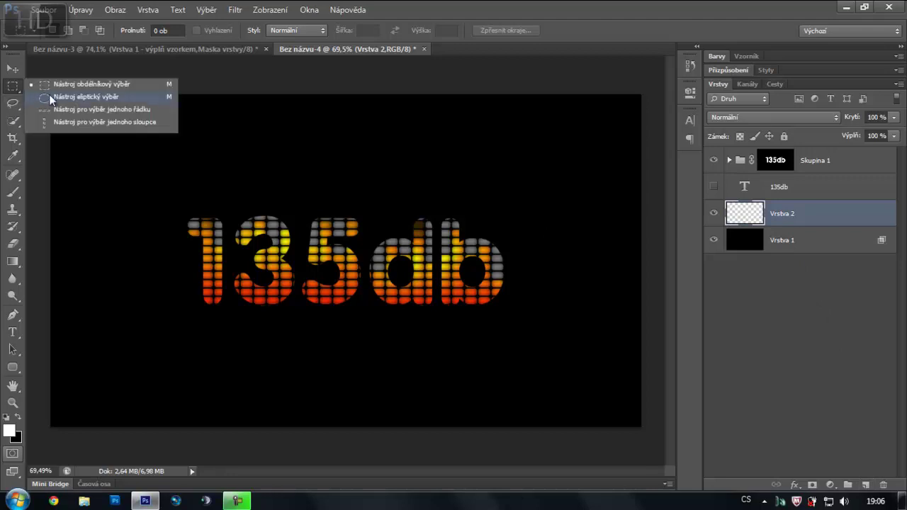
pyautogui.click(50, 96)
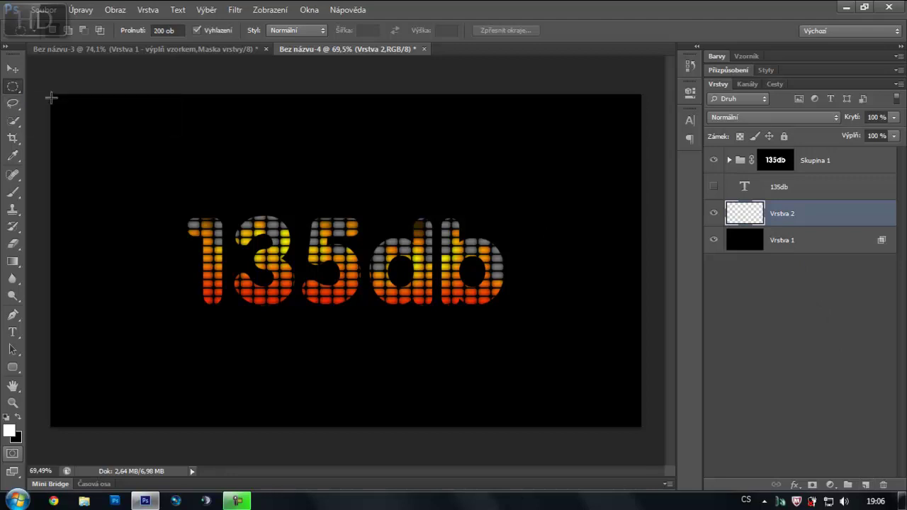
pyautogui.click(176, 31)
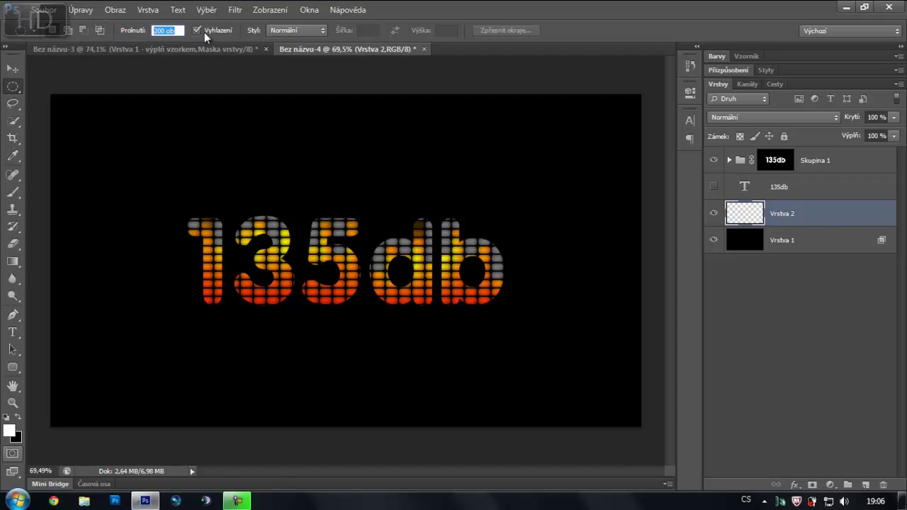
pyautogui.press('Return')
pyautogui.moveTo(149, 204); pyautogui.dragTo(547, 325)
pyautogui.click(432, 198)
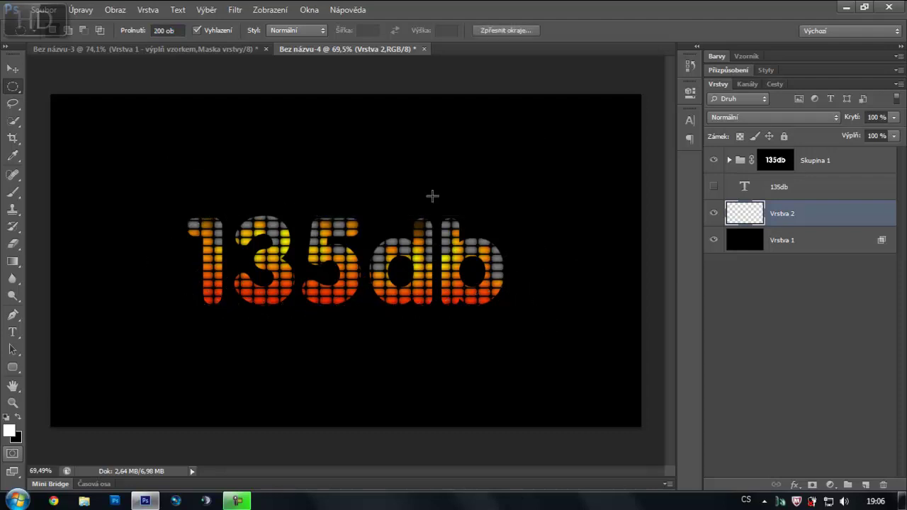
# - Retry the feathered ellipse with the 135db text layer shown, then hide it again
pyautogui.click(715, 187)
pyautogui.moveTo(126, 203); pyautogui.dragTo(559, 322)
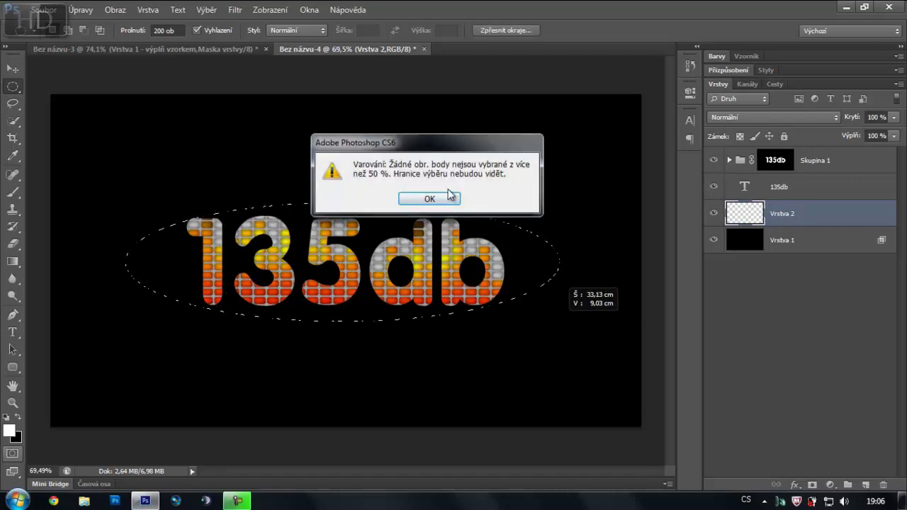
pyautogui.click(430, 197)
pyautogui.click(715, 187)
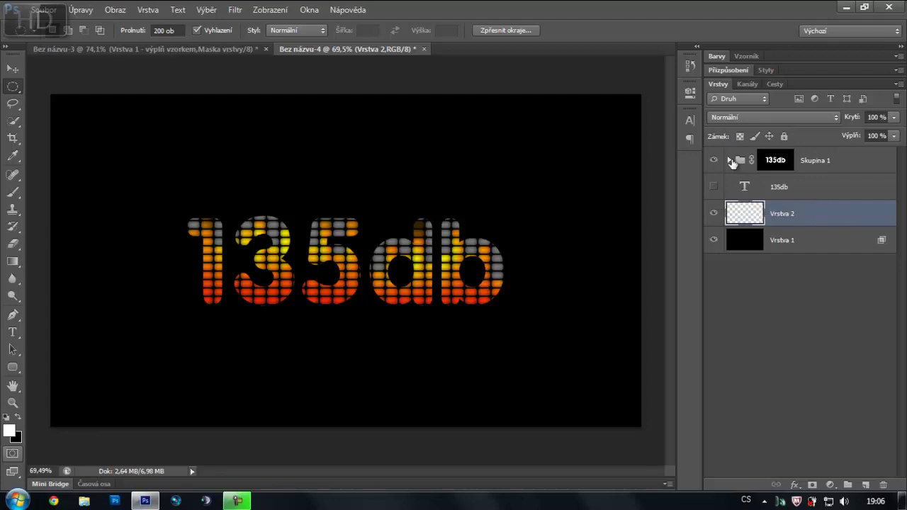
# - Expand Skupina 1 and retry the ellipse on the gradient mask, group mask and pattern layer
pyautogui.click(730, 161)
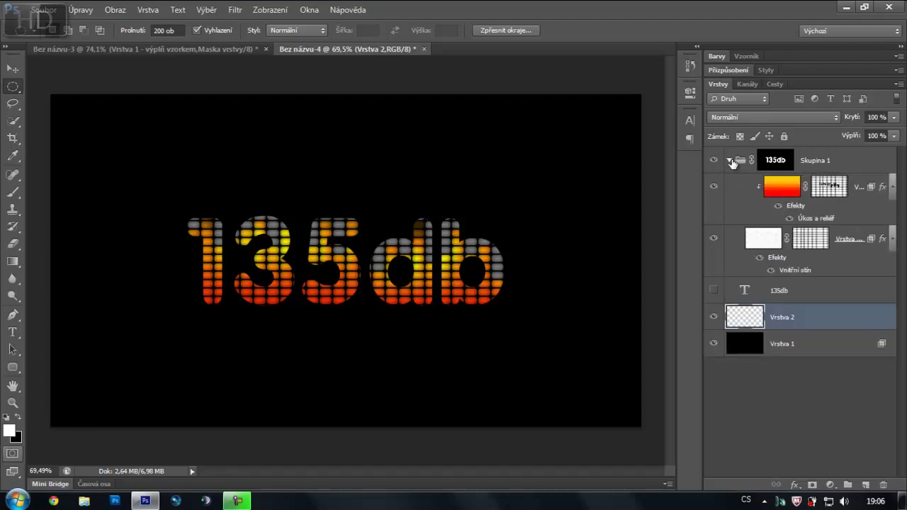
pyautogui.click(839, 188)
pyautogui.moveTo(150, 204); pyautogui.dragTo(542, 316)
pyautogui.press('Return')
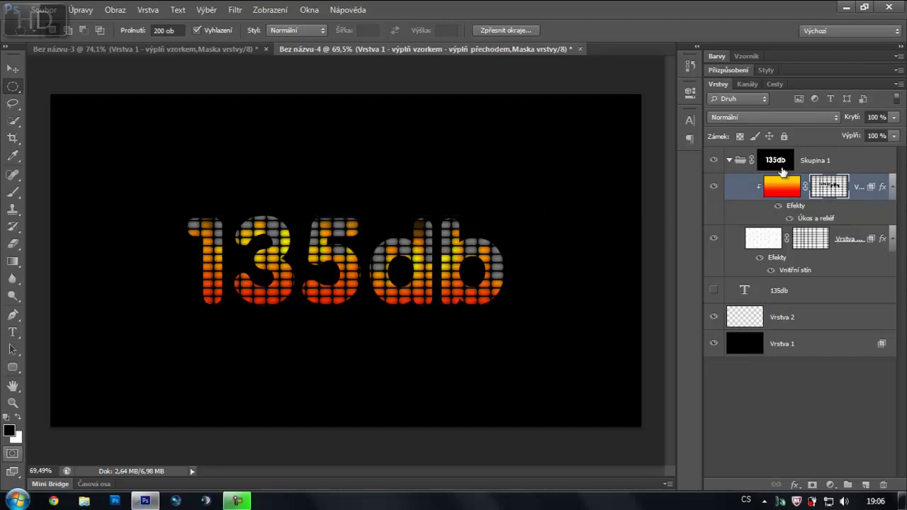
pyautogui.click(779, 168)
pyautogui.moveTo(107, 202); pyautogui.dragTo(588, 323)
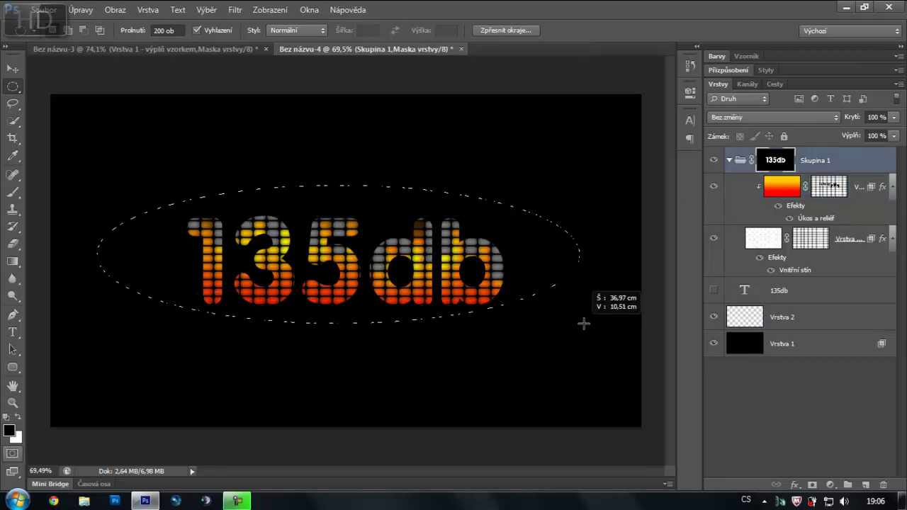
pyautogui.click(429, 199)
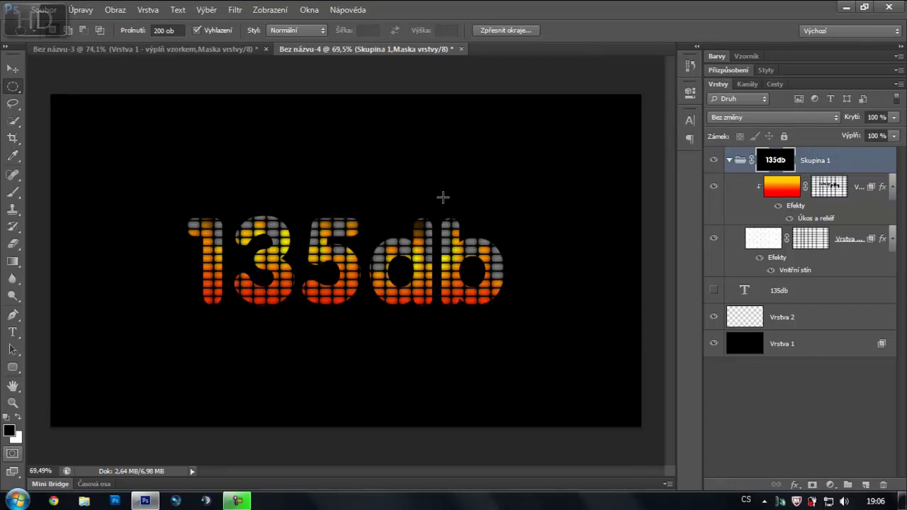
pyautogui.click(769, 241)
pyautogui.moveTo(186, 207); pyautogui.dragTo(558, 315)
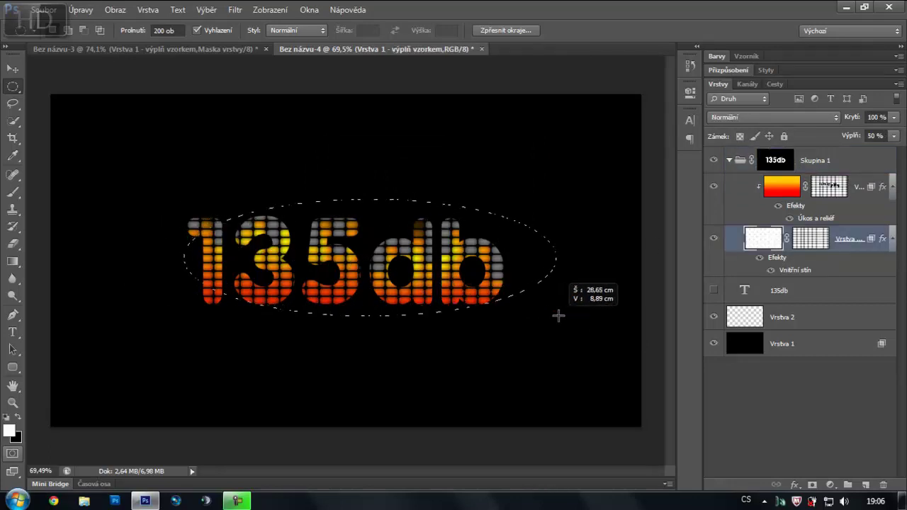
pyautogui.click(429, 198)
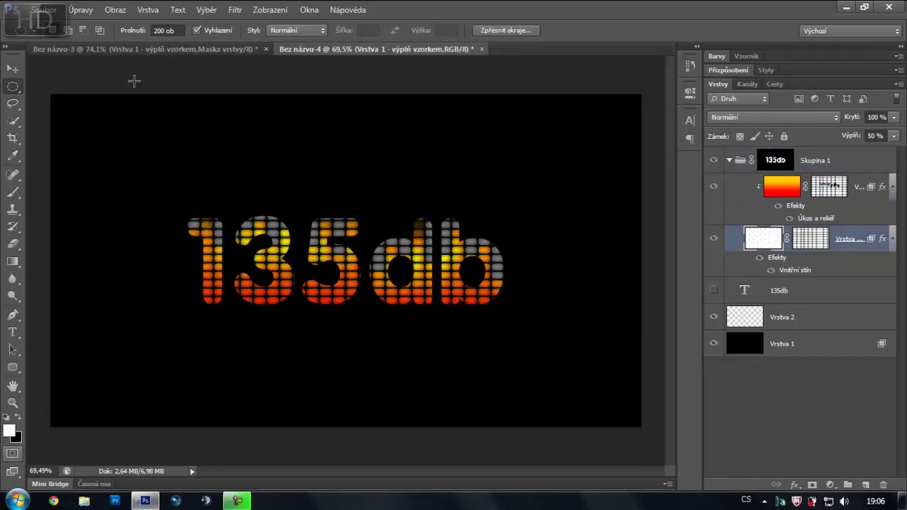
# - With anti-alias off, place the feathered ellipse over '5d', nudge it down, and select Vrstva 2
pyautogui.click(197, 30)
pyautogui.moveTo(131, 213); pyautogui.dragTo(565, 334)
pyautogui.moveTo(289, 215); pyautogui.dragTo(413, 293)
pyautogui.moveTo(366, 253); pyautogui.dragTo(368, 257)
pyautogui.click(730, 160)
pyautogui.click(780, 214)
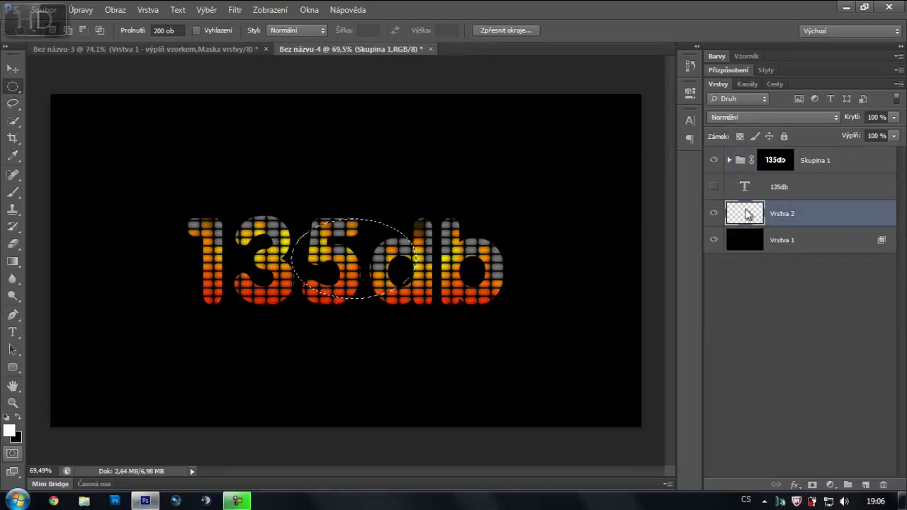
pyautogui.click(196, 49)
# - Fill the feathered selection on Vrstva 2 with white
pyautogui.click(301, 51)
pyautogui.press('x')
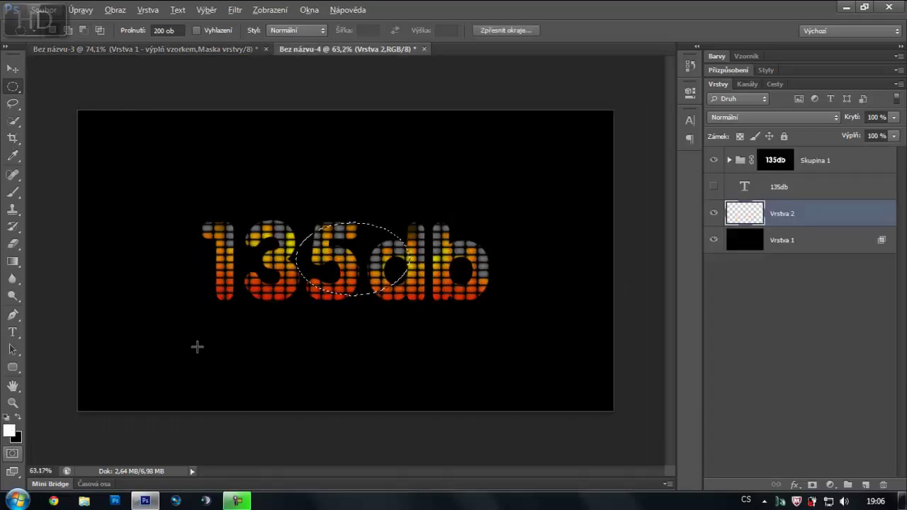
pyautogui.hotkey('alt', 'BackSpace')
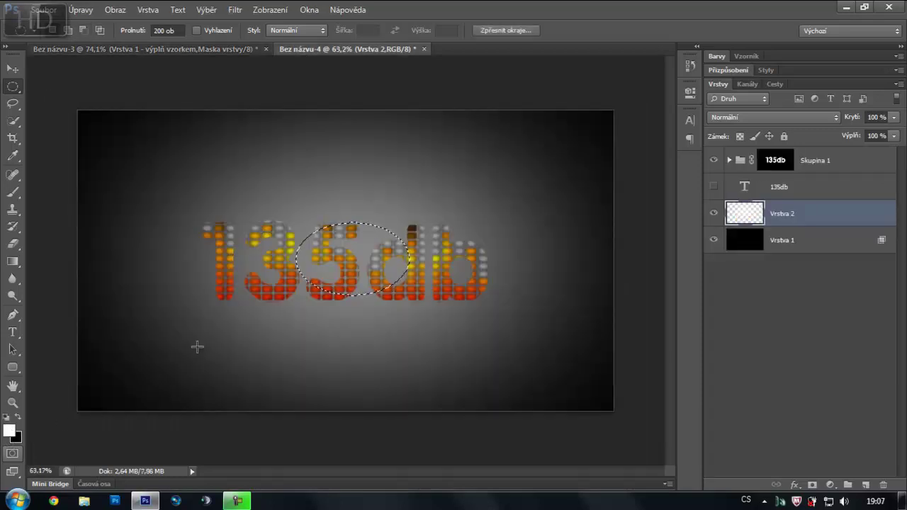
pyautogui.hotkey('ctrl', '1')
pyautogui.hotkey('ctrl', '0')
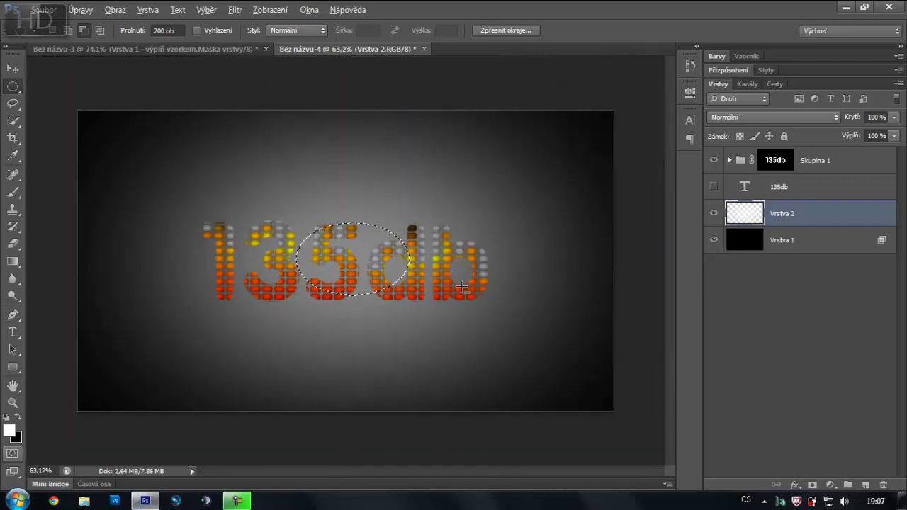
pyautogui.scroll(3, 272, 296)
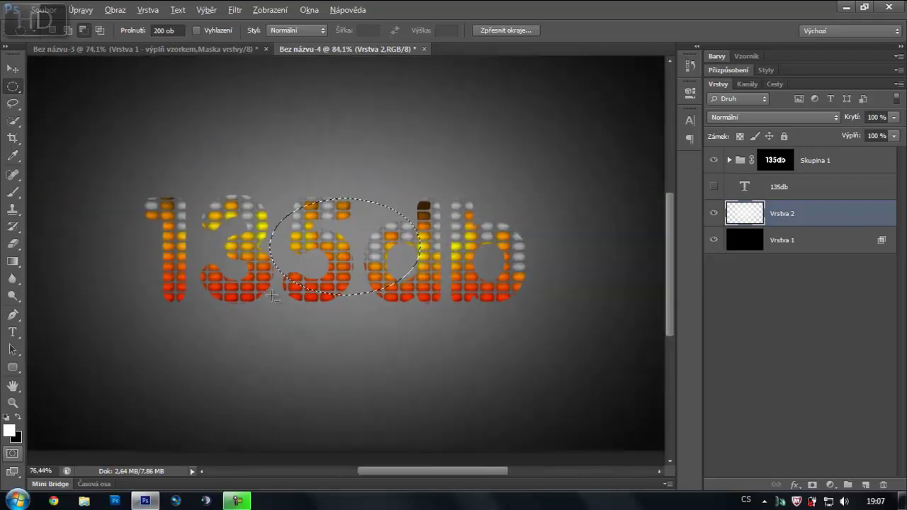
pyautogui.scroll(-2, 273, 296)
# - Lower the glow layer's fill to 25% and clear the selection
pyautogui.moveTo(861, 136); pyautogui.dragTo(824, 139)
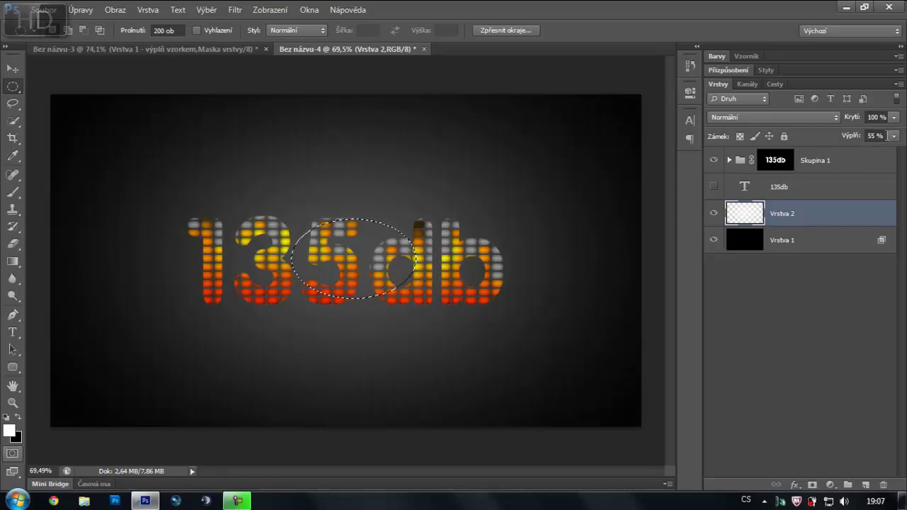
pyautogui.click(849, 137)
pyautogui.write('15')
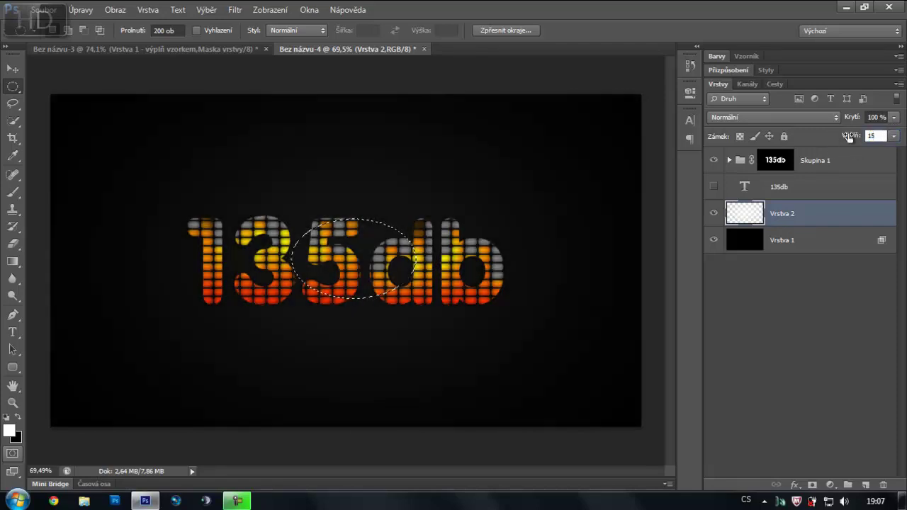
pyautogui.press('BackSpace')
pyautogui.press('BackSpace')
pyautogui.write('2')
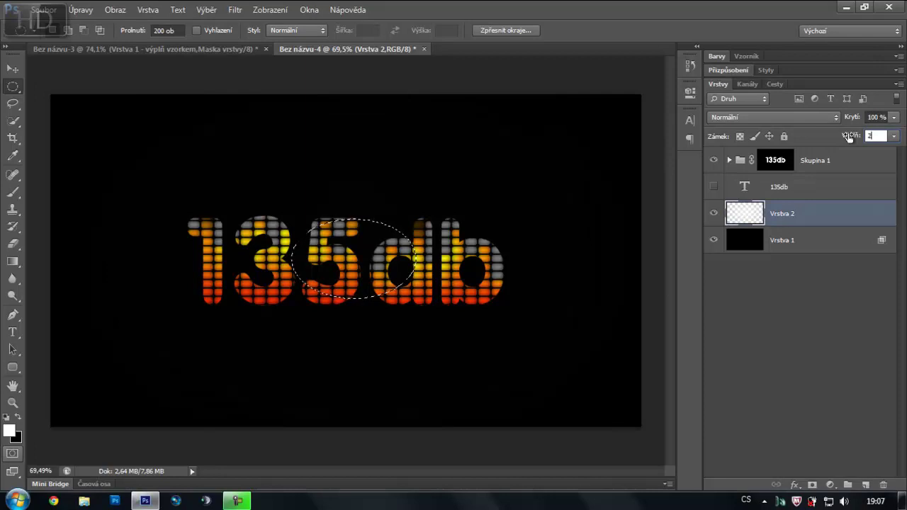
pyautogui.write('5')
pyautogui.hotkey('ctrl', 'd')
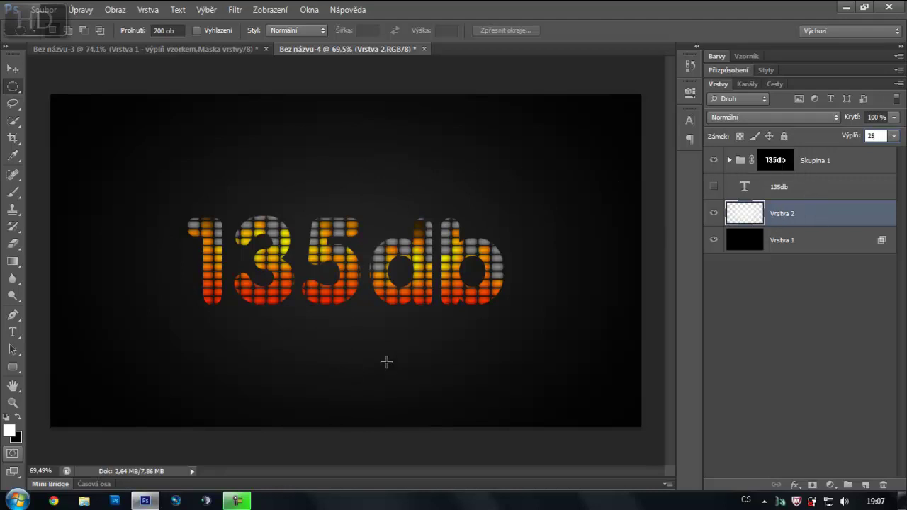
# - Duplicate Skupina 1 and merge the copy with a new empty Vrstva 3 into one layer
pyautogui.click(812, 160)
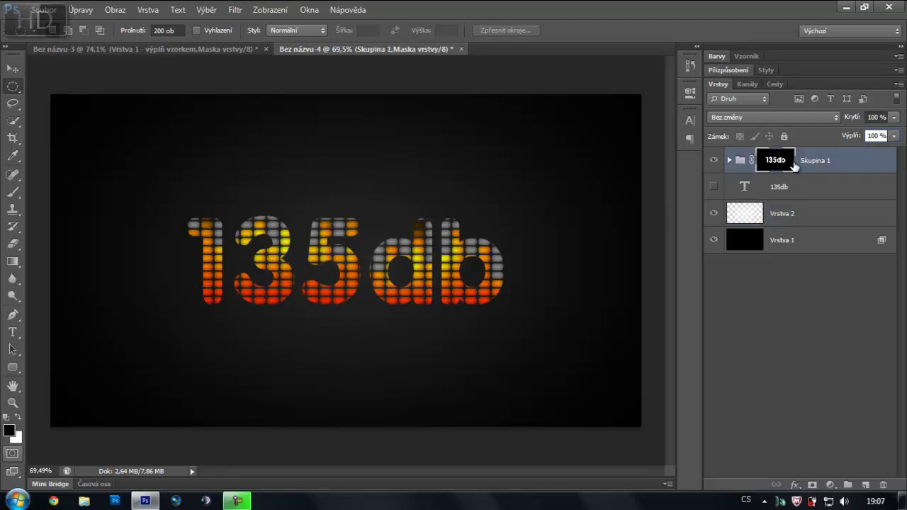
pyautogui.moveTo(794, 165); pyautogui.dragTo(794, 164)
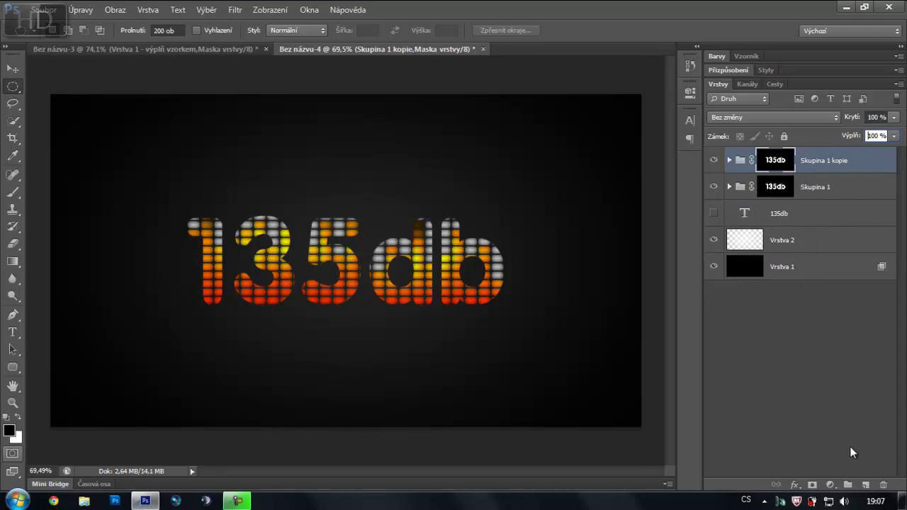
pyautogui.keyDown('ctrl'); pyautogui.click(865, 485); pyautogui.keyUp('ctrl')
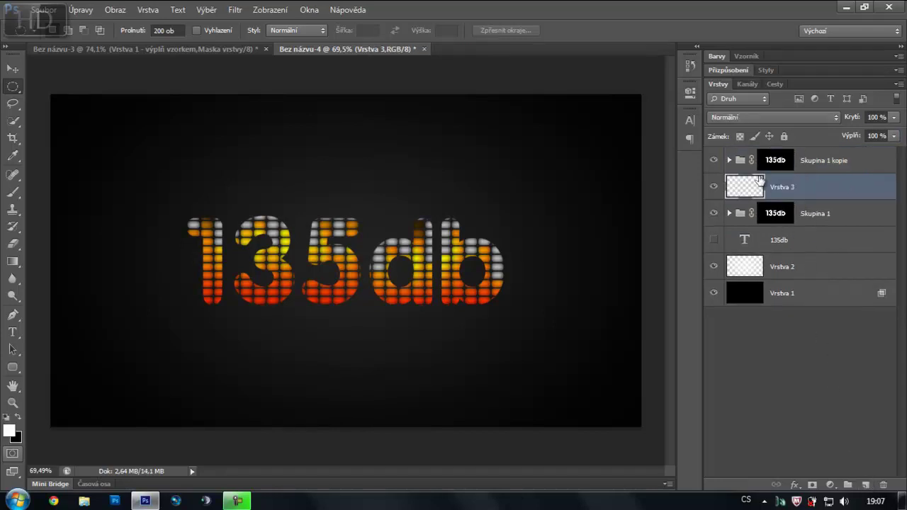
pyautogui.keyDown('ctrl'); pyautogui.click(809, 164); pyautogui.keyUp('ctrl')
pyautogui.keyDown('ctrl'); pyautogui.click(805, 183); pyautogui.keyUp('ctrl')
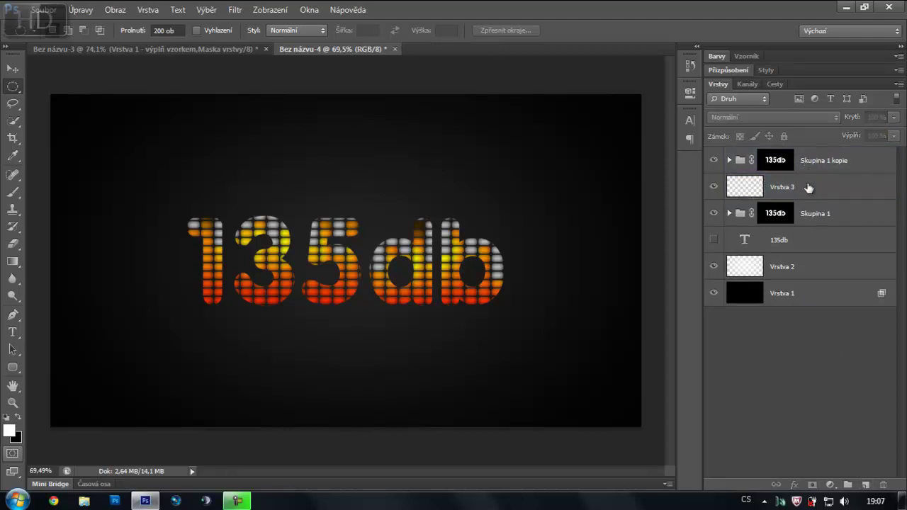
pyautogui.keyDown('ctrl'); pyautogui.click(809, 163); pyautogui.keyUp('ctrl')
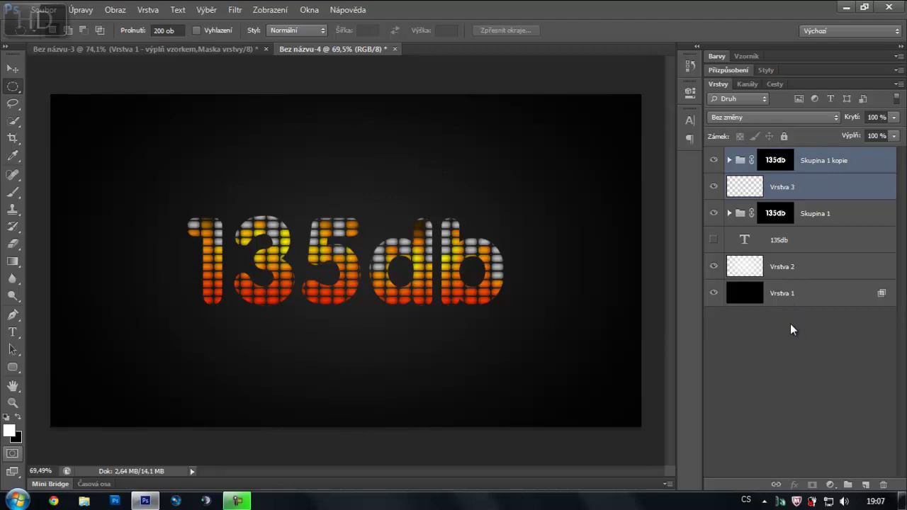
pyautogui.hotkey('ctrl', 'e')
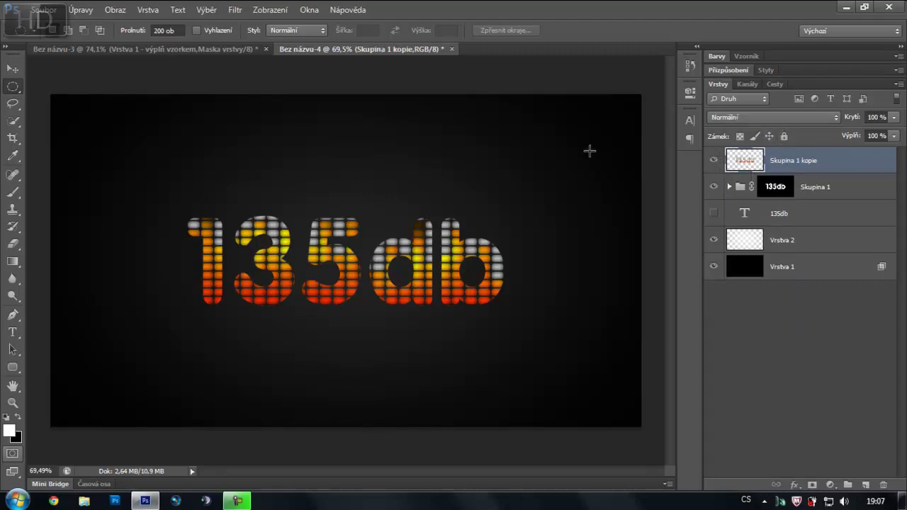
# - Flip the merged copy vertically and move it straight down beneath the original text
pyautogui.hotkey('ctrl', 't')
pyautogui.rightClick(428, 255)
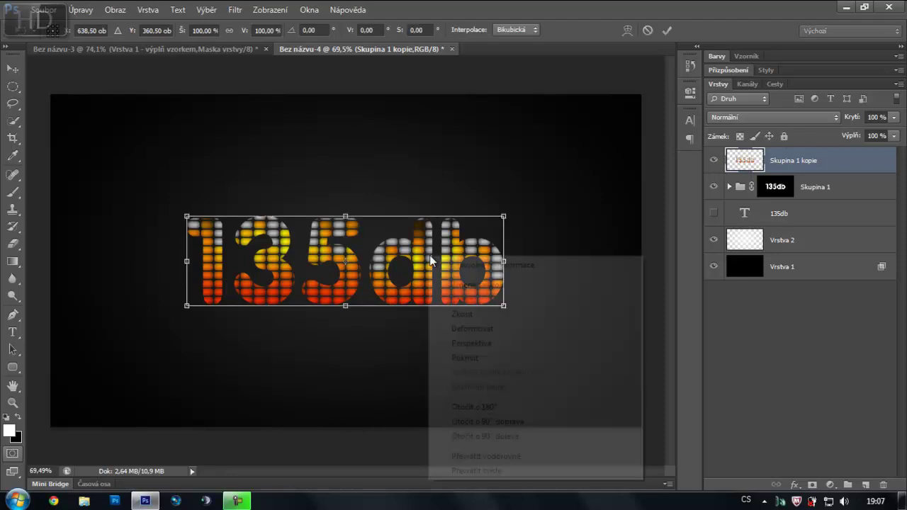
pyautogui.click(464, 470)
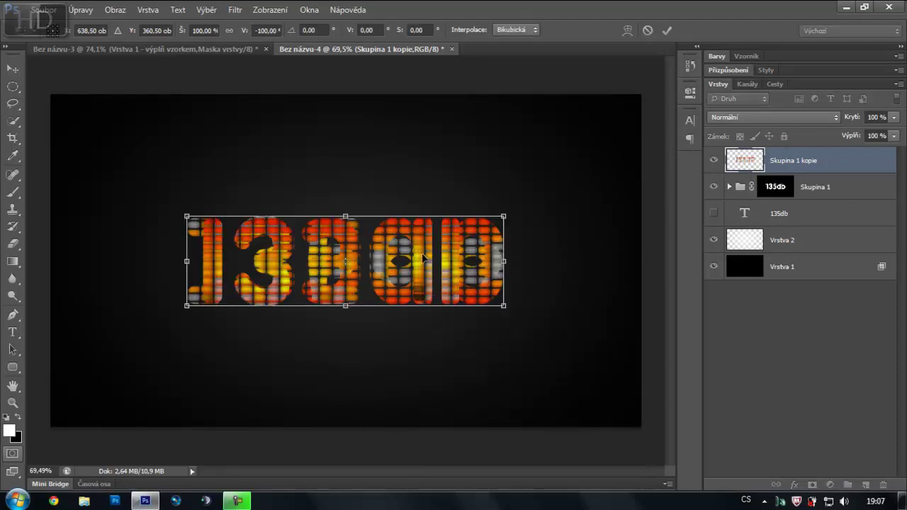
pyautogui.moveTo(417, 259); pyautogui.dragTo(416, 331)
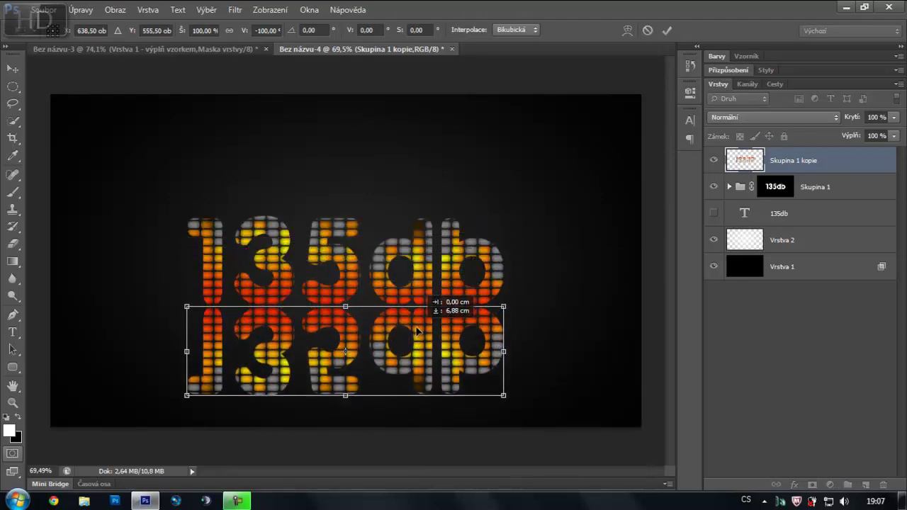
pyautogui.press('Return')
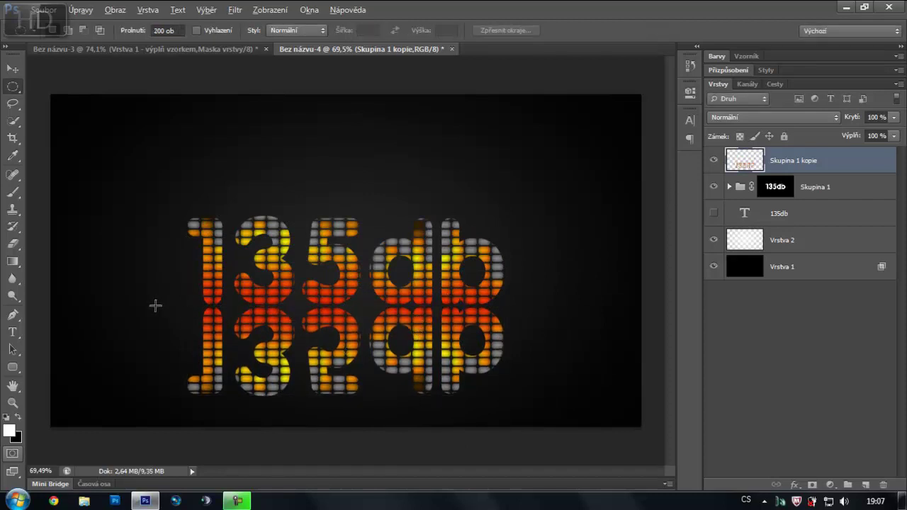
pyautogui.scroll(1, 156, 305)
# - Compare with the 160db reference, then try and undo a vertical gradient over the reflection
pyautogui.click(190, 49)
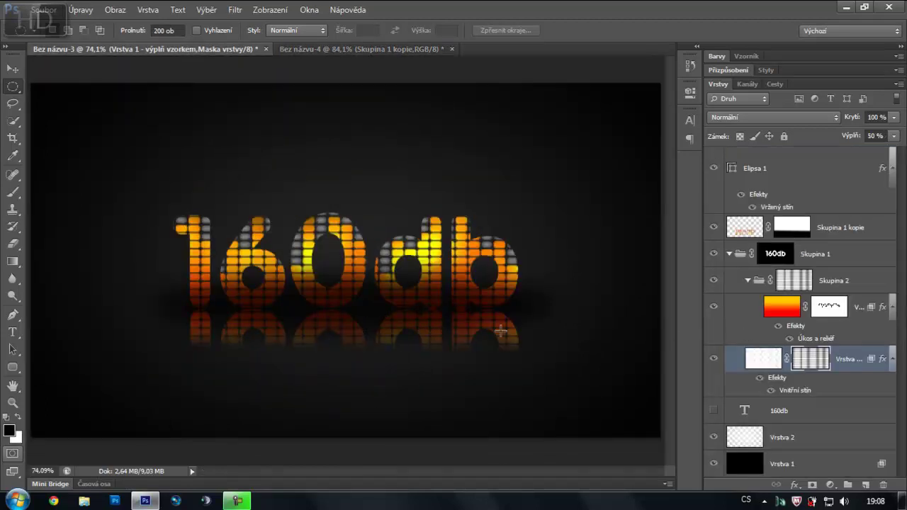
pyautogui.click(340, 49)
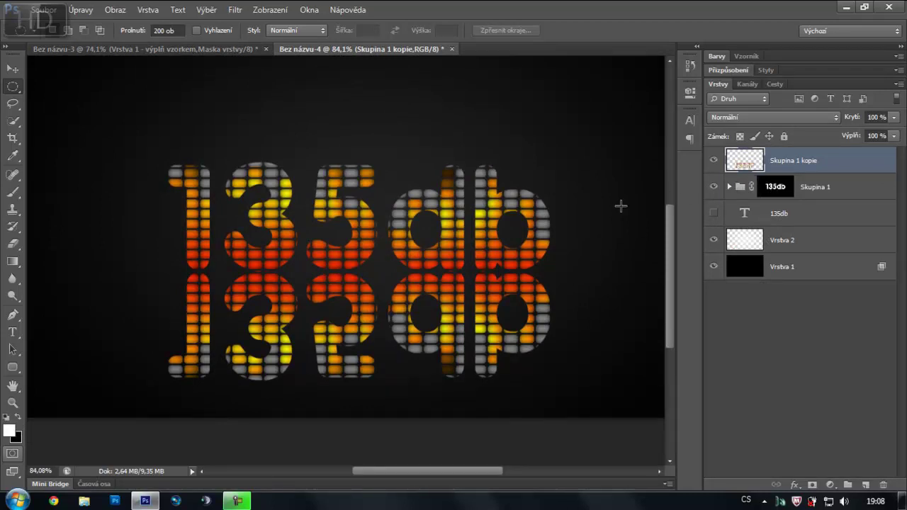
pyautogui.moveTo(375, 306); pyautogui.dragTo(485, 299)
pyautogui.scroll(-1, 540, 320)
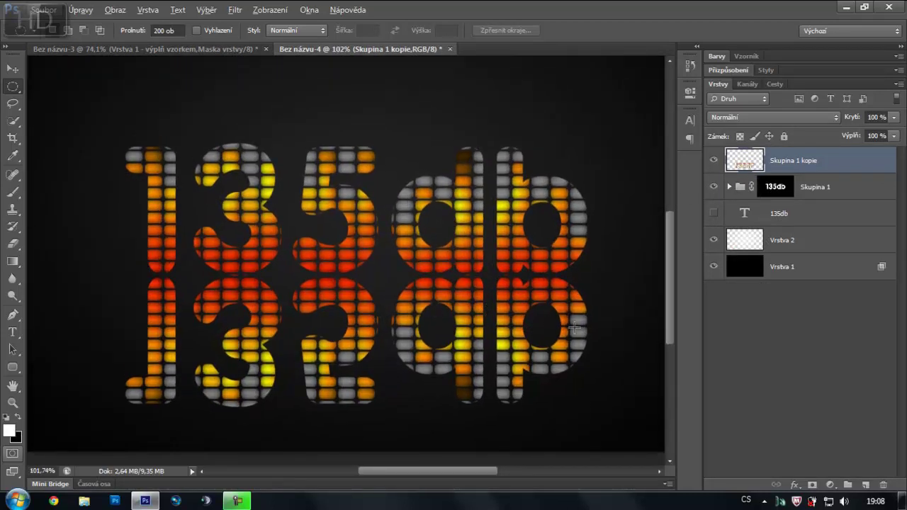
pyautogui.scroll(1, 571, 309)
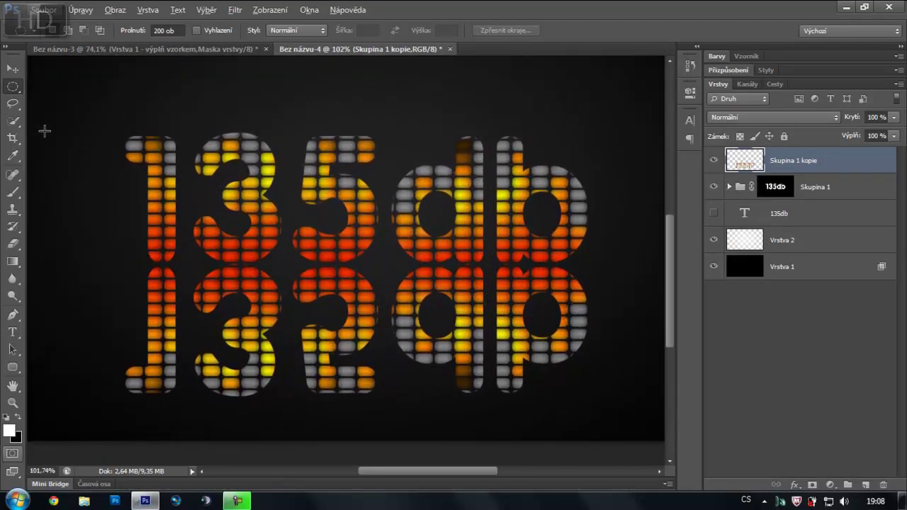
pyautogui.click(12, 261)
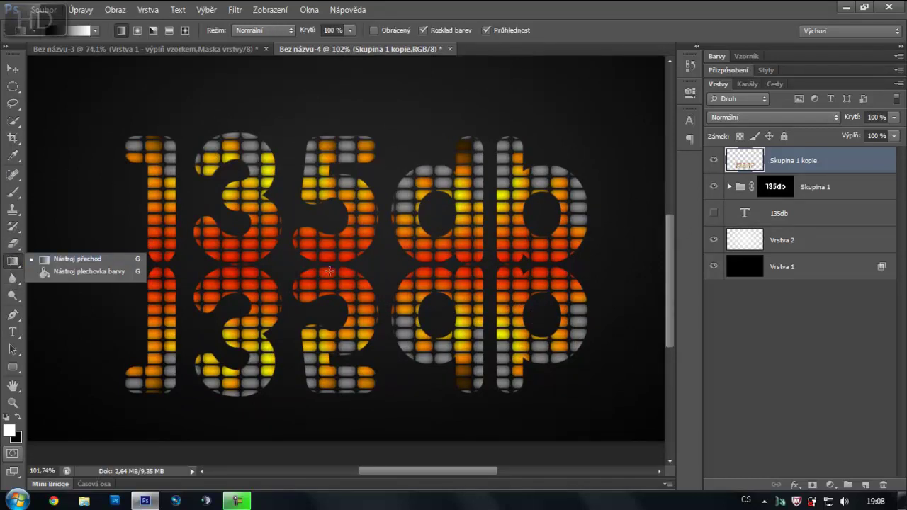
pyautogui.click(384, 315)
pyautogui.moveTo(384, 317); pyautogui.dragTo(386, 255)
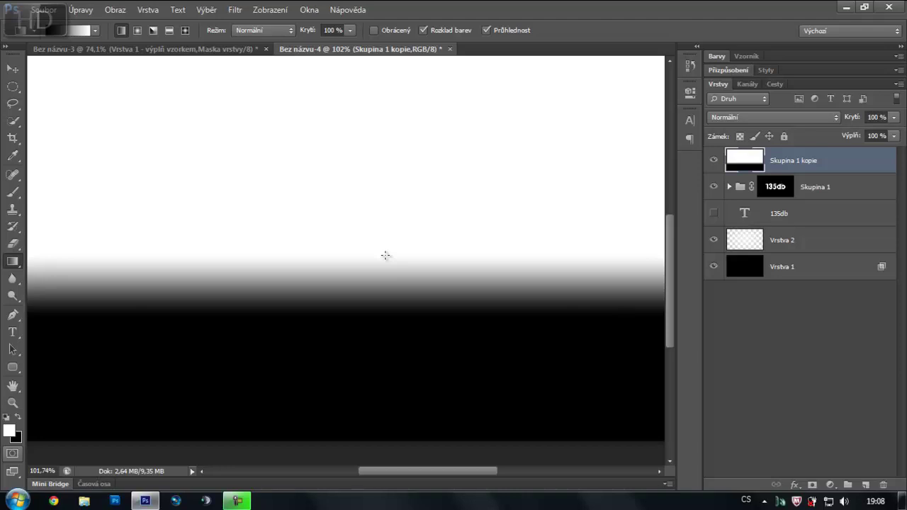
pyautogui.hotkey('ctrl', 'z')
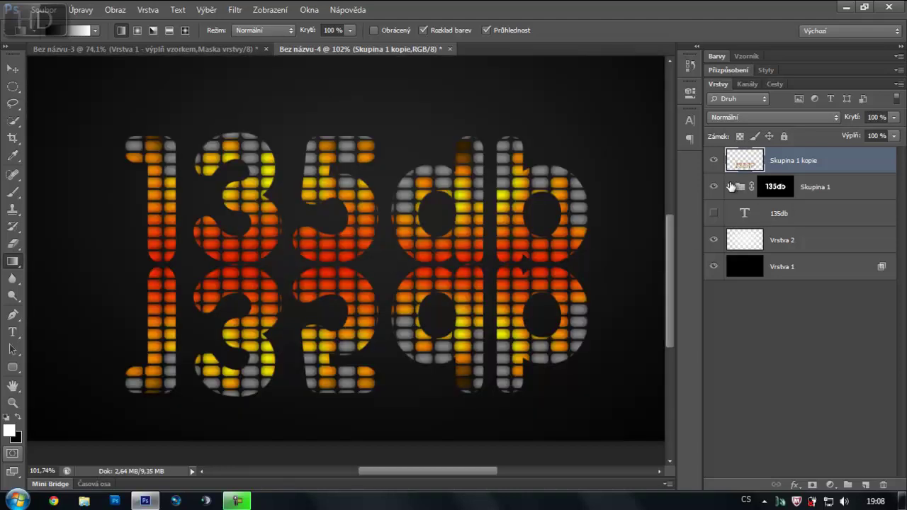
# - Undo the group-mask gradient and apply a vertical white-to-black gradient on the pattern layer's mask
pyautogui.click(730, 187)
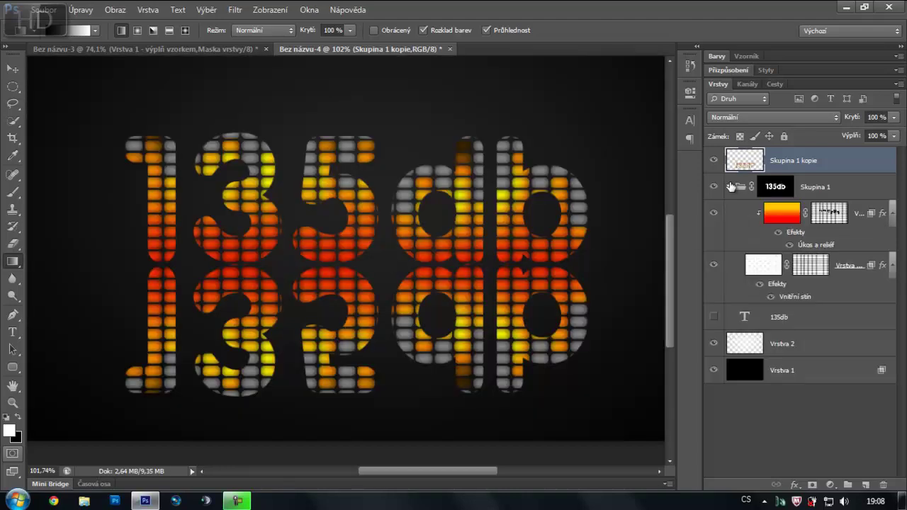
pyautogui.click(804, 186)
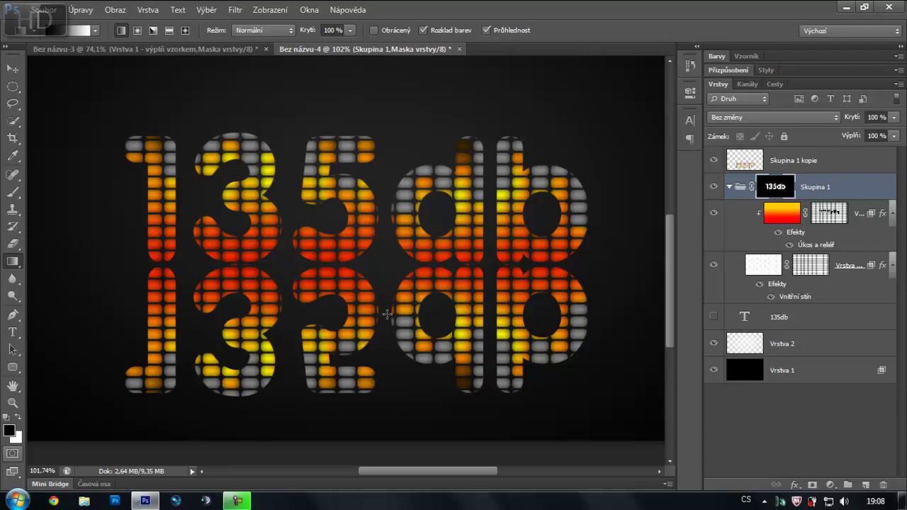
pyautogui.moveTo(387, 321); pyautogui.dragTo(386, 255)
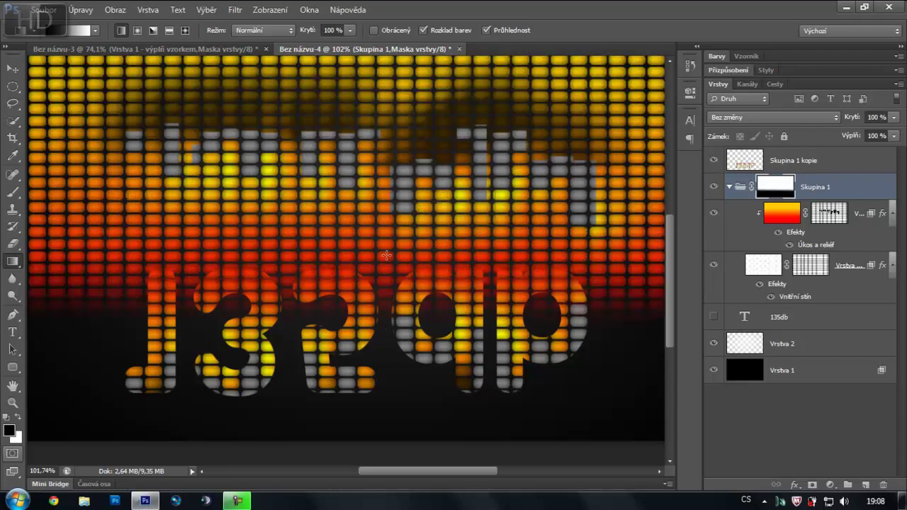
pyautogui.hotkey('ctrl', 'z')
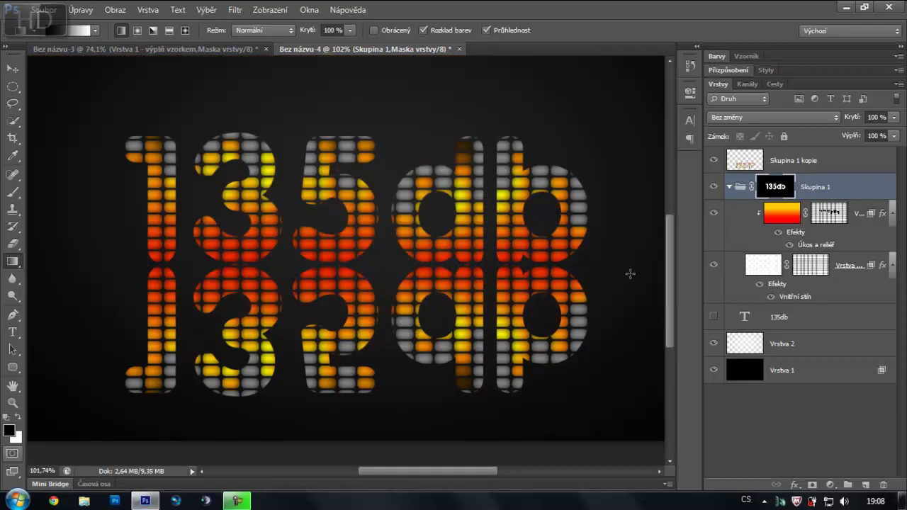
pyautogui.click(766, 275)
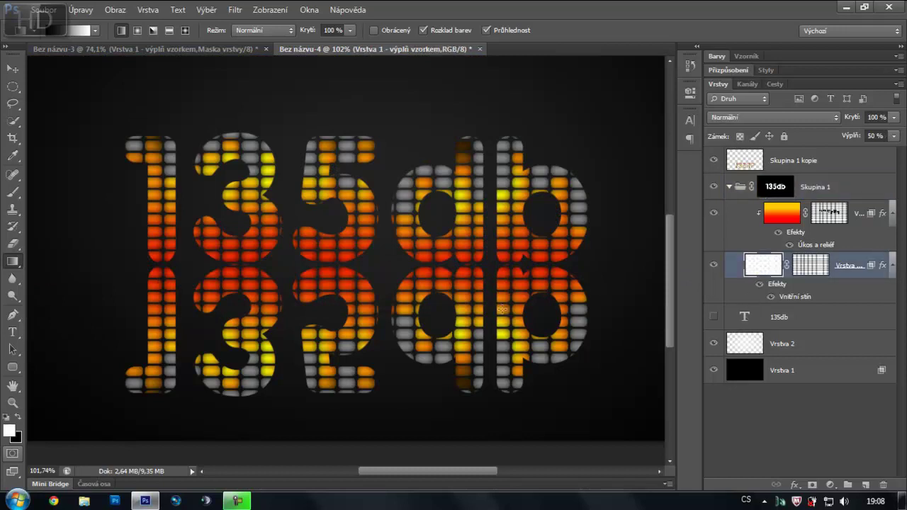
pyautogui.moveTo(385, 321); pyautogui.dragTo(385, 250)
# - Mask Skupina 1 kopie with an upward gradient so the reflection fades toward the bottom
pyautogui.click(729, 187)
pyautogui.click(829, 160)
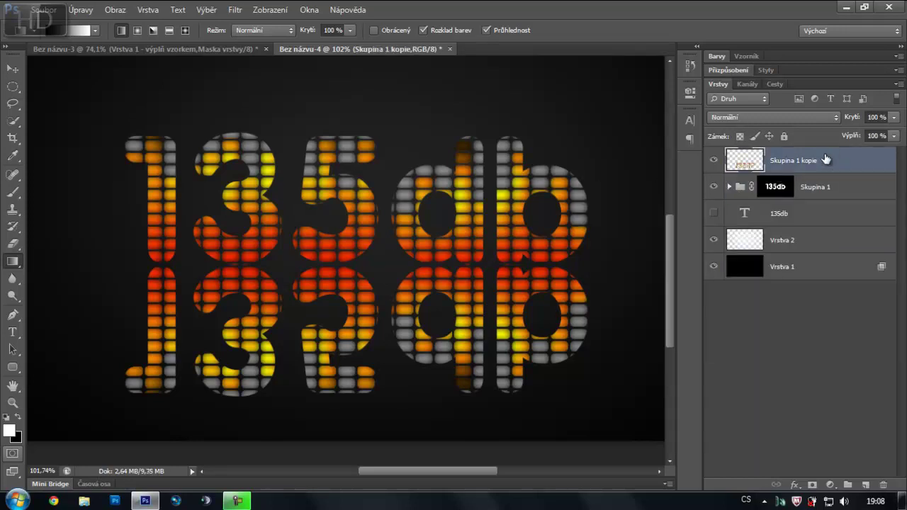
pyautogui.click(811, 485)
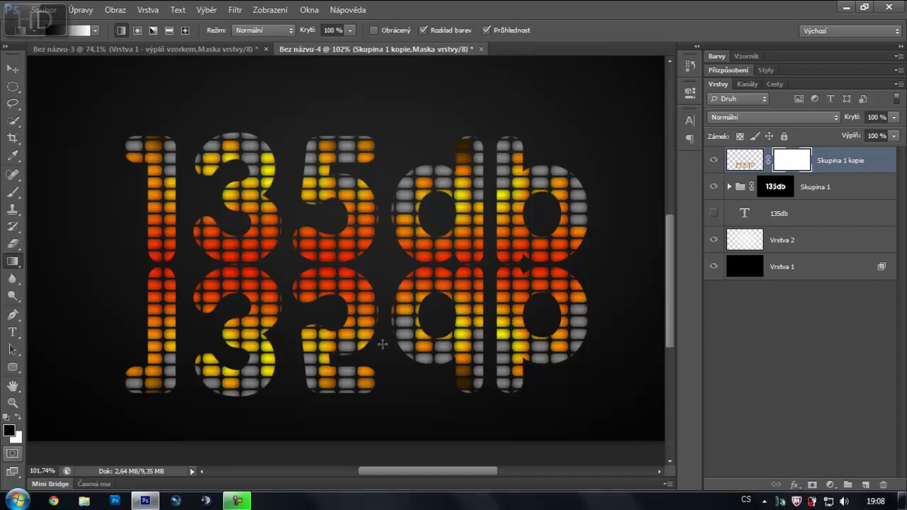
pyautogui.moveTo(382, 344); pyautogui.dragTo(382, 264)
pyautogui.scroll(-3, 382, 265)
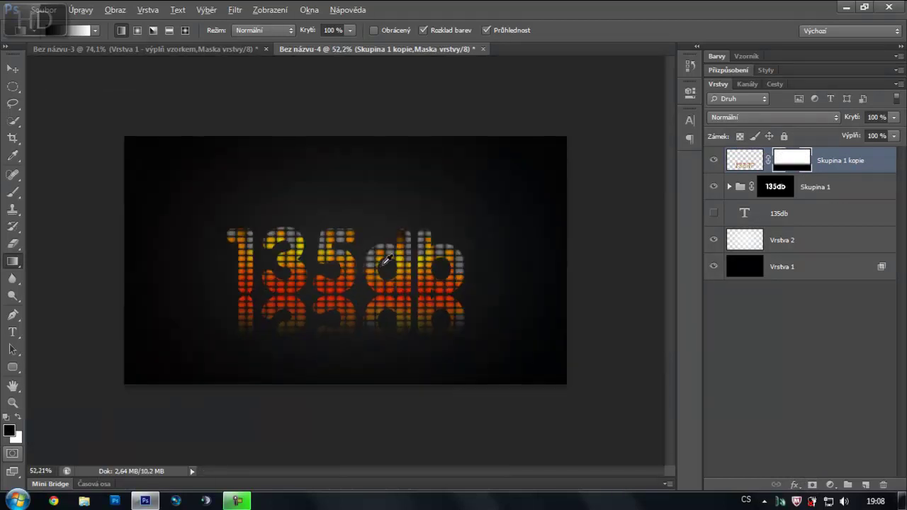
pyautogui.scroll(2, 307, 309)
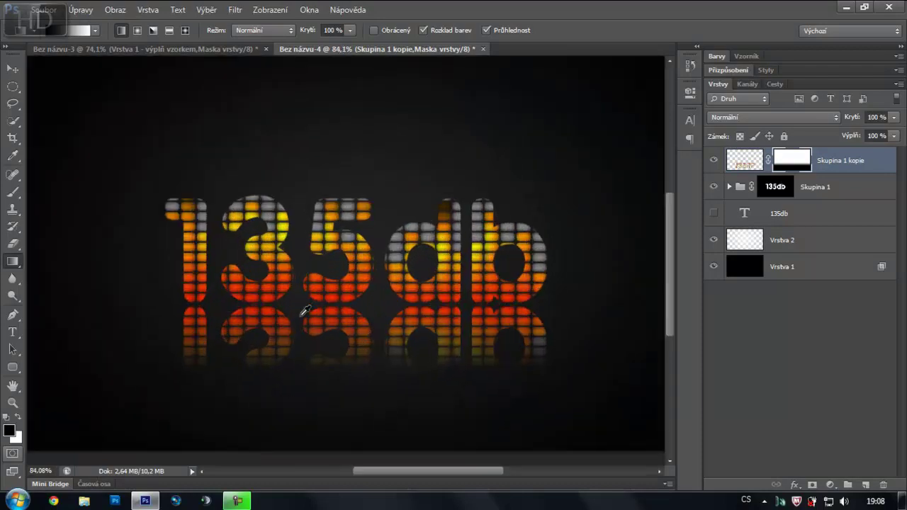
pyautogui.scroll(-1, 400, 277)
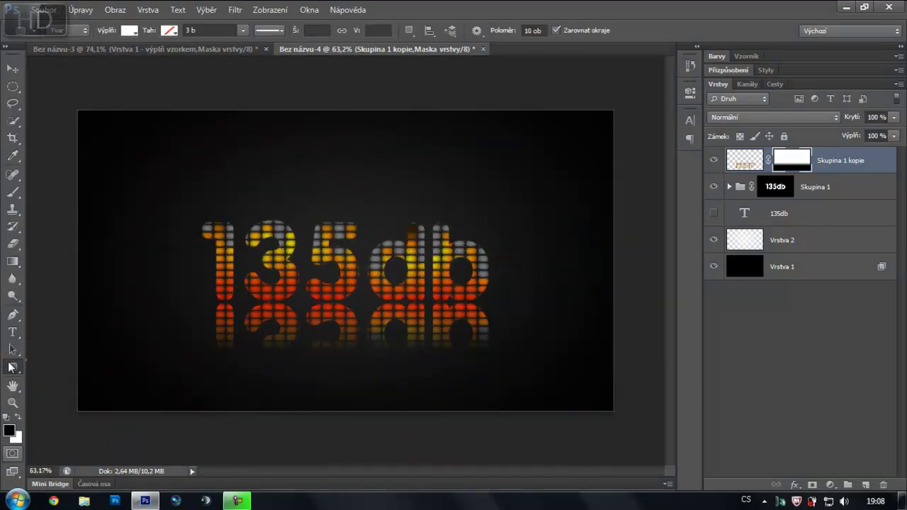
# - Draw a wide flat ellipse across the letters, undoing the accidental extra one
pyautogui.moveTo(13, 367); pyautogui.dragTo(74, 359)
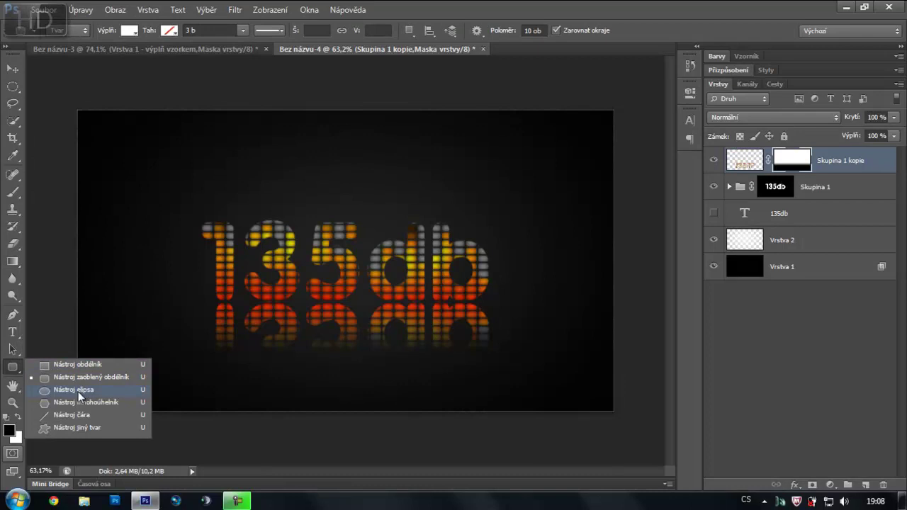
pyautogui.click(78, 391)
pyautogui.moveTo(134, 286)
pyautogui.mouseDown()
pyautogui.moveTo(505, 311)
pyautogui.moveTo(501, 318)
pyautogui.mouseUp()
pyautogui.moveTo(345, 305); pyautogui.dragTo(364, 305)
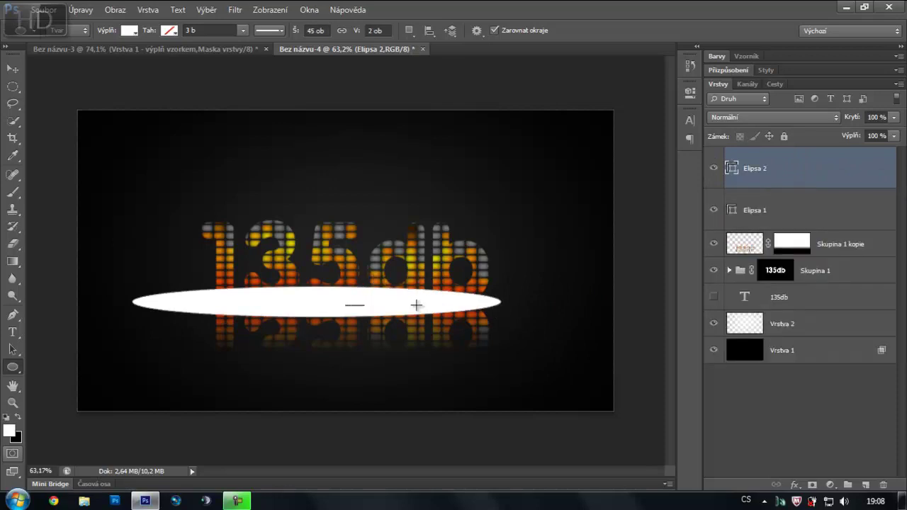
pyautogui.hotkey('ctrl', 'z')
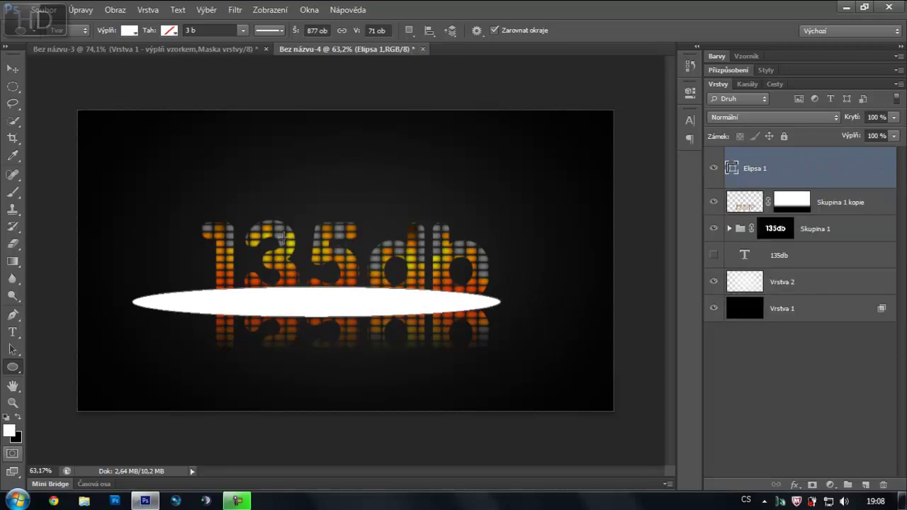
# - Set the Elipsa 1 layer's fill to 0% and move it up near the canvas top
pyautogui.click(12, 70)
pyautogui.moveTo(265, 293); pyautogui.dragTo(294, 293)
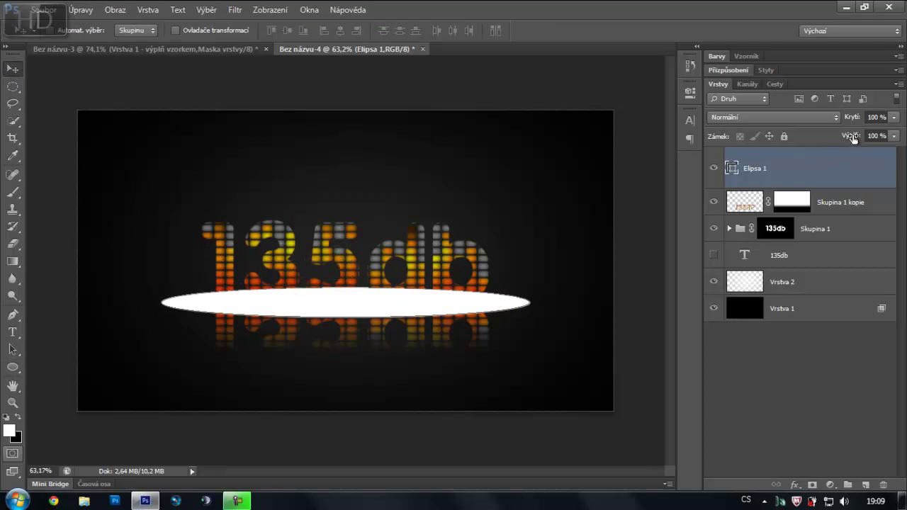
pyautogui.moveTo(853, 138); pyautogui.dragTo(243, 186)
pyautogui.moveTo(326, 297); pyautogui.dragTo(328, 283)
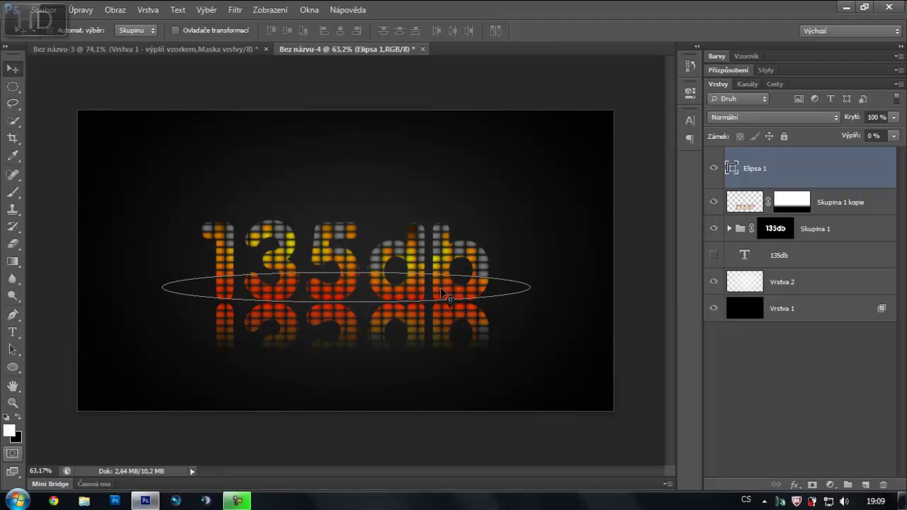
pyautogui.moveTo(369, 288)
pyautogui.mouseDown()
pyautogui.moveTo(329, 158)
pyautogui.moveTo(287, 144)
pyautogui.mouseUp()
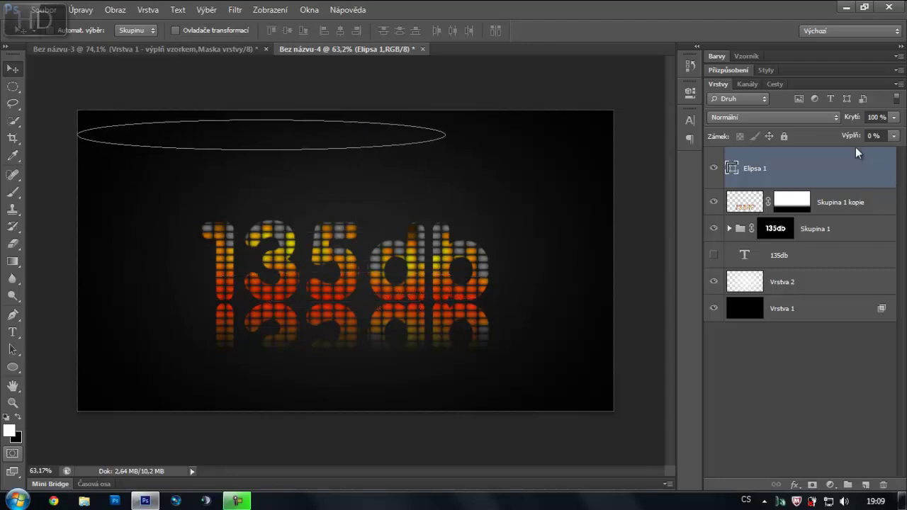
# - Turn on a Drop Shadow in the Elipsa 1 layer's Blending Options
pyautogui.rightClick(801, 172)
pyautogui.click(659, 38)
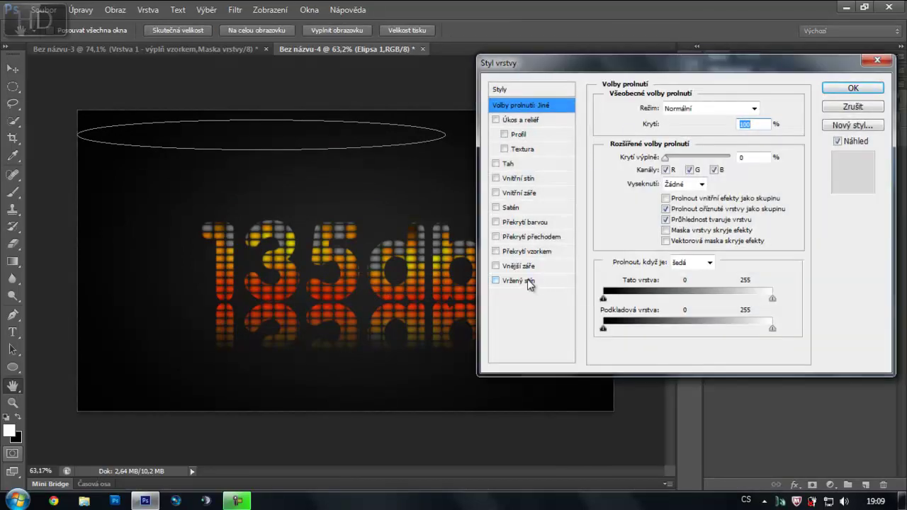
pyautogui.click(532, 281)
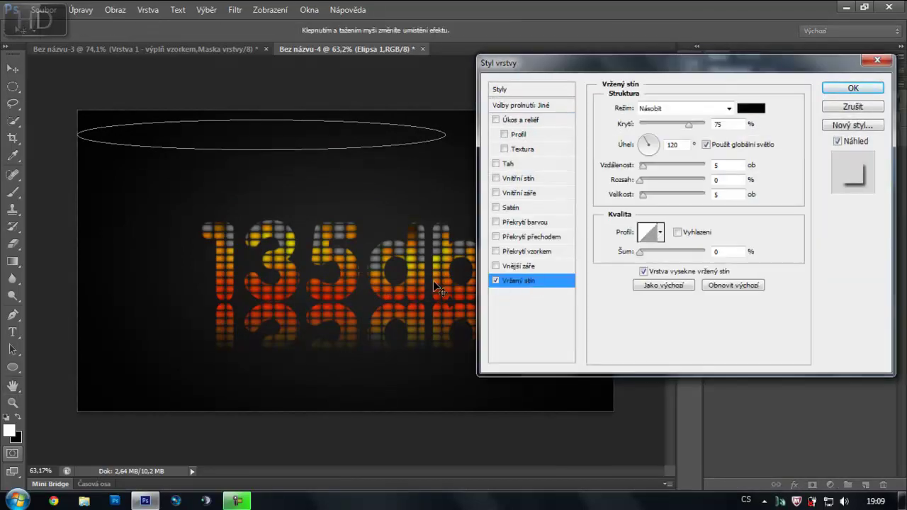
pyautogui.moveTo(639, 71); pyautogui.dragTo(699, 46)
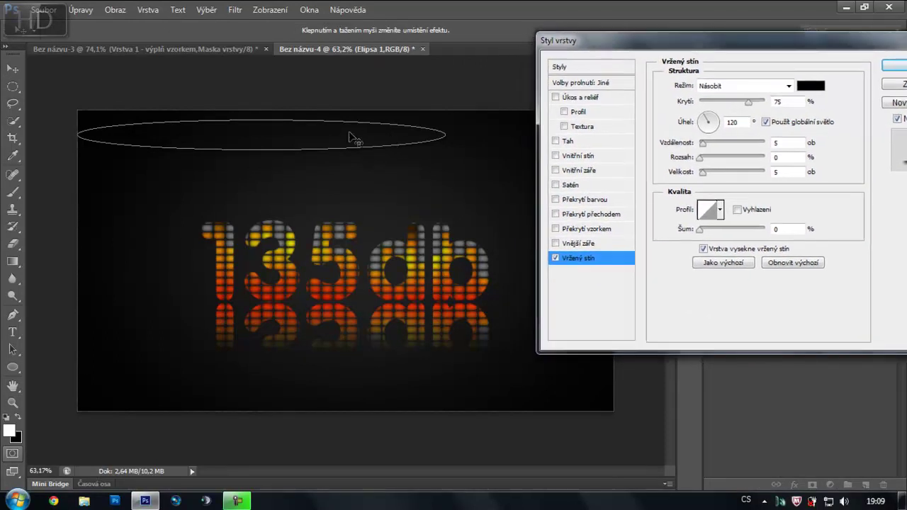
# - Set the shadow to distance about 437, size 27, angle 117 beneath the letters, and apply
pyautogui.moveTo(283, 142); pyautogui.dragTo(354, 297)
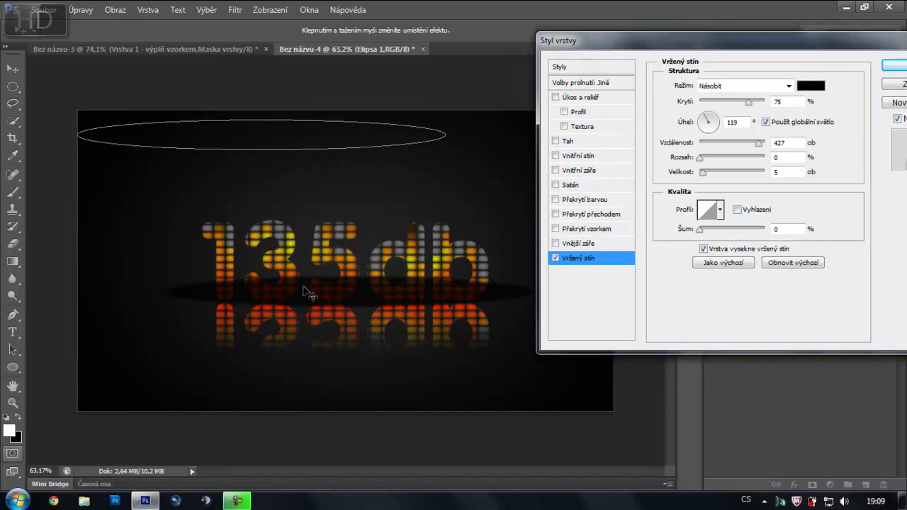
pyautogui.moveTo(704, 178); pyautogui.dragTo(710, 178)
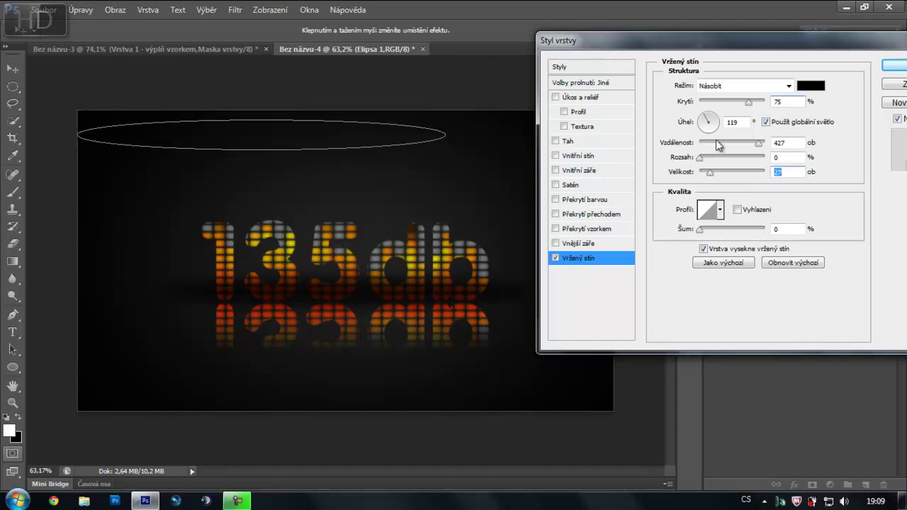
pyautogui.click(749, 104)
pyautogui.moveTo(769, 44); pyautogui.dragTo(701, 48)
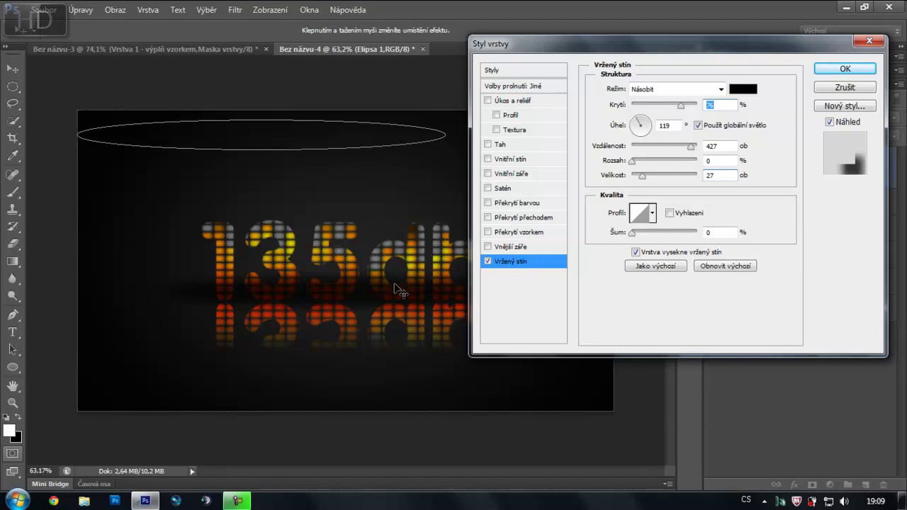
pyautogui.moveTo(401, 289); pyautogui.dragTo(395, 287)
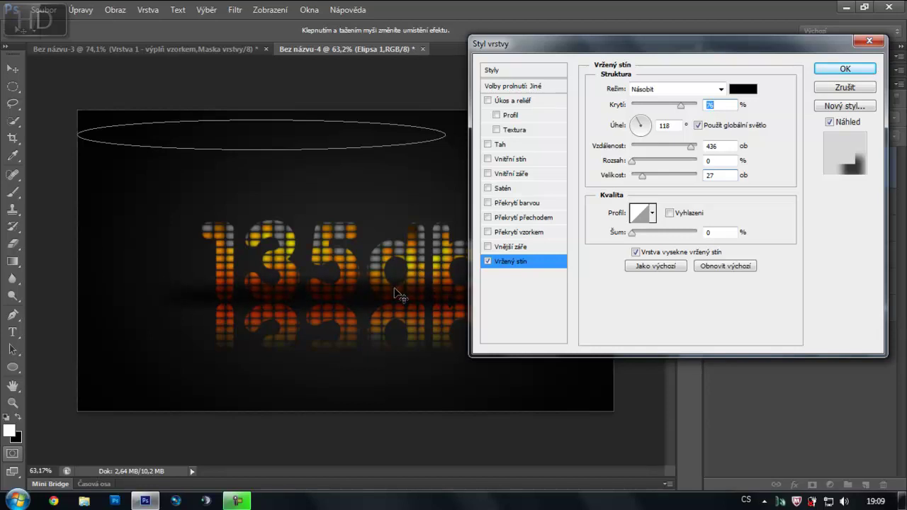
pyautogui.click(835, 68)
pyautogui.click(765, 416)
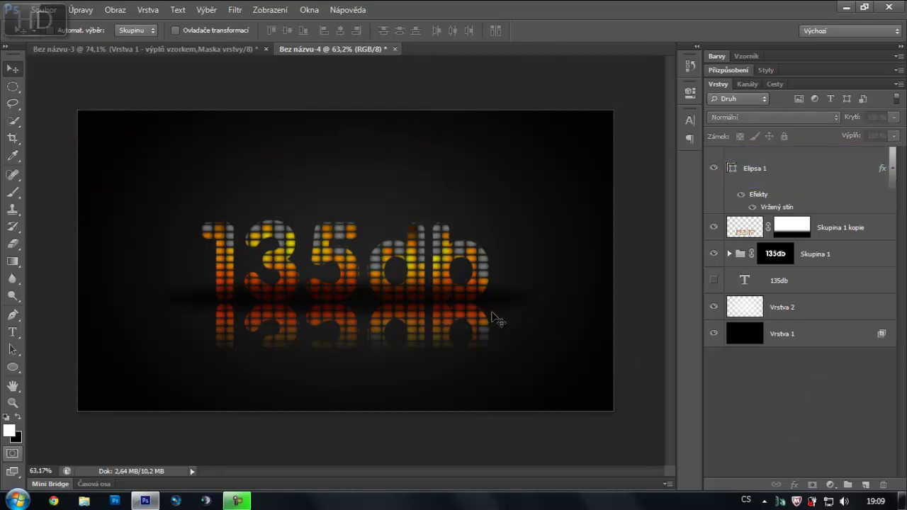
# - Show the finished 135db artwork in full-screen mode at about 100% zoom
pyautogui.press('f')
pyautogui.press('f')
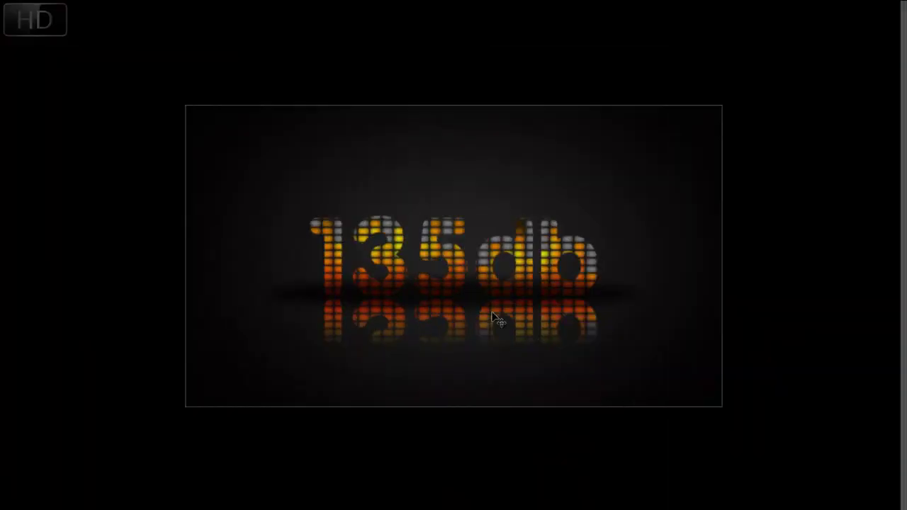
pyautogui.hotkey('ctrl', '1')
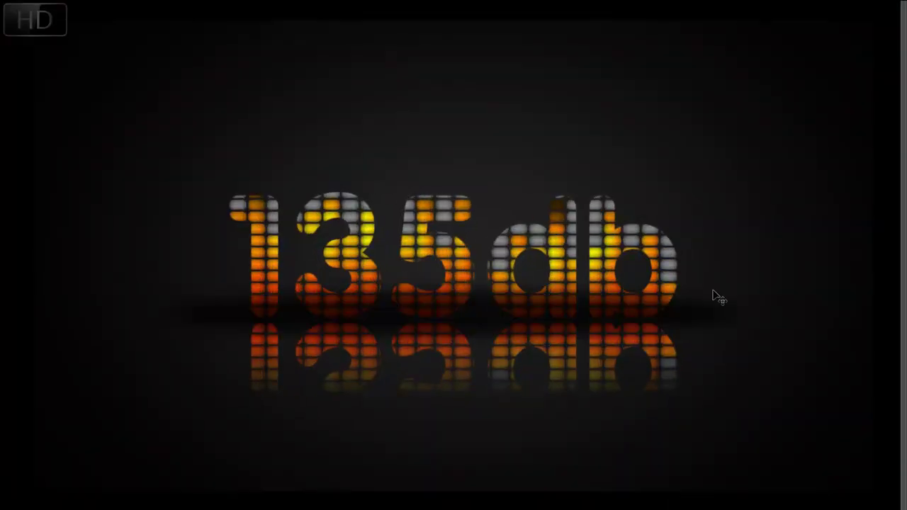